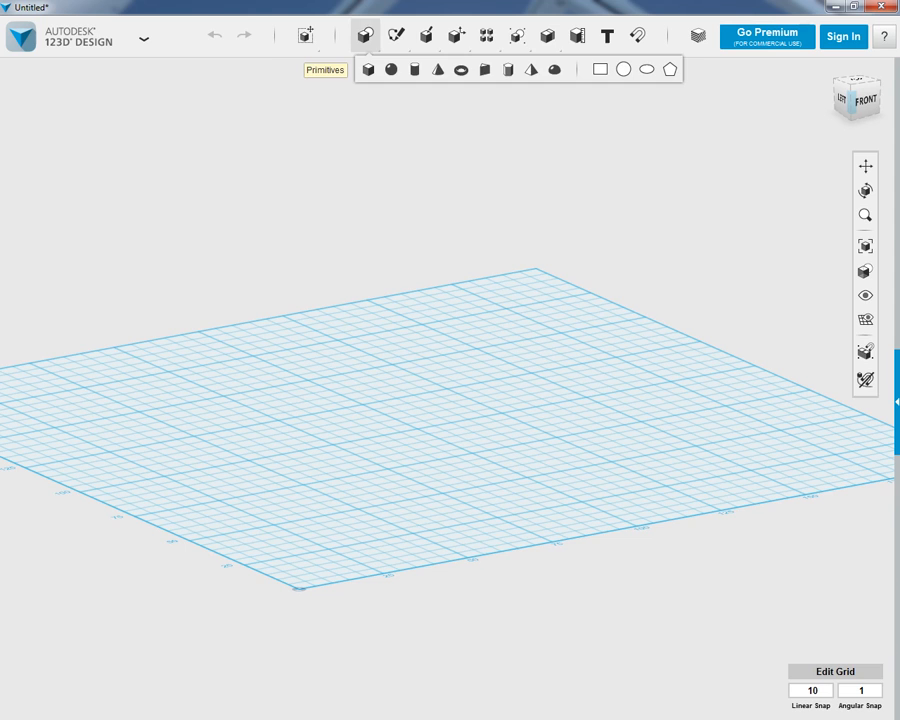
Start a rectangle sketch on the grid and look straight down on it from above, around the origin.
{"action": "mouse_move", "coordinate": [365, 37]}
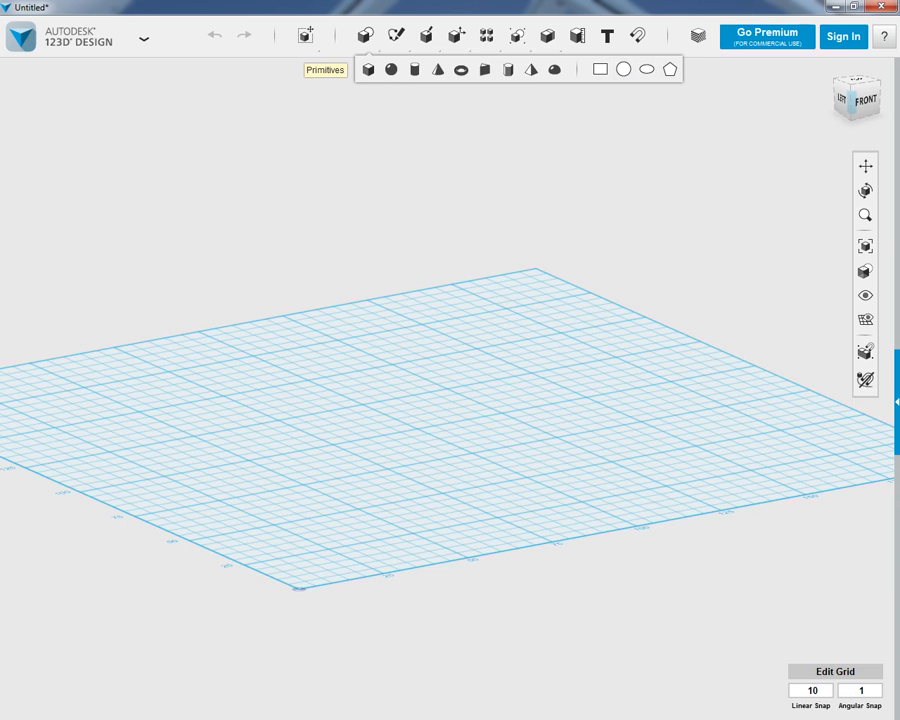
{"action": "mouse_move", "coordinate": [396, 35]}
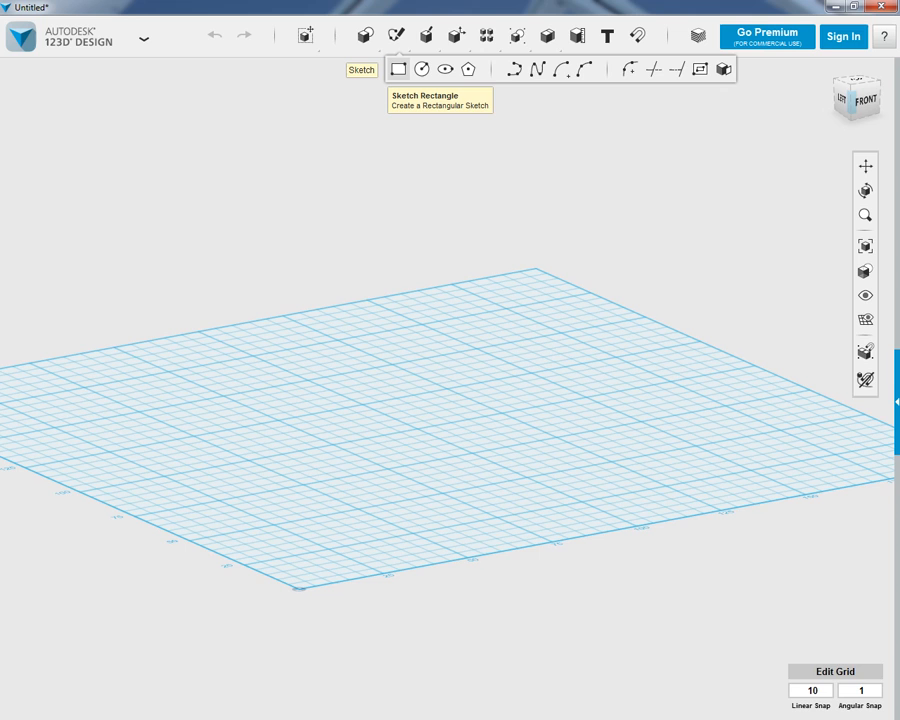
{"action": "left_click", "coordinate": [398, 69]}
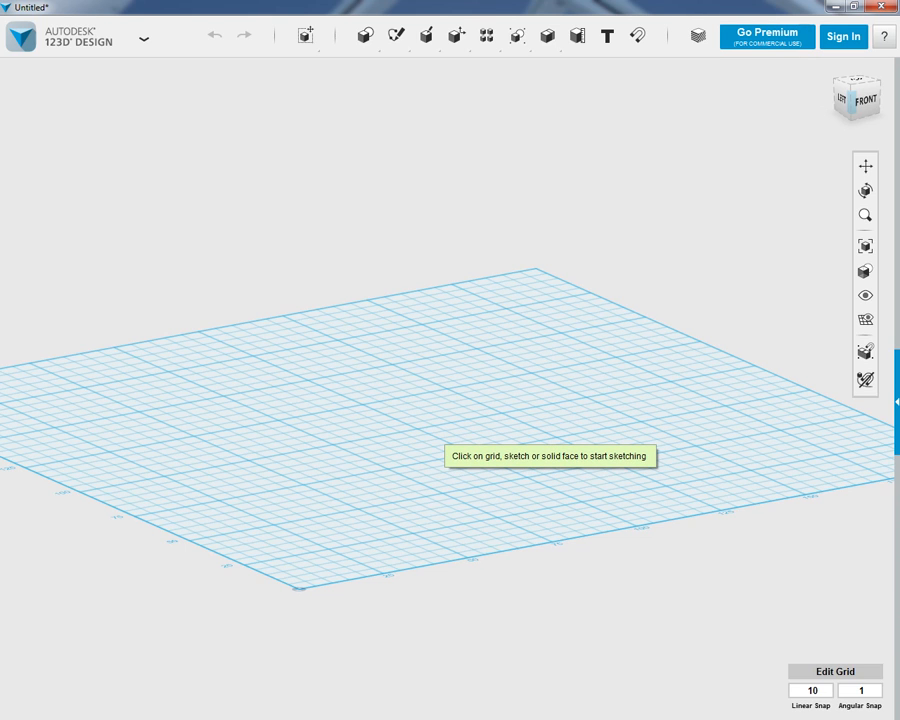
{"action": "left_click", "coordinate": [378, 447]}
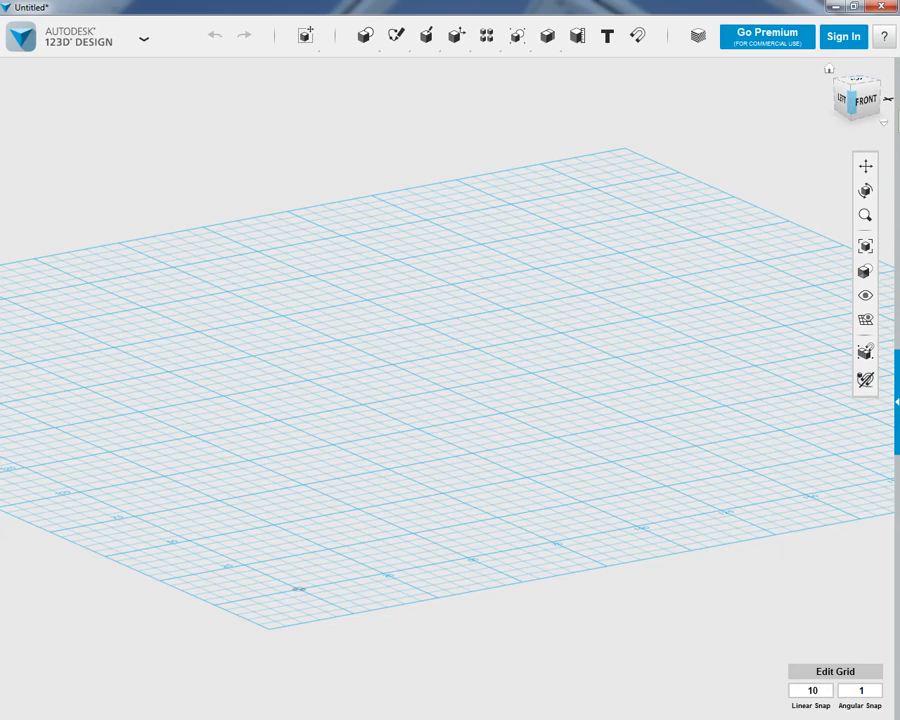
{"action": "left_click", "coordinate": [855, 80]}
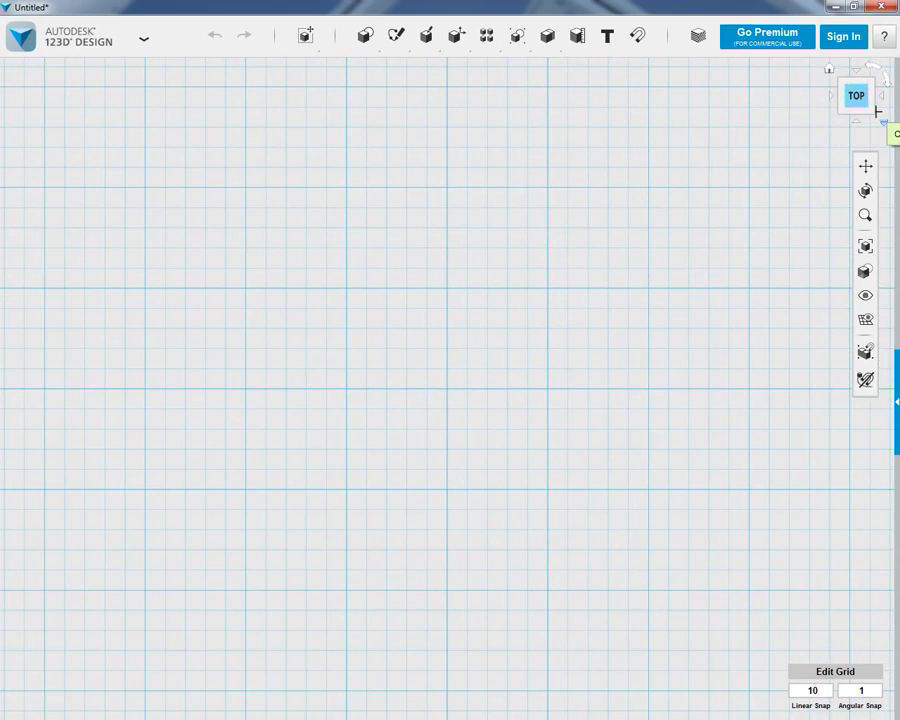
{"action": "left_click", "coordinate": [882, 121]}
{"action": "scroll", "coordinate": [619, 296], "scroll_direction": "down", "scroll_amount": 5}
{"action": "scroll", "coordinate": [478, 392], "scroll_direction": "up", "scroll_amount": 6}
{"action": "scroll", "coordinate": [261, 594], "scroll_direction": "up", "scroll_amount": 3}
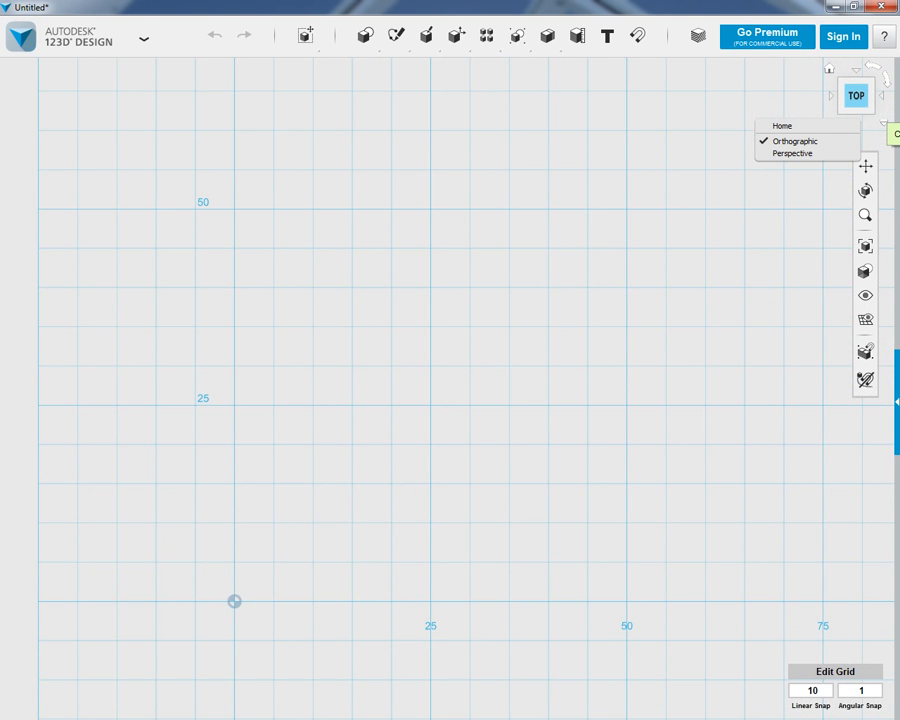
{"action": "left_click", "coordinate": [300, 616]}
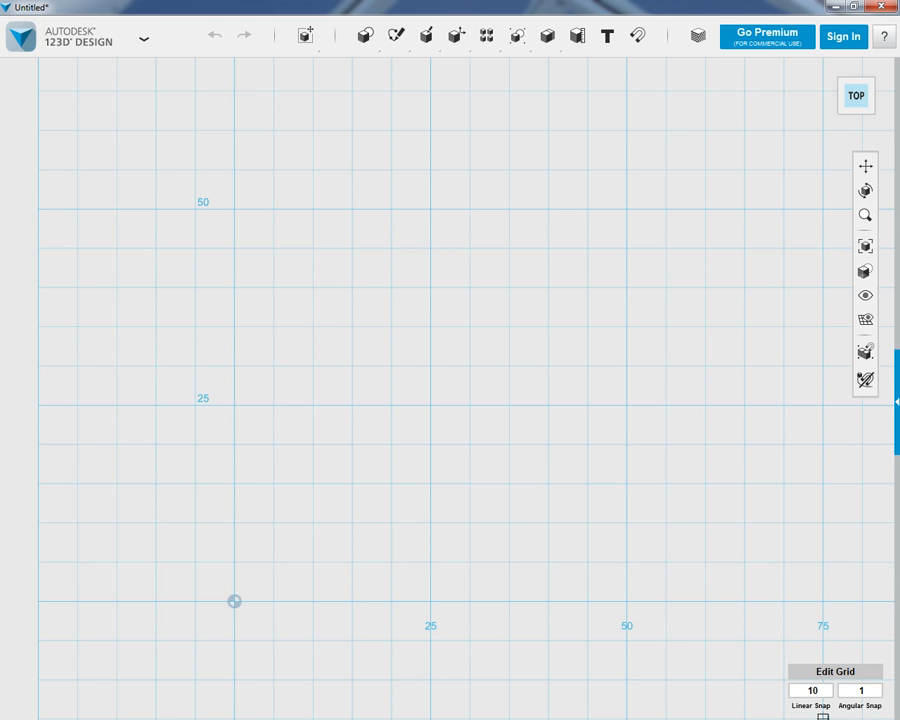
Set the linear snap increment to 5.
{"action": "left_click", "coordinate": [831, 700]}
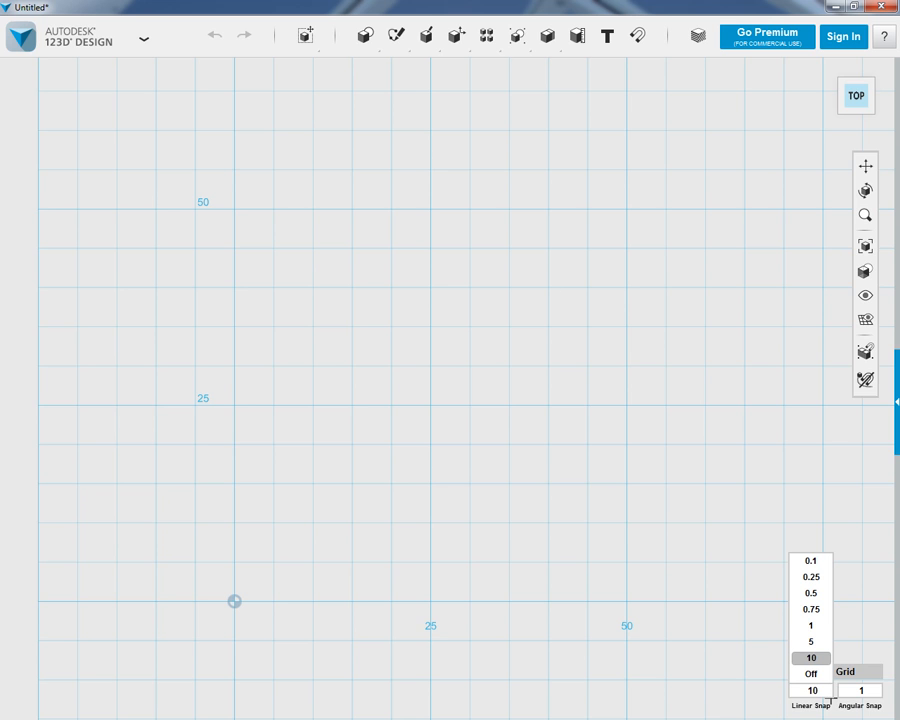
{"action": "key", "text": "Up"}
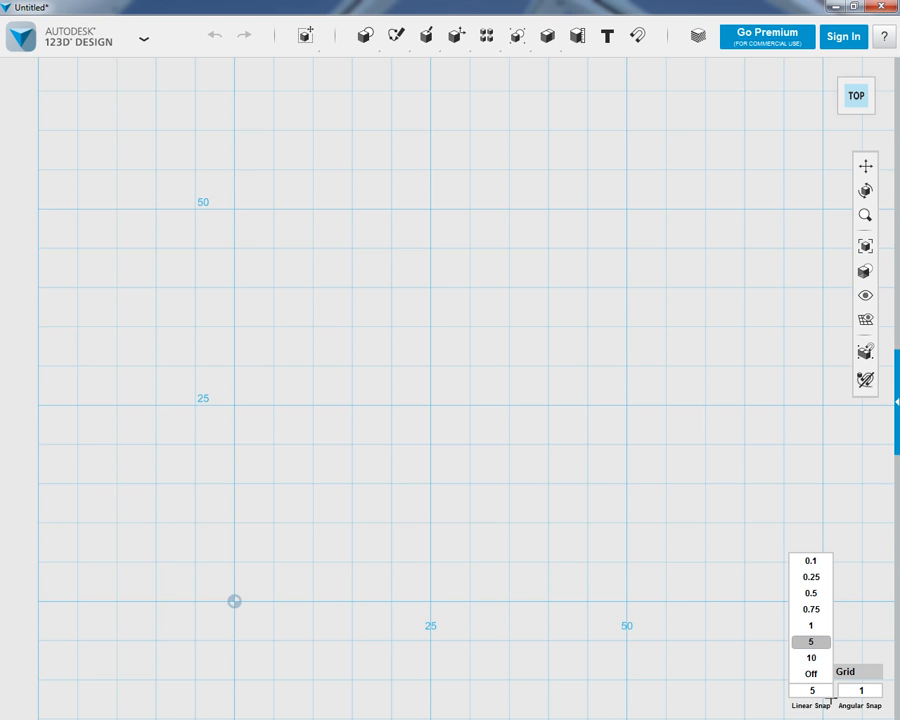
{"action": "left_click", "coordinate": [347, 575]}
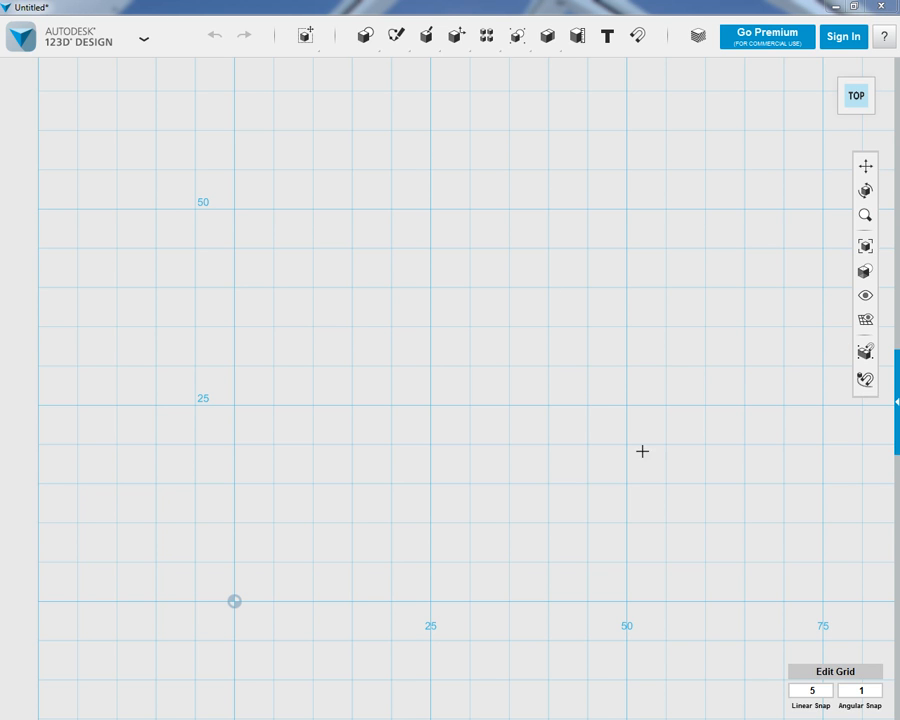
{"action": "left_click", "coordinate": [797, 699]}
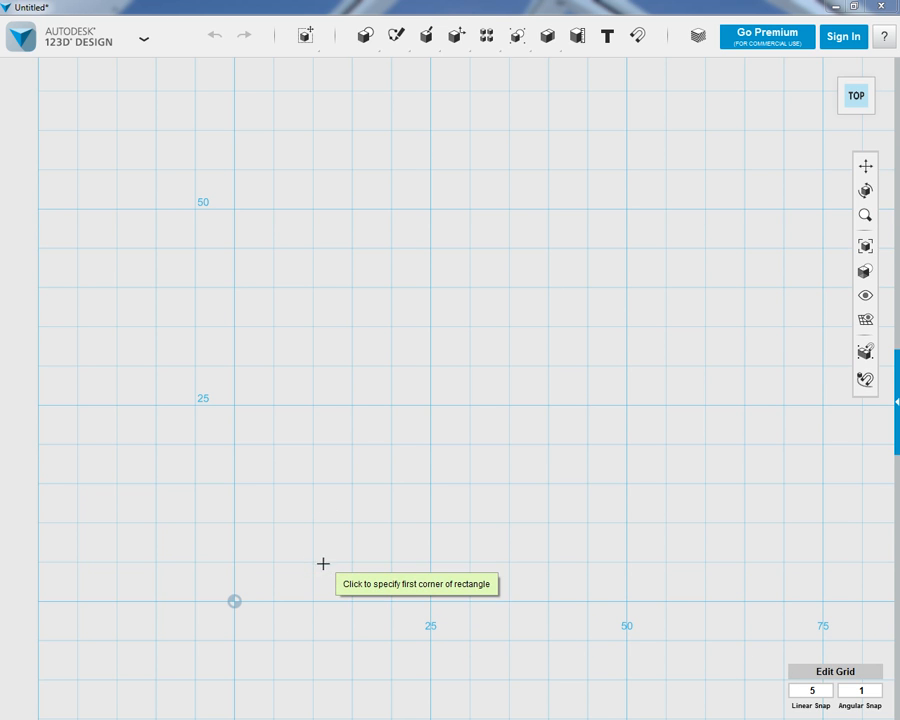
Sketch a 35 by 30 mm rectangle from (15, 15) to (50, 45) and extrude it upward 10 mm.
{"action": "left_click", "coordinate": [352, 483]}
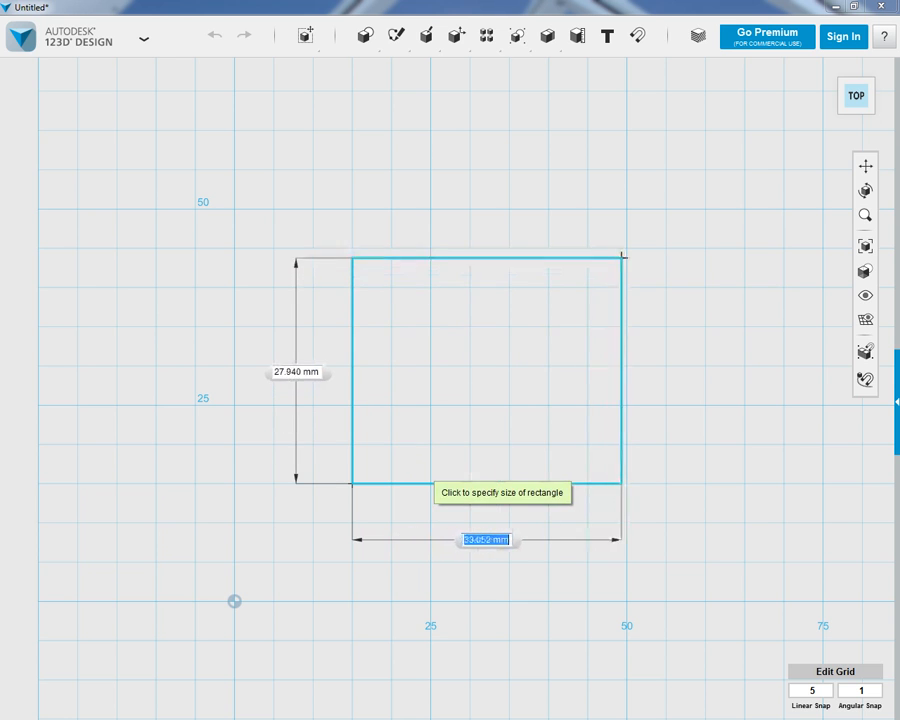
{"action": "left_click", "coordinate": [627, 248]}
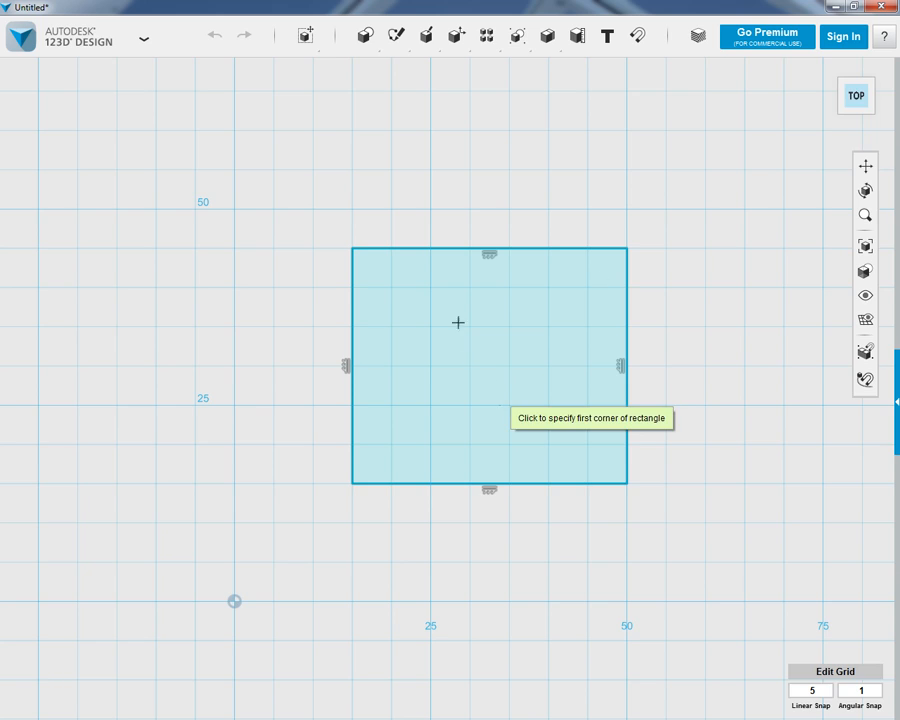
{"action": "left_click", "coordinate": [830, 69]}
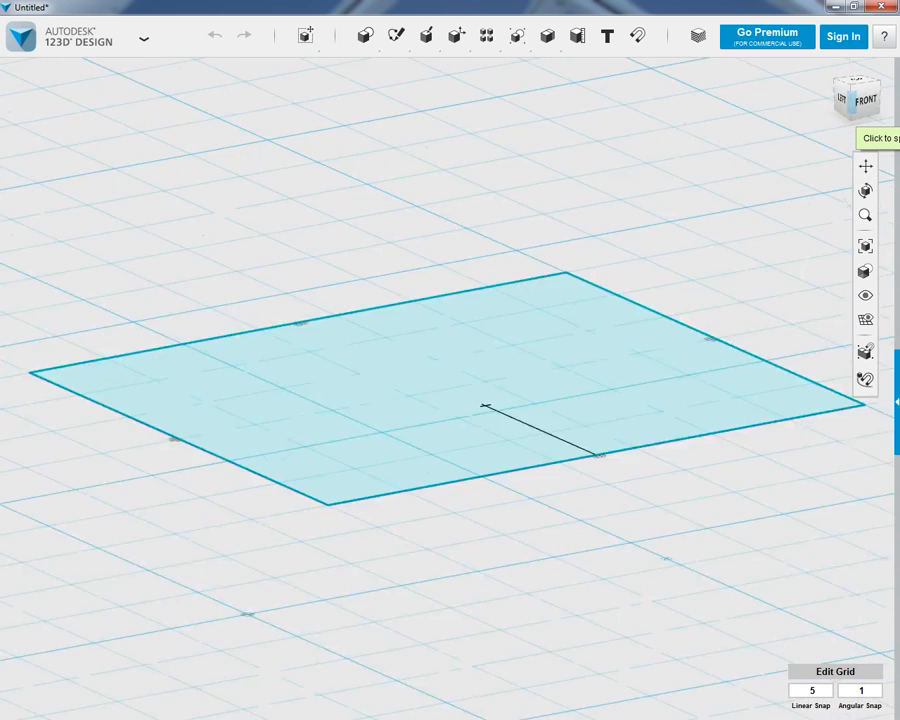
{"action": "mouse_move", "coordinate": [395, 40]}
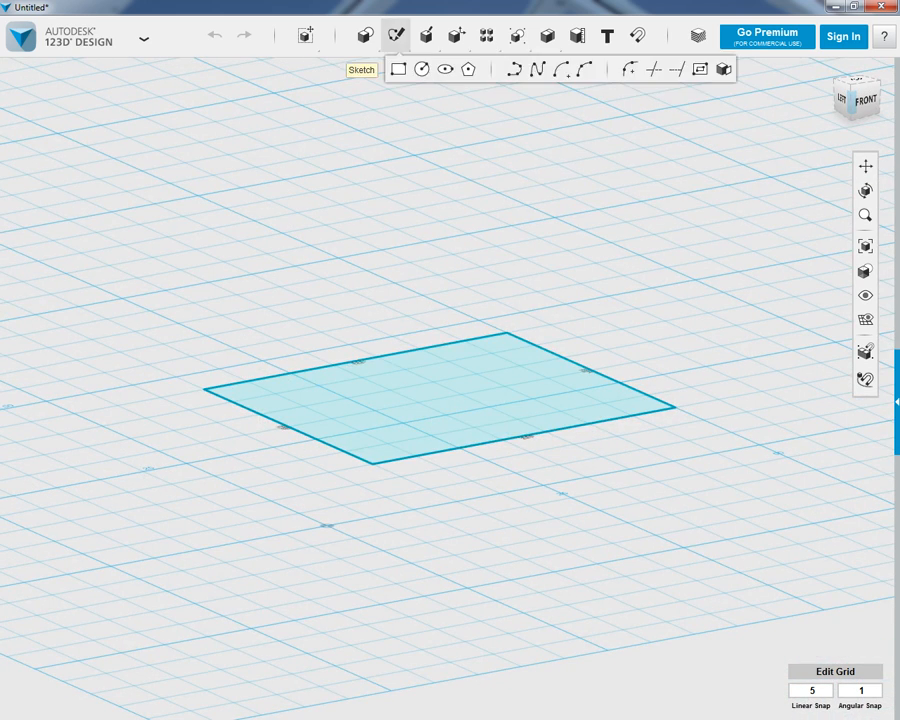
{"action": "mouse_move", "coordinate": [426, 38]}
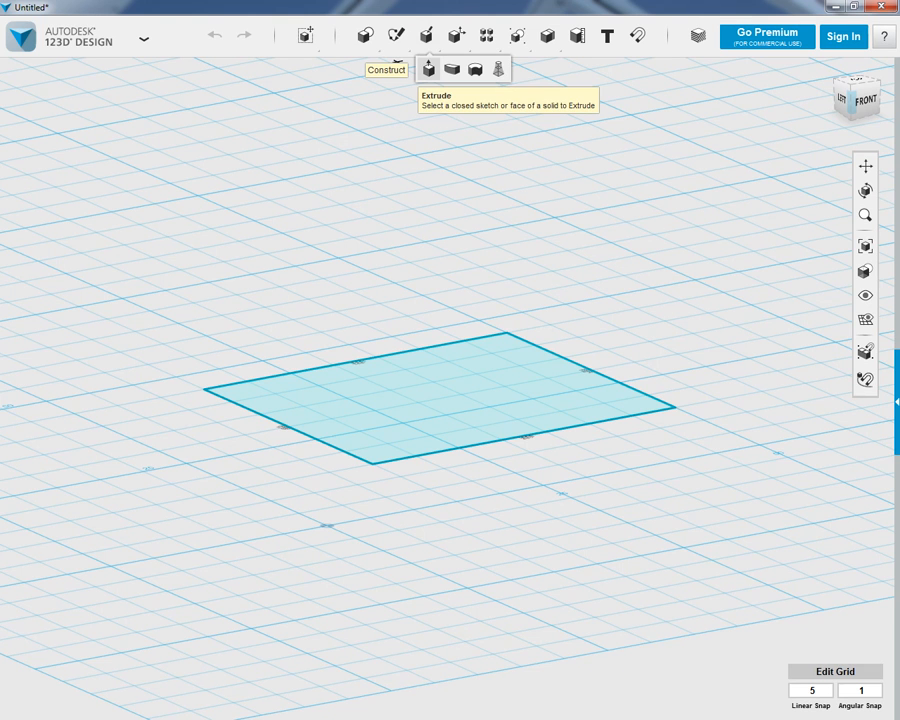
{"action": "left_click", "coordinate": [429, 68]}
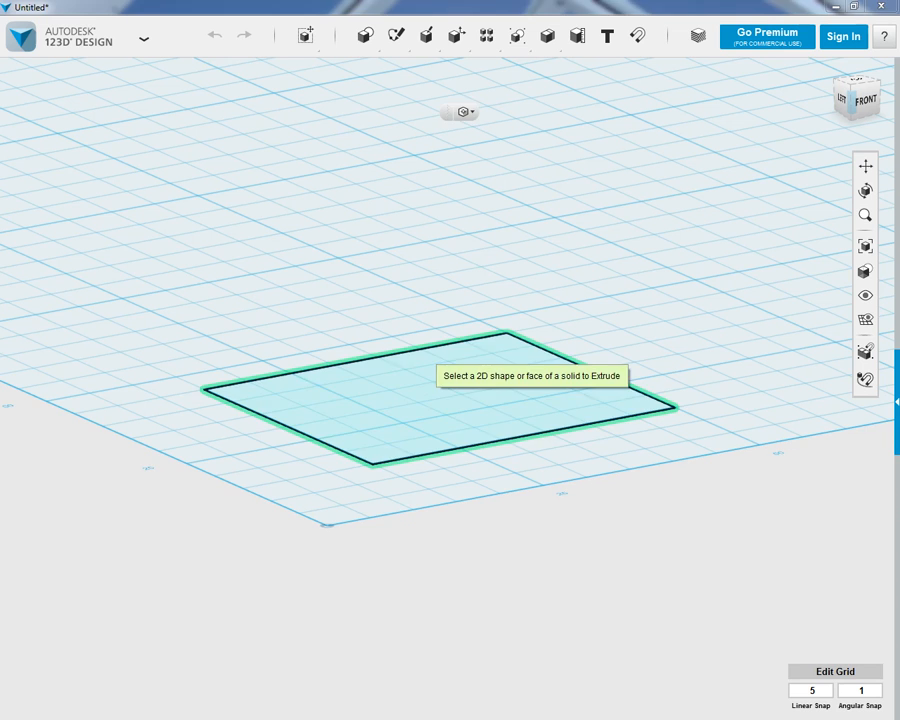
{"action": "left_click", "coordinate": [437, 365]}
{"action": "left_click_drag", "start_coordinate": [439, 377], "coordinate": [439, 278]}
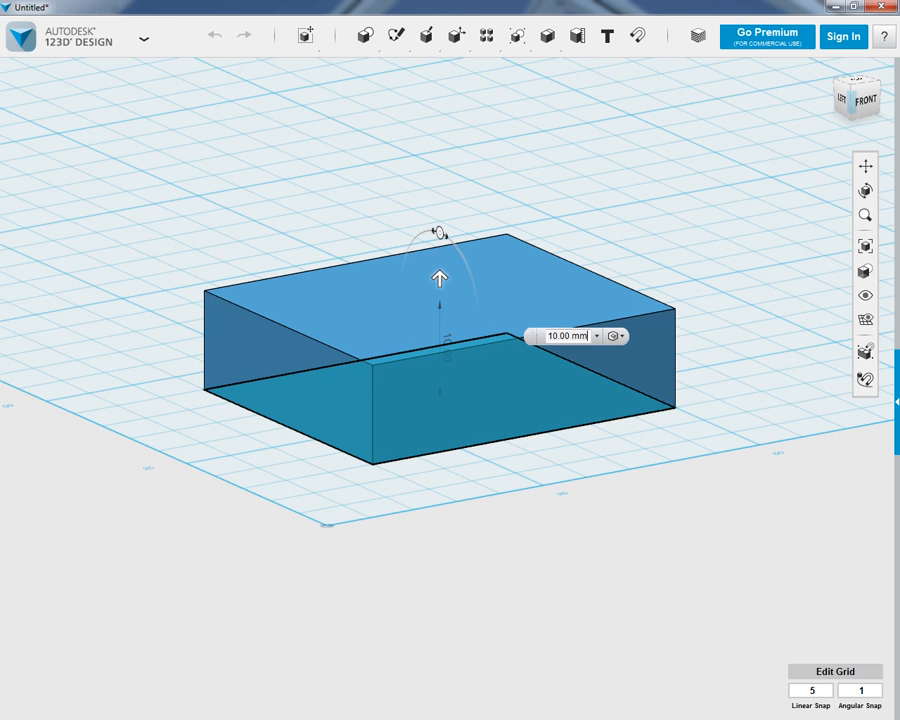
{"action": "key", "text": "Return"}
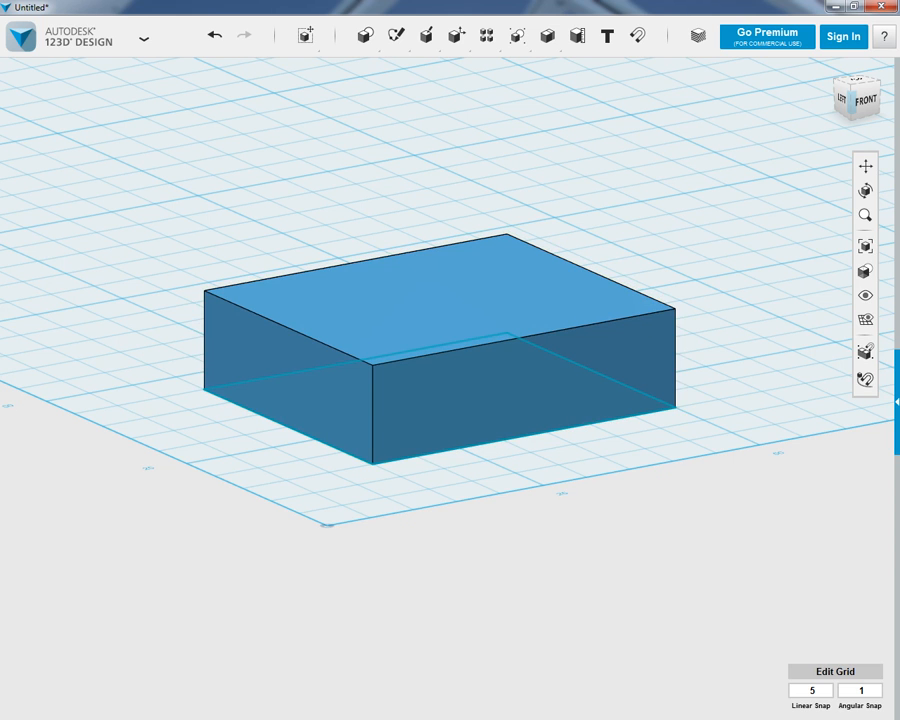
Start a new, empty design without saving the extruded box.
{"action": "left_click", "coordinate": [143, 38]}
{"action": "left_click", "coordinate": [30, 70]}
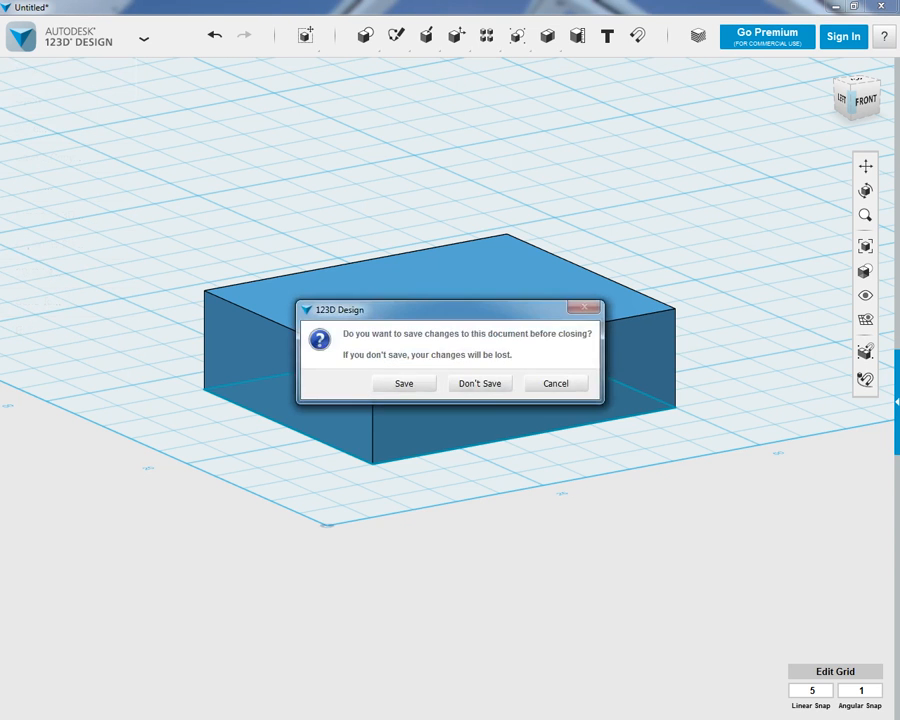
{"action": "left_click", "coordinate": [480, 384]}
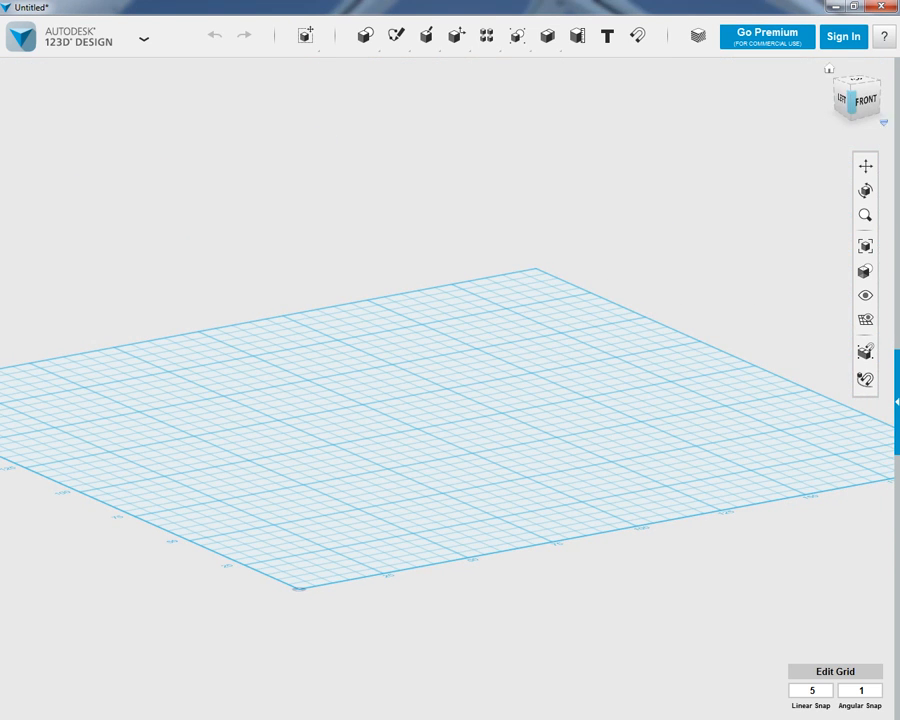
Start a polyline on the grid in top view, running from the origin up 25 mm to (0, 25) and across 25 mm to (25, 25).
{"action": "left_click", "coordinate": [856, 81]}
{"action": "scroll", "coordinate": [498, 410], "scroll_direction": "down", "scroll_amount": 5}
{"action": "scroll", "coordinate": [216, 660], "scroll_direction": "up", "scroll_amount": 7}
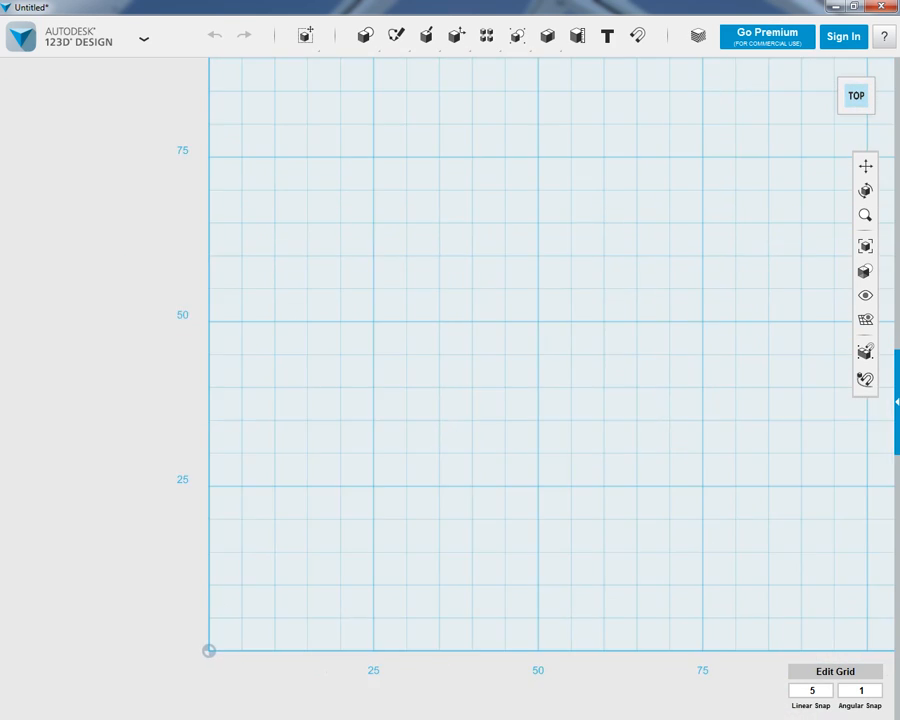
{"action": "mouse_move", "coordinate": [396, 35]}
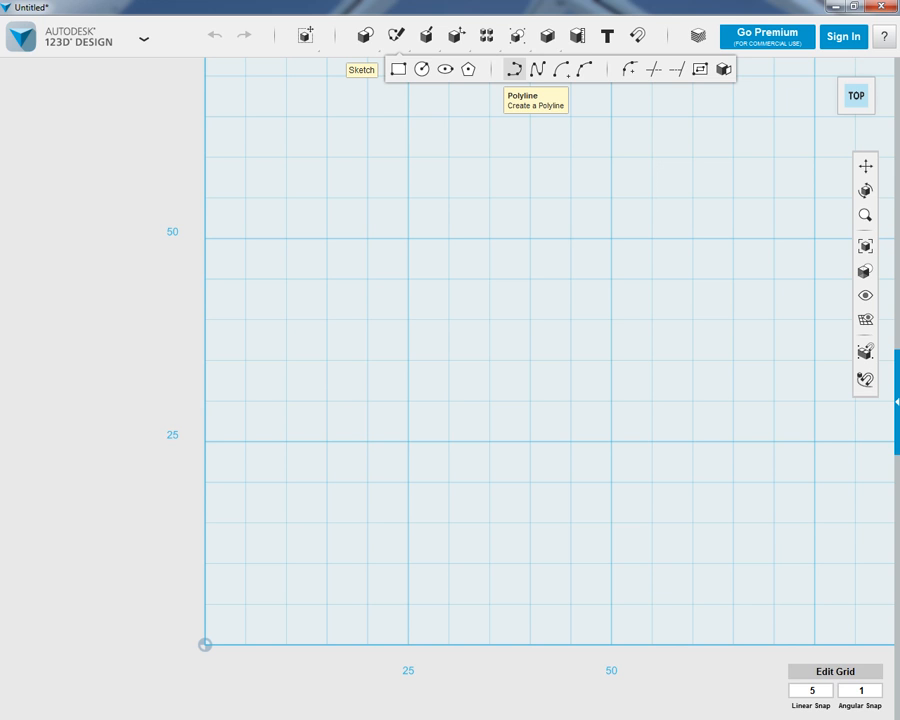
{"action": "left_click", "coordinate": [514, 69]}
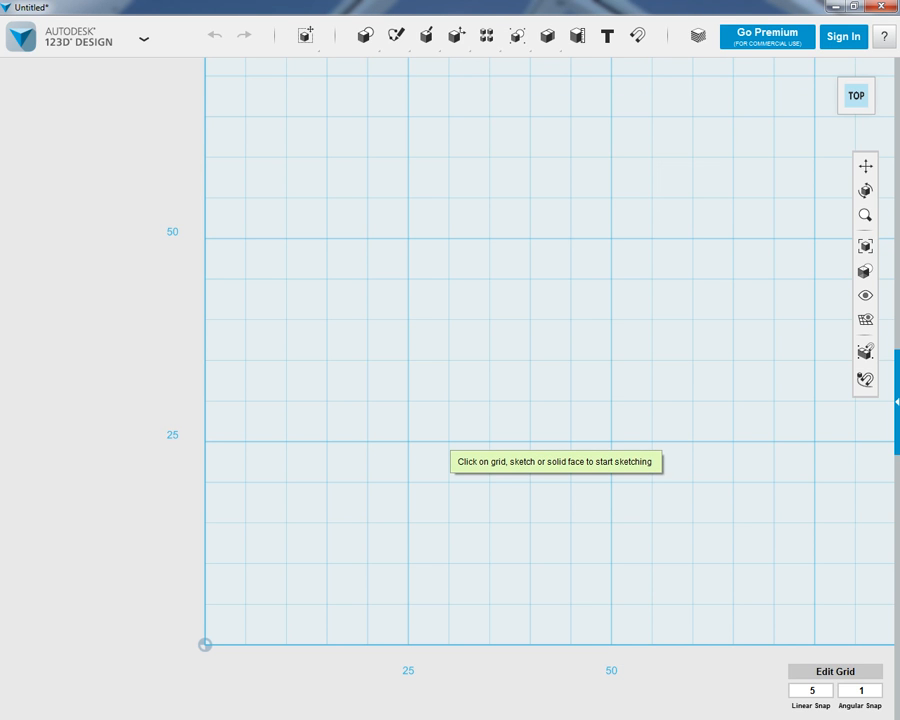
{"action": "left_click", "coordinate": [454, 416]}
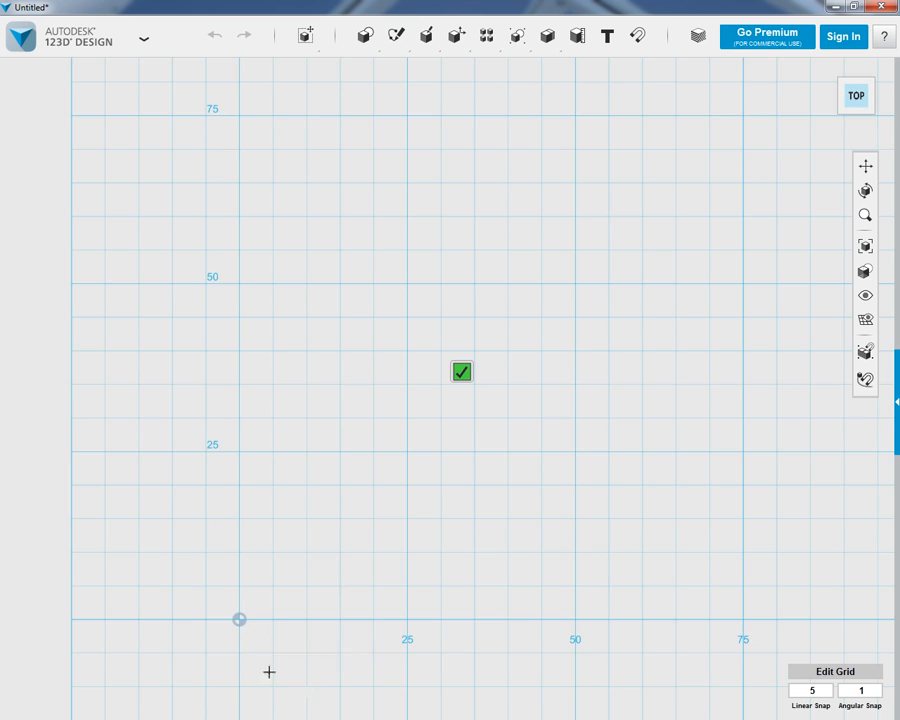
{"action": "scroll", "coordinate": [225, 660], "scroll_direction": "up", "scroll_amount": 3}
{"action": "left_click", "coordinate": [249, 591]}
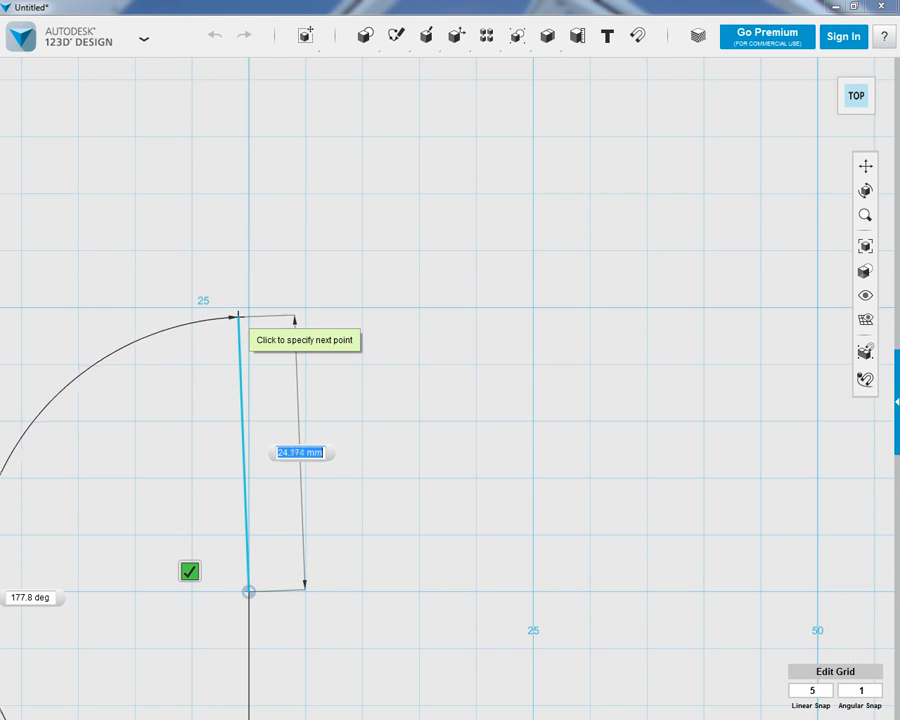
{"action": "double_click", "coordinate": [249, 305]}
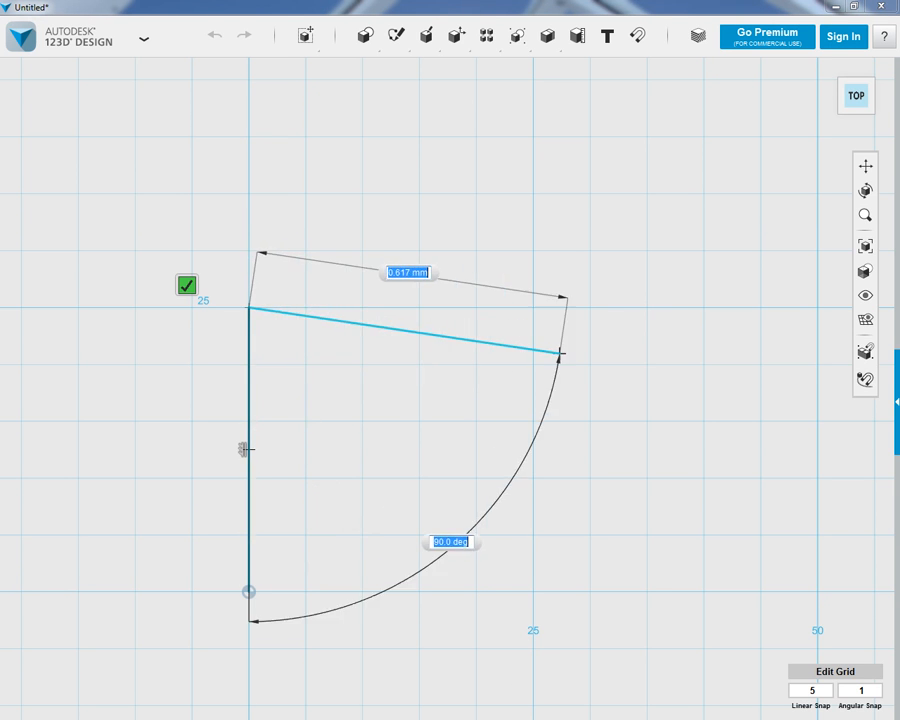
{"action": "left_click", "coordinate": [533, 307]}
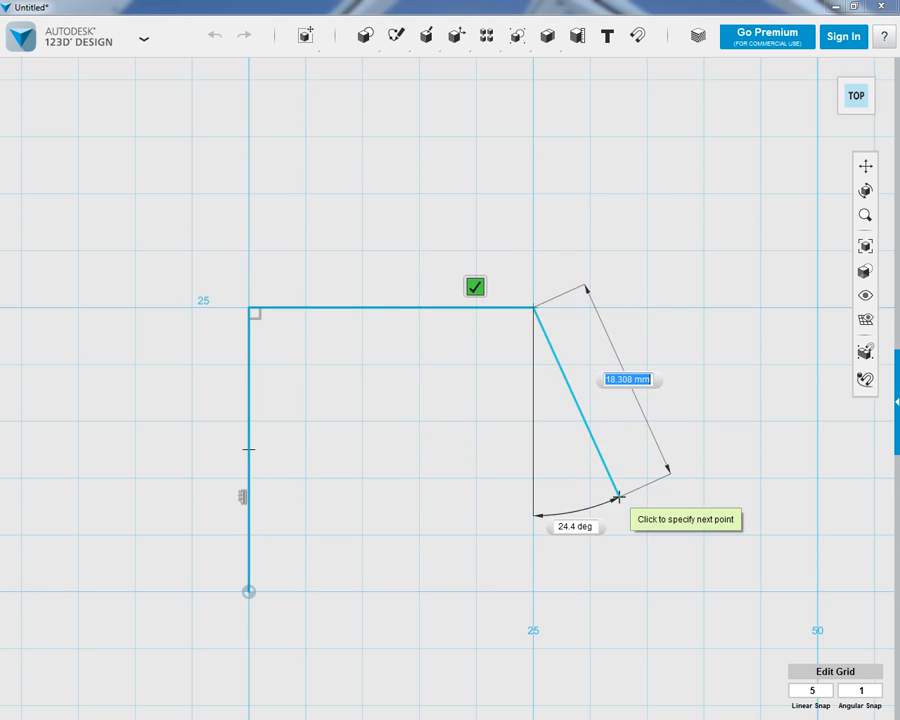
Continue the polyline with a 25 mm vertical segment from (25, 25) up to (25, 50).
{"action": "scroll", "coordinate": [654, 217], "scroll_direction": "up", "scroll_amount": 1}
{"action": "scroll", "coordinate": [630, 250], "scroll_direction": "down", "scroll_amount": 4}
{"action": "scroll", "coordinate": [556, 434], "scroll_direction": "down", "scroll_amount": 1}
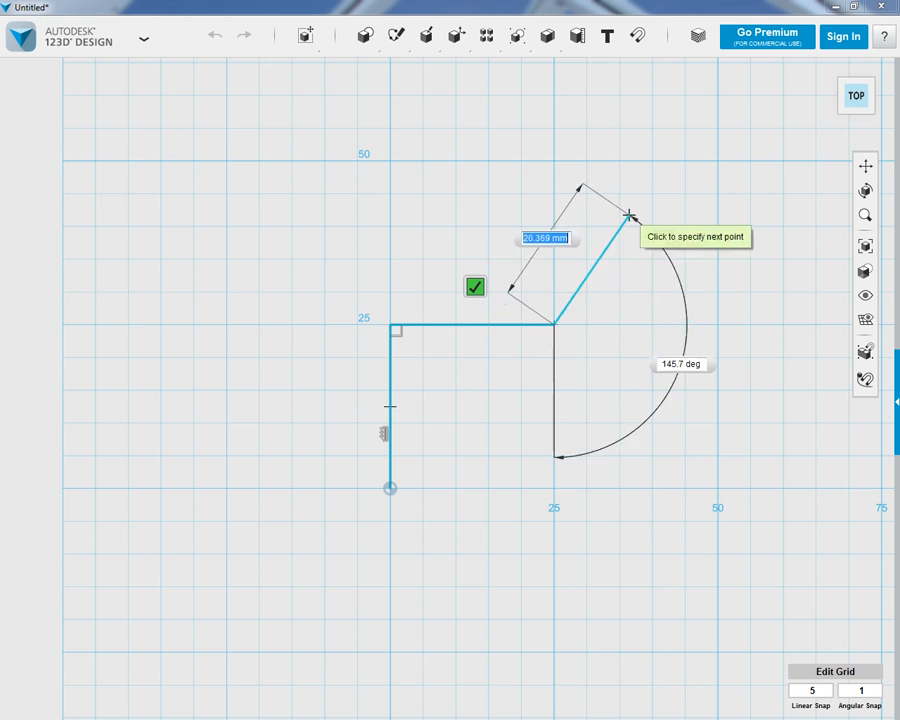
{"action": "left_click", "coordinate": [554, 160]}
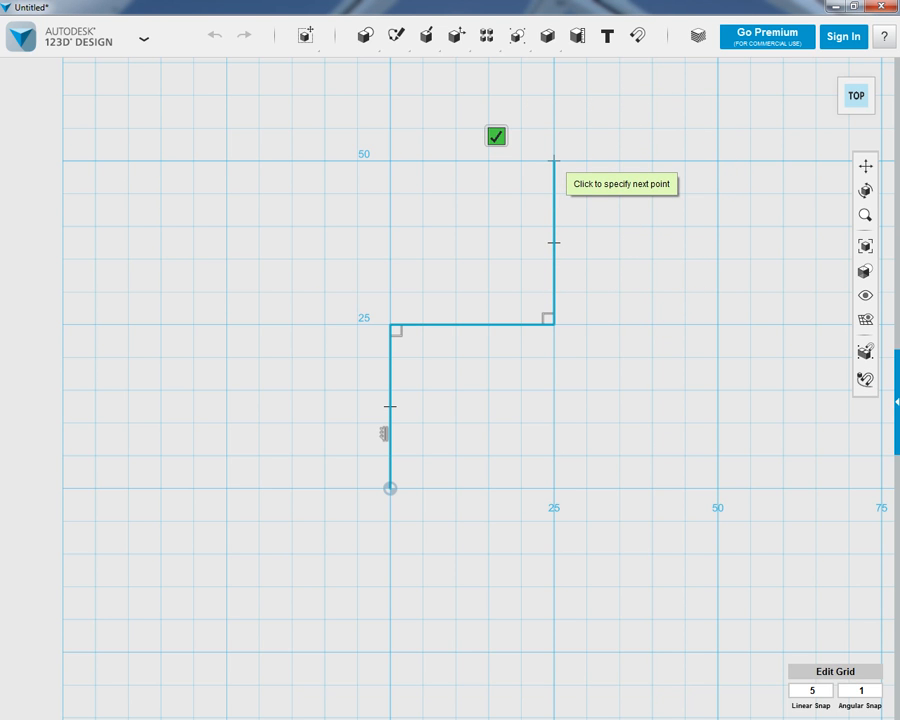
Add two tangent semicircular arcs of 7.5 mm radius, one bulging up to (40, 50) and one bulging down to (55, 50).
{"action": "mouse_move", "coordinate": [554, 160]}
{"action": "left_mouse_down"}
{"action": "mouse_move", "coordinate": [595, 141]}
{"action": "mouse_move", "coordinate": [695, 135]}
{"action": "mouse_move", "coordinate": [729, 161]}
{"action": "mouse_move", "coordinate": [458, 113]}
{"action": "mouse_move", "coordinate": [390, 187]}
{"action": "mouse_move", "coordinate": [554, 128]}
{"action": "mouse_move", "coordinate": [558, 146]}
{"action": "mouse_move", "coordinate": [651, 127]}
{"action": "mouse_move", "coordinate": [538, 148]}
{"action": "mouse_move", "coordinate": [707, 161]}
{"action": "mouse_move", "coordinate": [634, 161]}
{"action": "mouse_move", "coordinate": [652, 160]}
{"action": "left_mouse_up"}
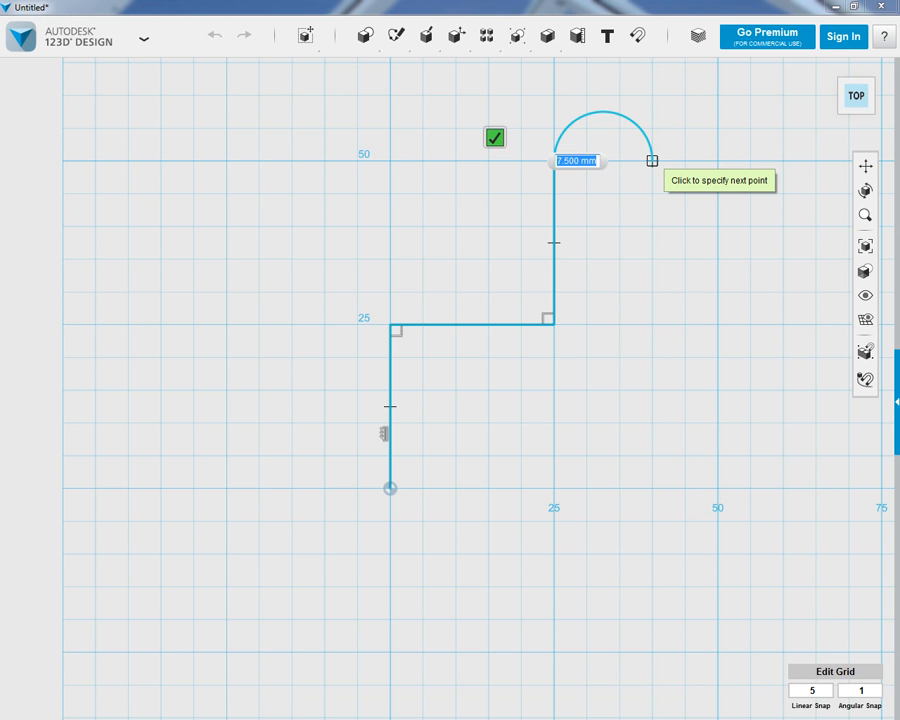
{"action": "left_click_drag", "start_coordinate": [652, 160], "coordinate": [652, 160]}
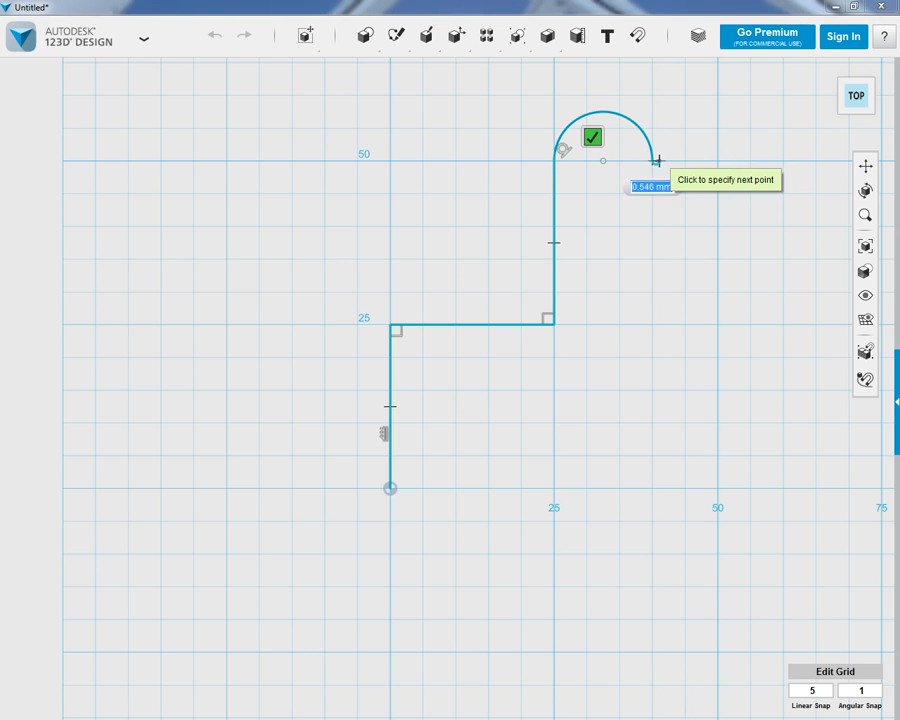
{"action": "left_click", "coordinate": [750, 160]}
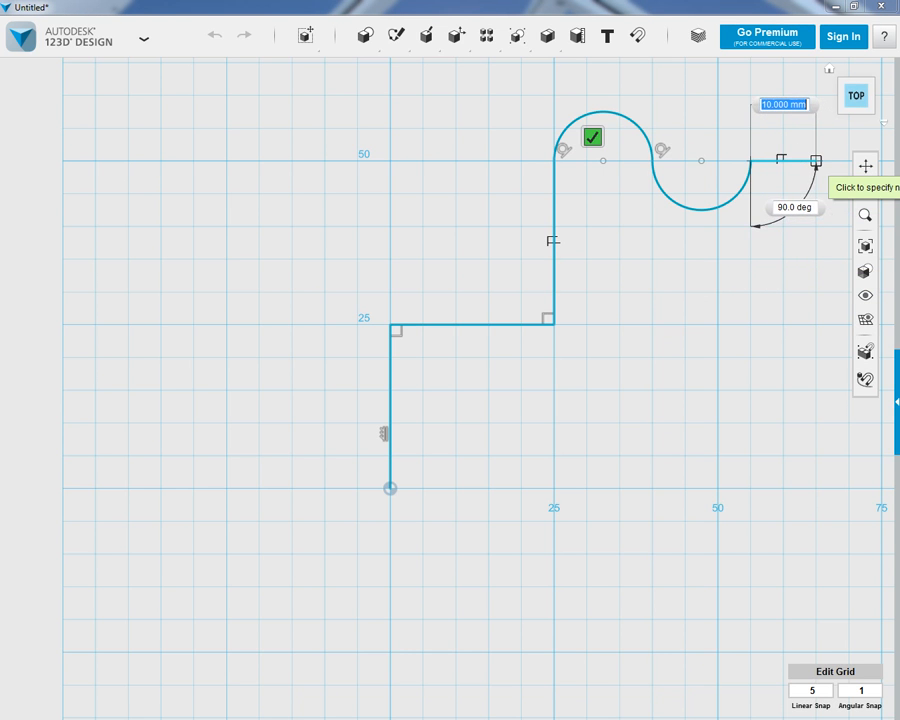
Continue the polyline 10 mm horizontally to (65, 50) and 50 mm down to (65, 0), and finish it there.
{"action": "left_click", "coordinate": [815, 160]}
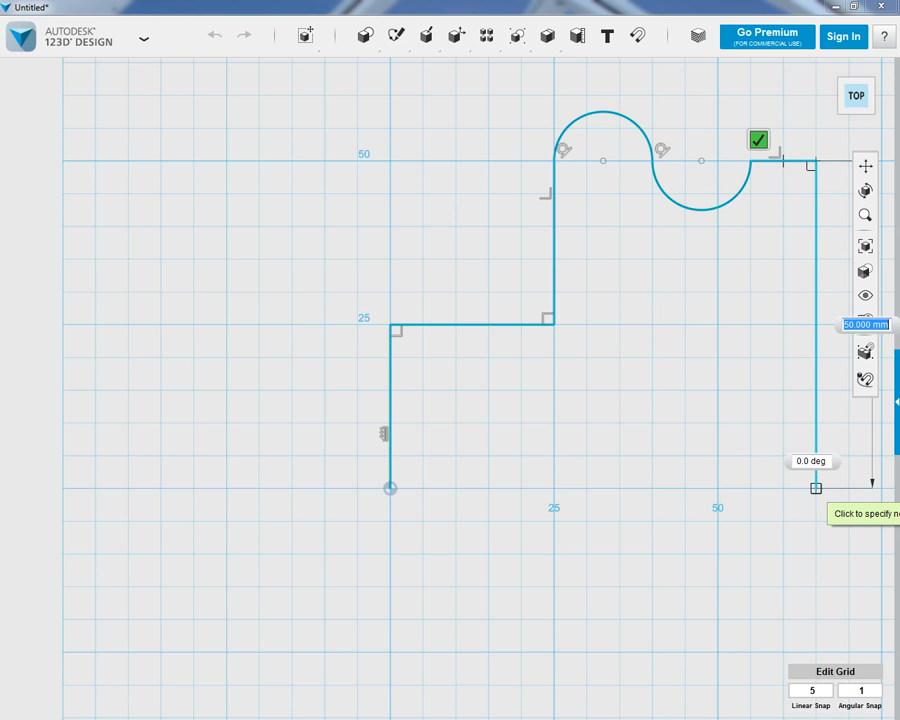
{"action": "left_click", "coordinate": [816, 488]}
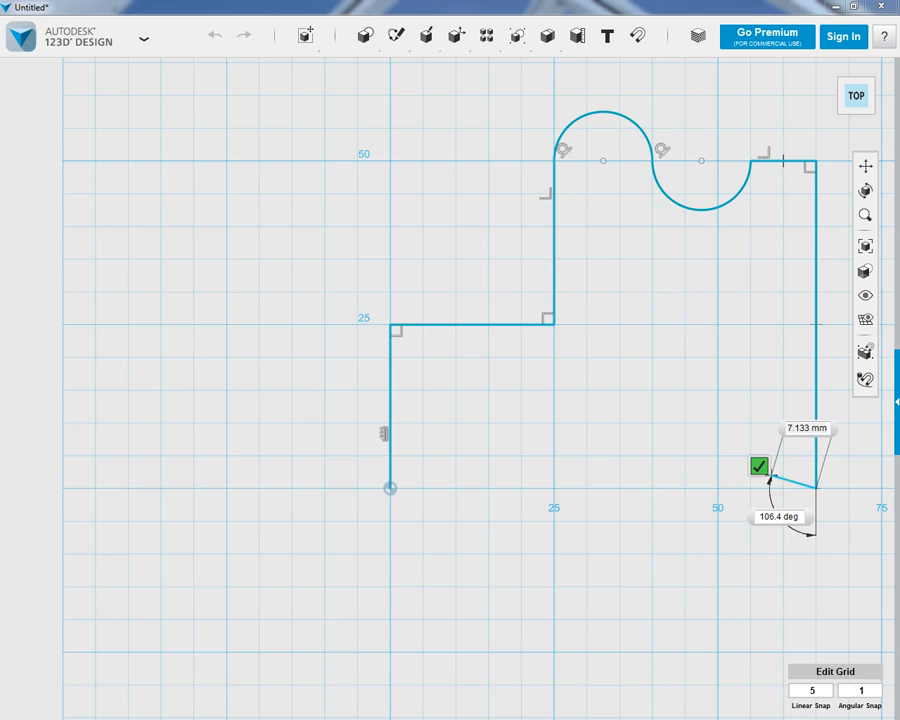
{"action": "left_click", "coordinate": [759, 467]}
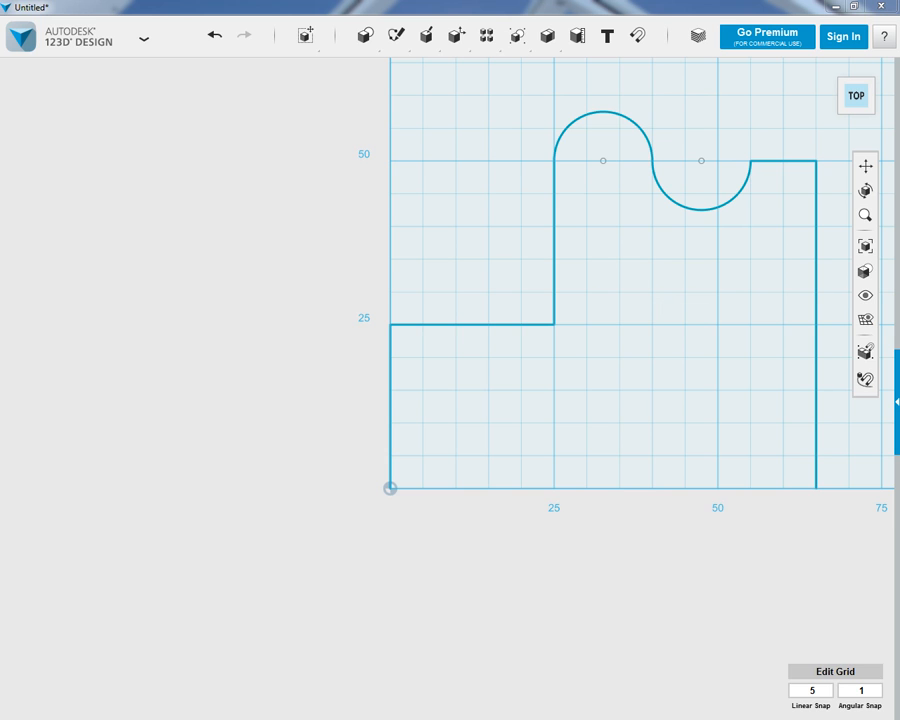
Try to close the profile's base with a two-point spline from (65, 0) to the origin in the same sketch.
{"action": "mouse_move", "coordinate": [396, 35]}
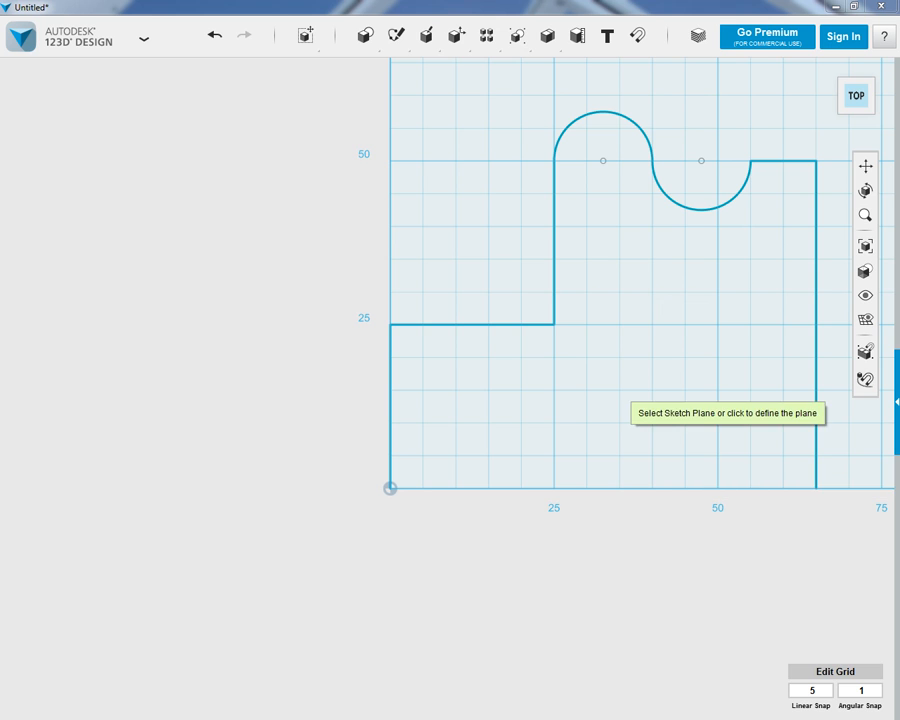
{"action": "left_click", "coordinate": [622, 383]}
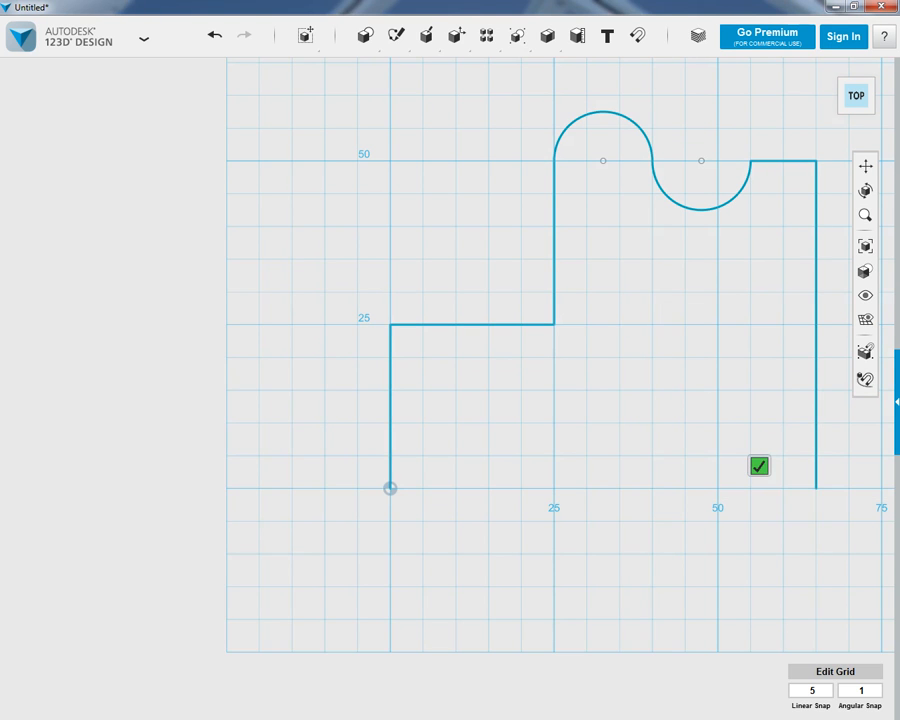
{"action": "left_click", "coordinate": [816, 487]}
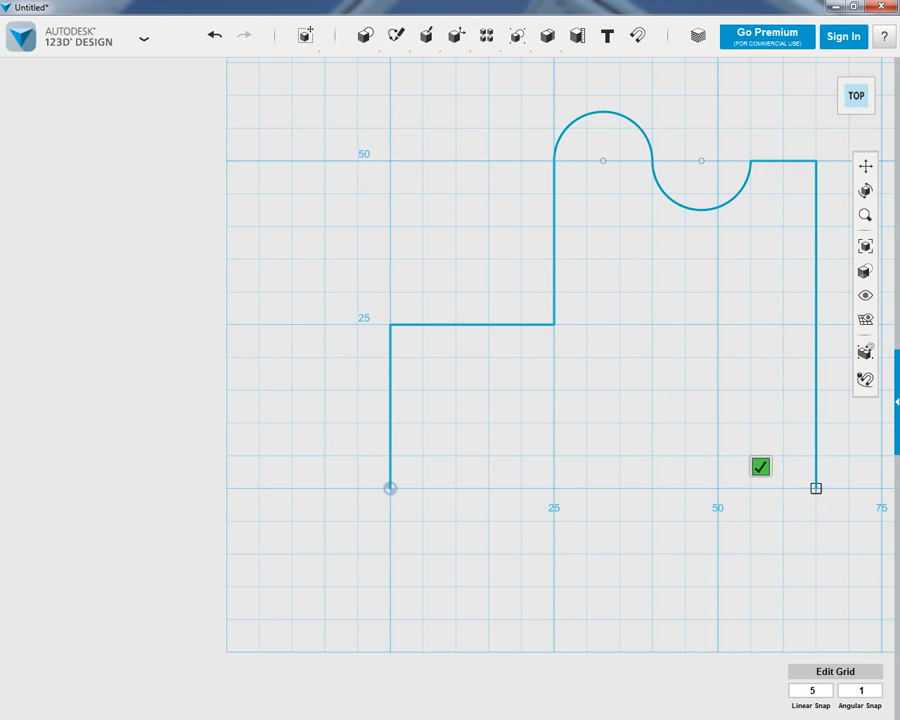
{"action": "left_click", "coordinate": [390, 488]}
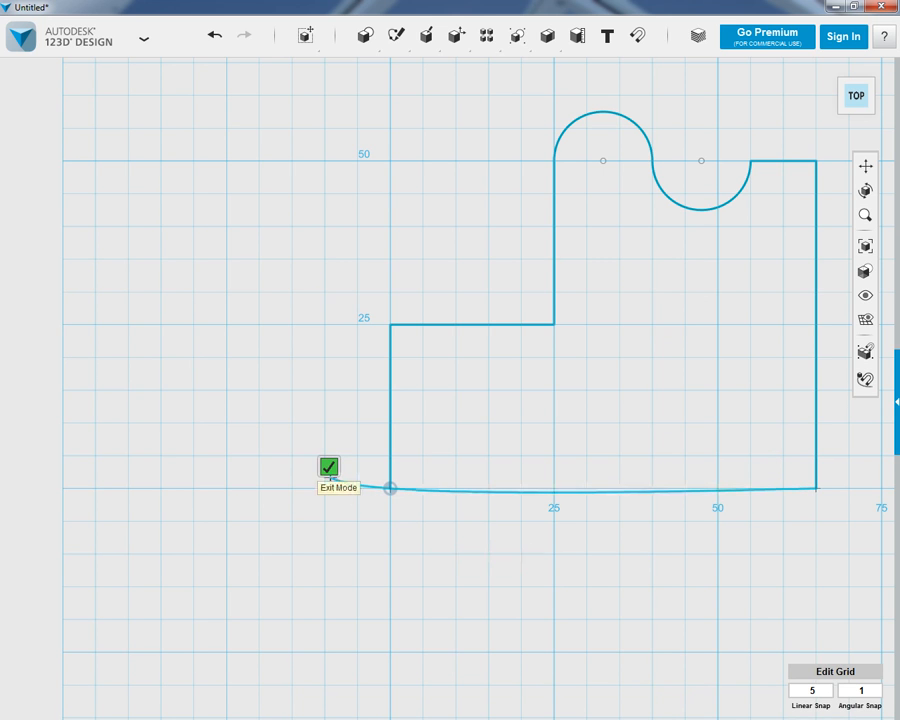
{"action": "left_click", "coordinate": [330, 474]}
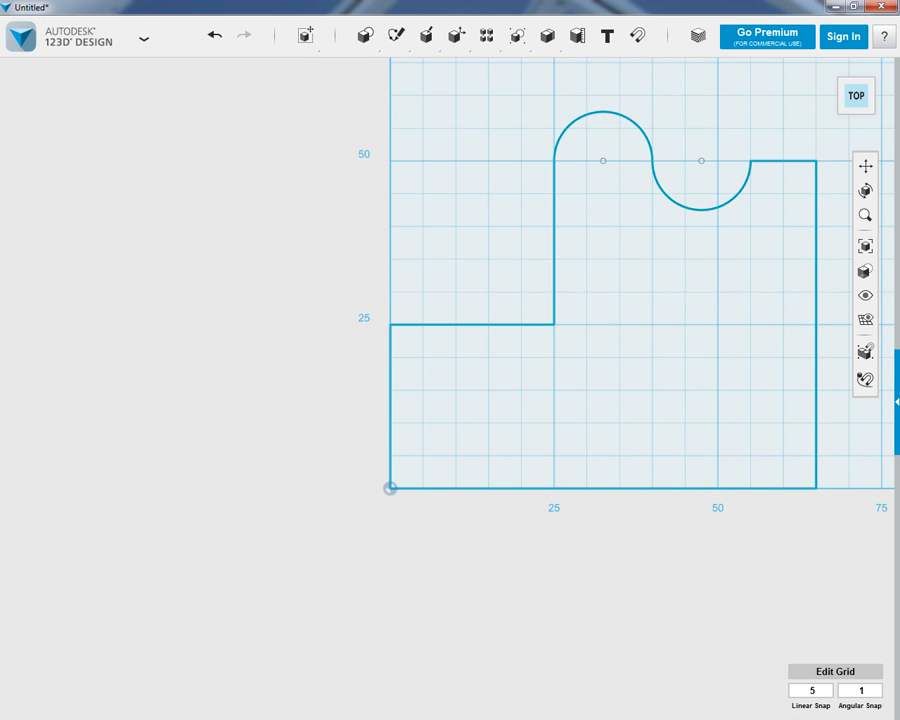
Delete the straight closing line along the profile's base.
{"action": "mouse_move", "coordinate": [865, 271]}
{"action": "left_click", "coordinate": [635, 488]}
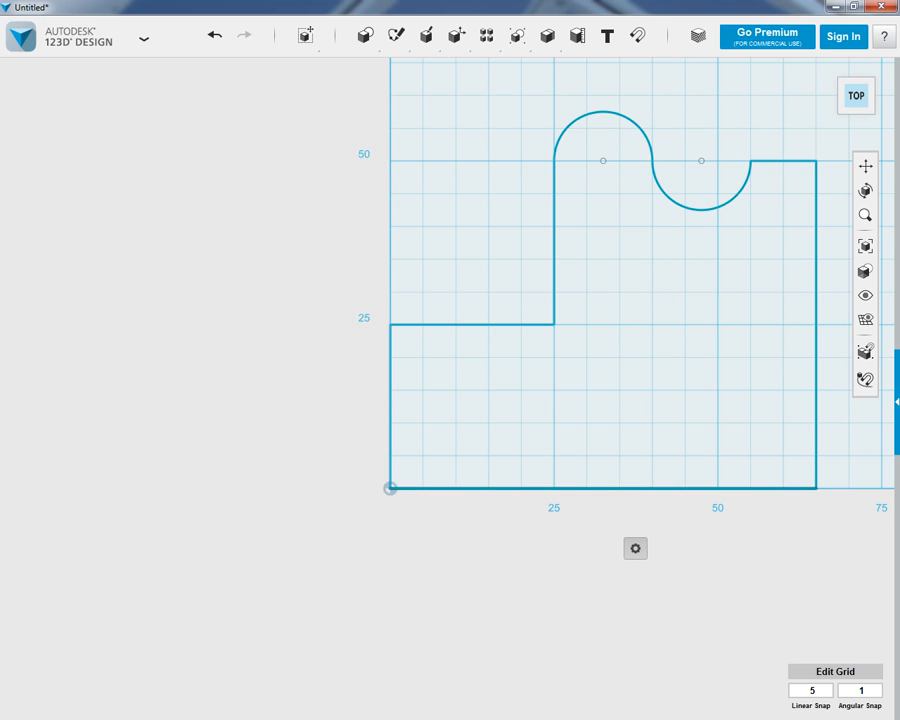
{"action": "key", "text": "Delete"}
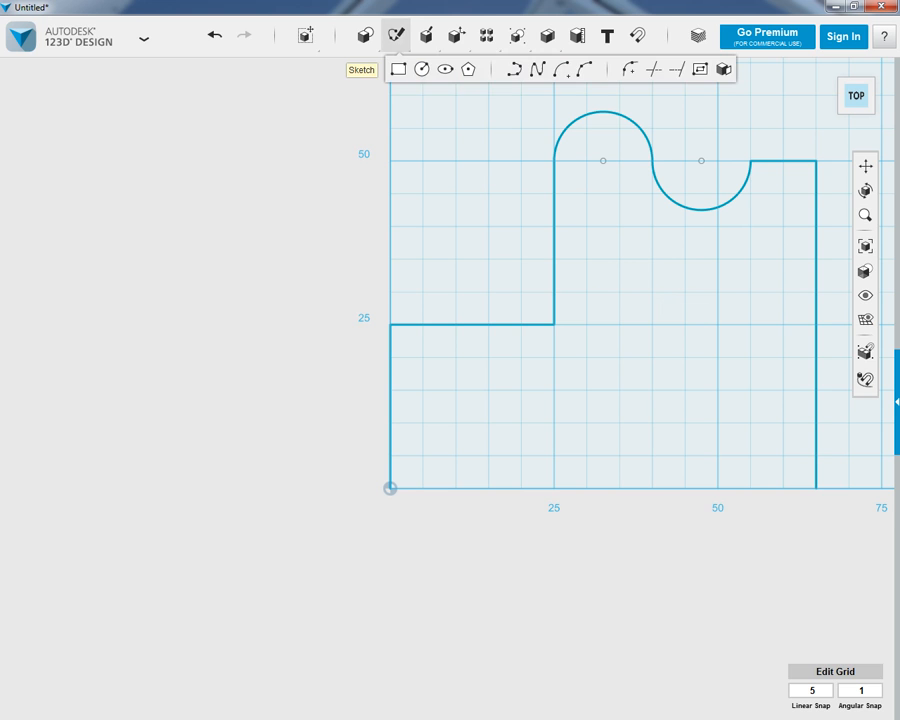
Close the profile's base with a spline from (65, 0) through (50, -5) and (25, 5) to the origin.
{"action": "left_click", "coordinate": [537, 68]}
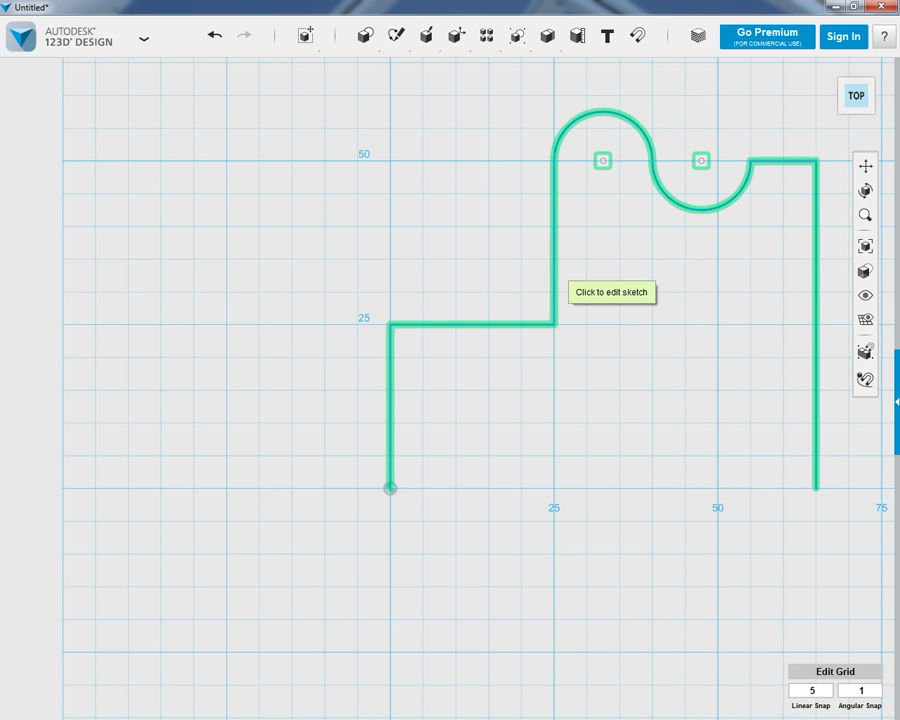
{"action": "left_click", "coordinate": [556, 280]}
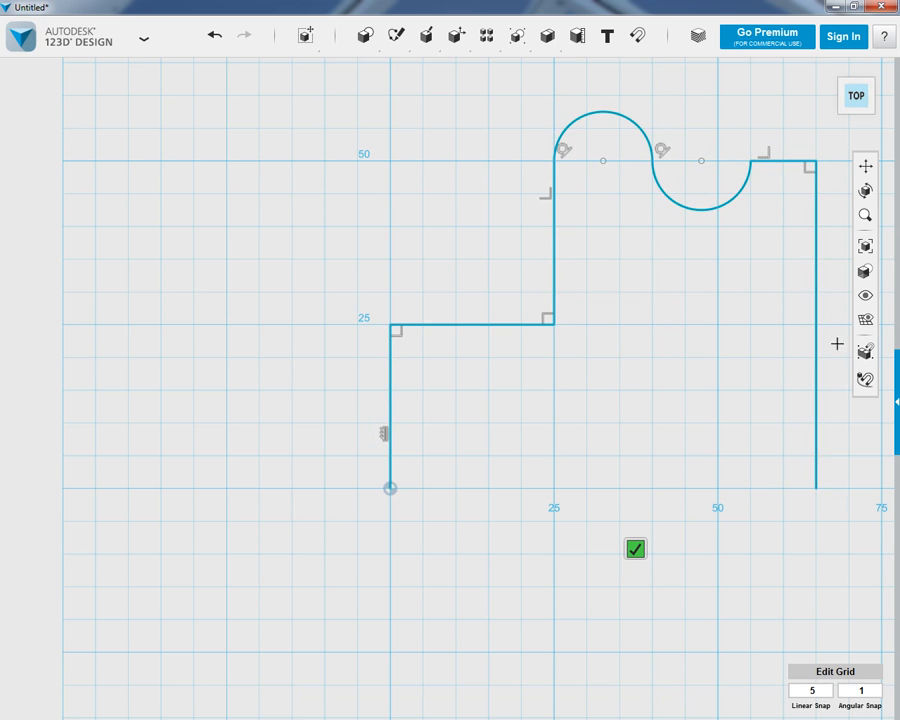
{"action": "left_click", "coordinate": [816, 489]}
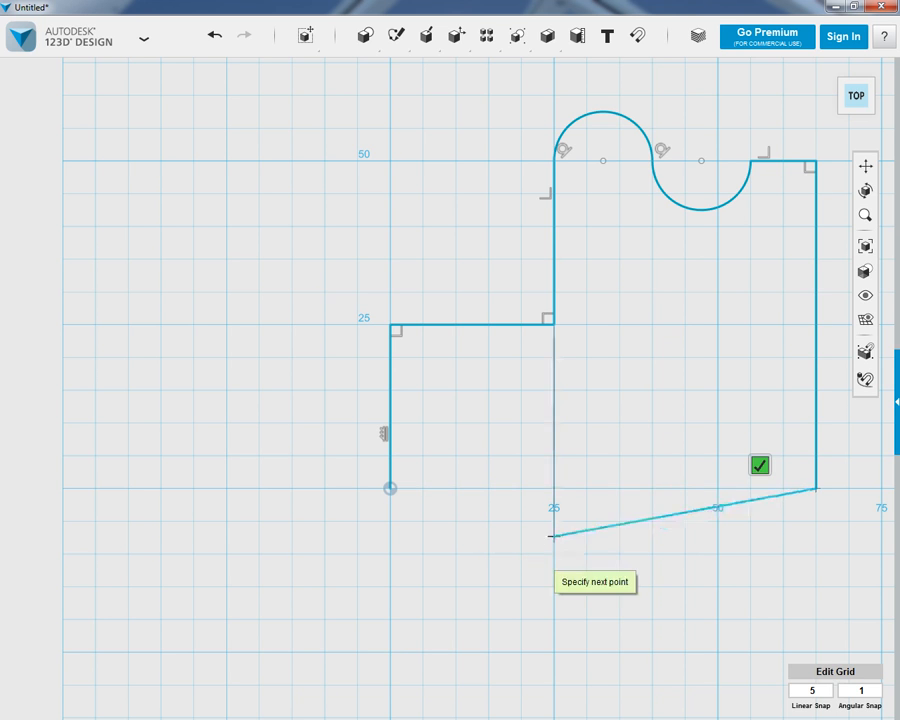
{"action": "left_click", "coordinate": [717, 521]}
{"action": "left_click", "coordinate": [554, 455]}
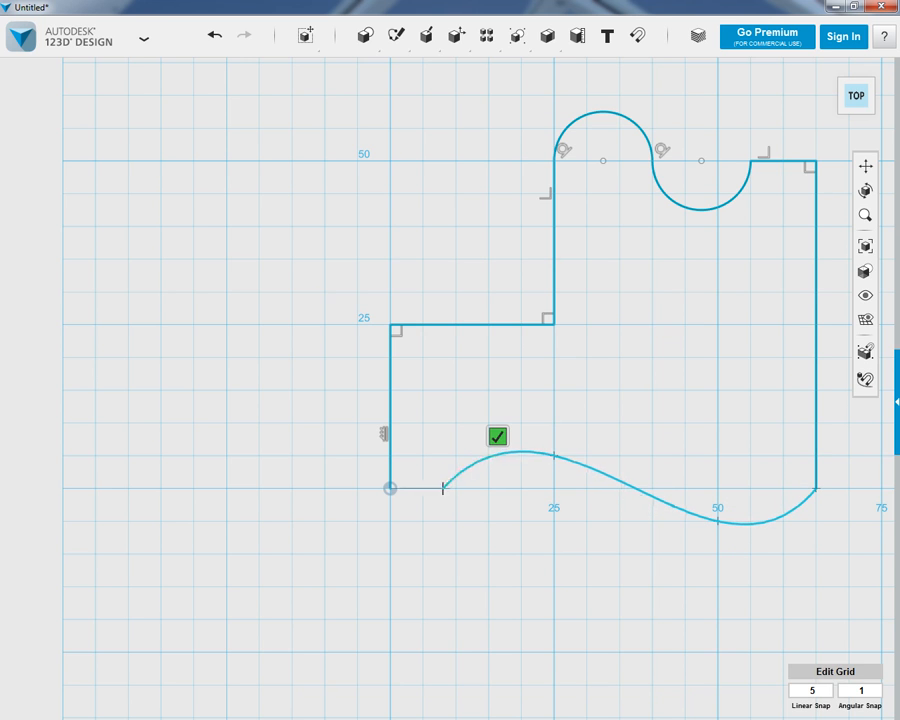
{"action": "left_click", "coordinate": [390, 488]}
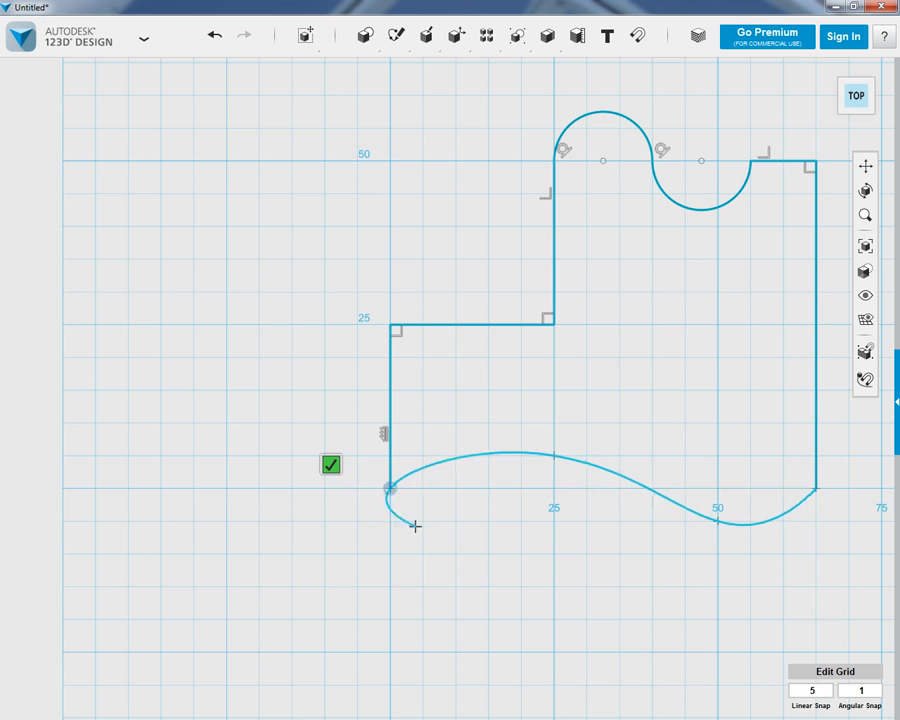
{"action": "key", "text": "Escape"}
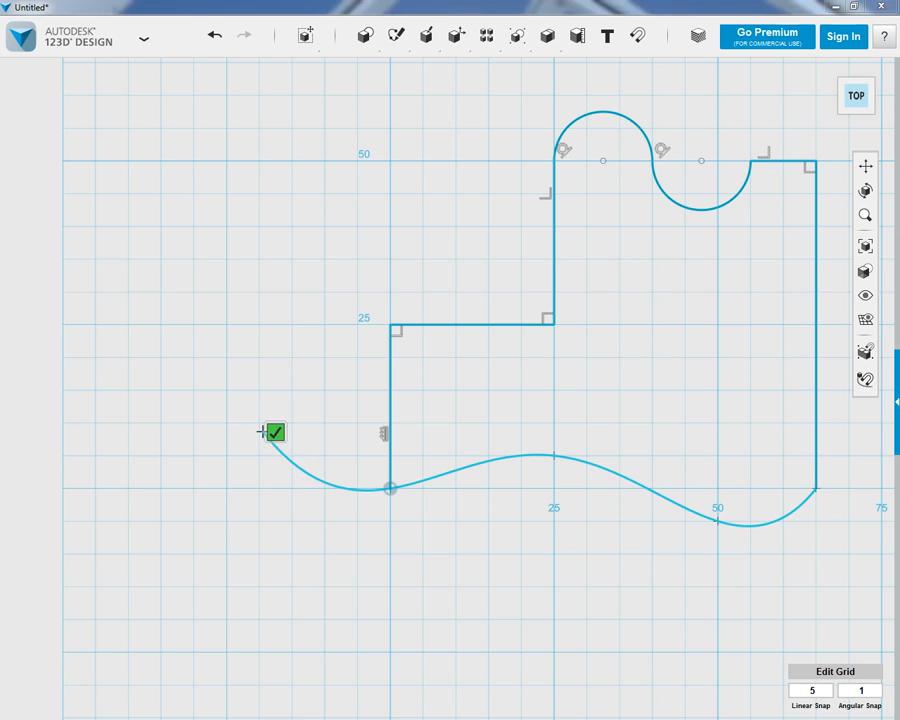
{"action": "left_click", "coordinate": [272, 432]}
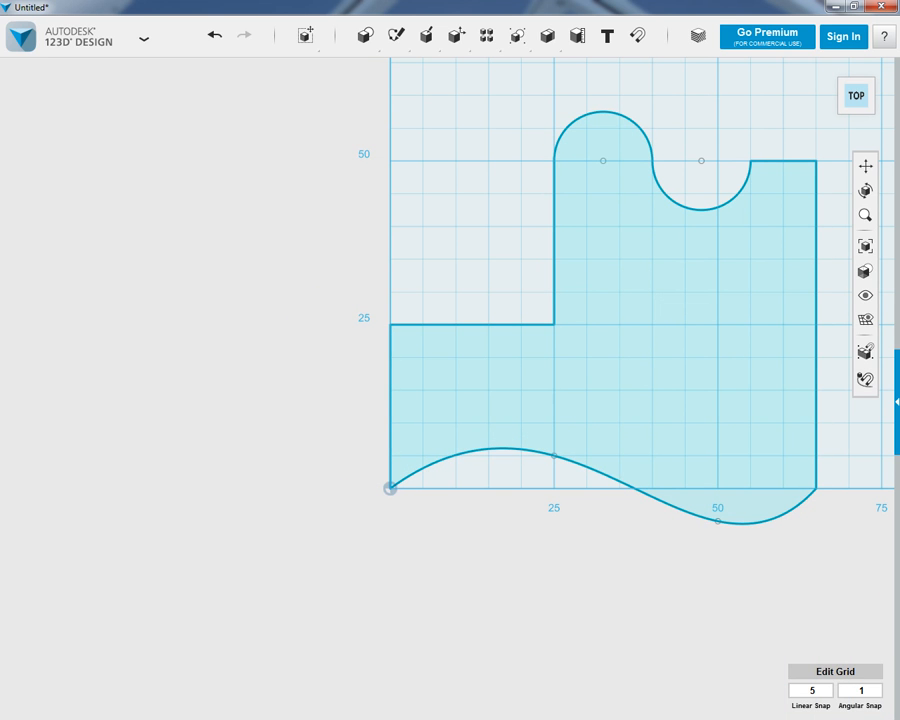
Start a center-point arc below the profile, centred at (0, -25) with its start point at (10, -25).
{"action": "scroll", "coordinate": [290, 520], "scroll_direction": "up", "scroll_amount": 3}
{"action": "scroll", "coordinate": [268, 533], "scroll_direction": "down", "scroll_amount": 7}
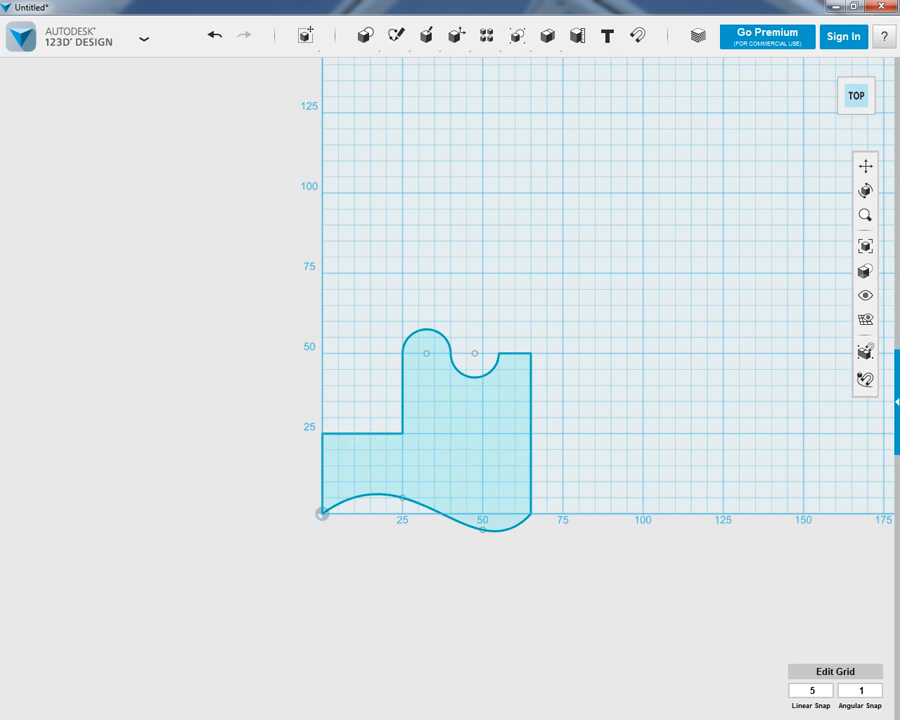
{"action": "mouse_move", "coordinate": [395, 38]}
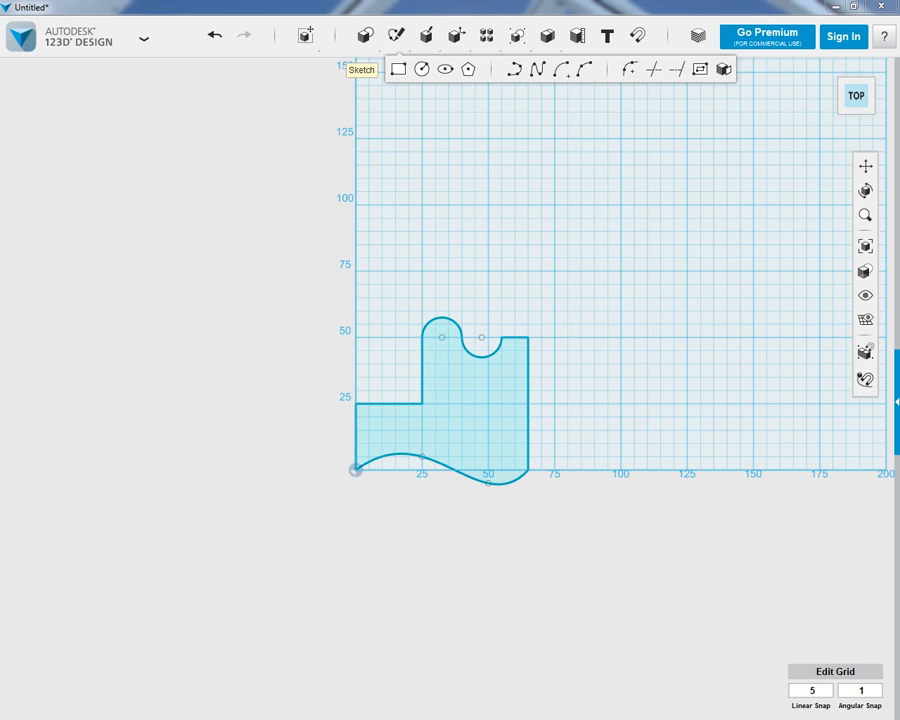
{"action": "left_click", "coordinate": [560, 220]}
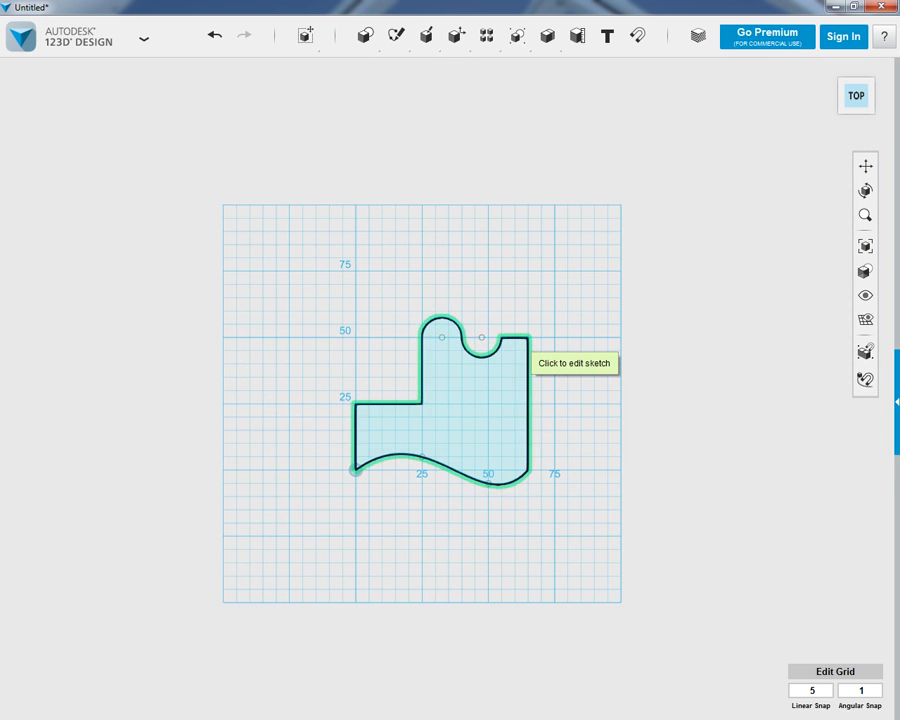
{"action": "left_click", "coordinate": [527, 352]}
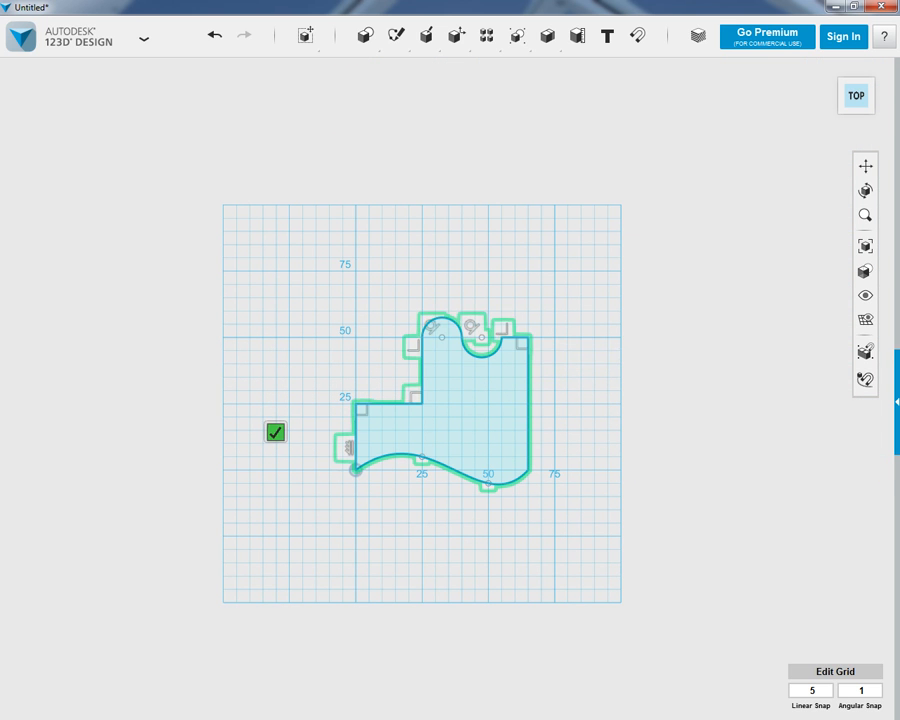
{"action": "scroll", "coordinate": [370, 575], "scroll_direction": "up", "scroll_amount": 3}
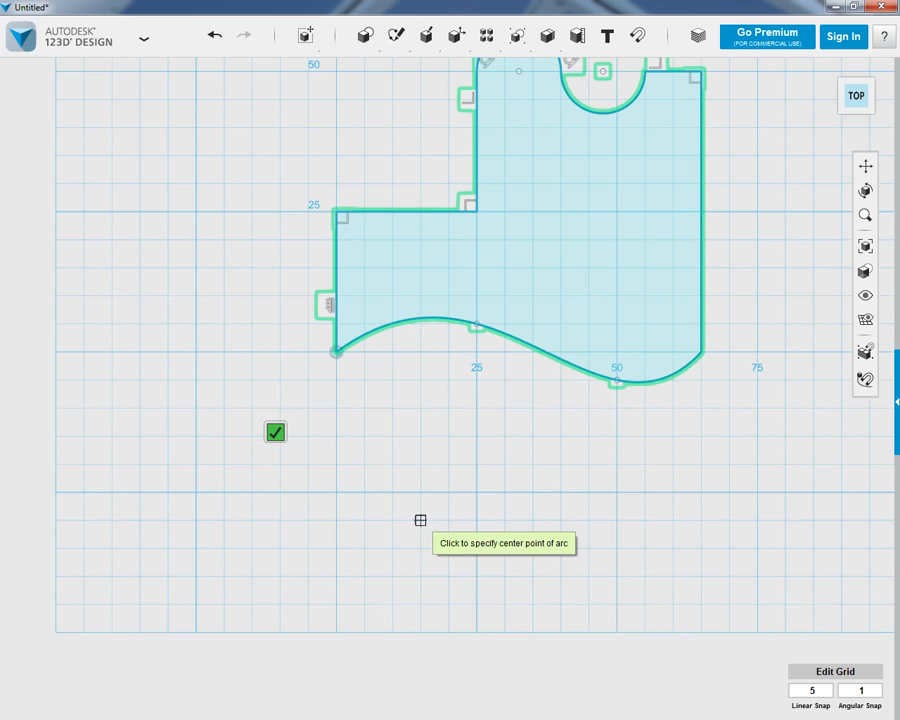
{"action": "left_click", "coordinate": [336, 492]}
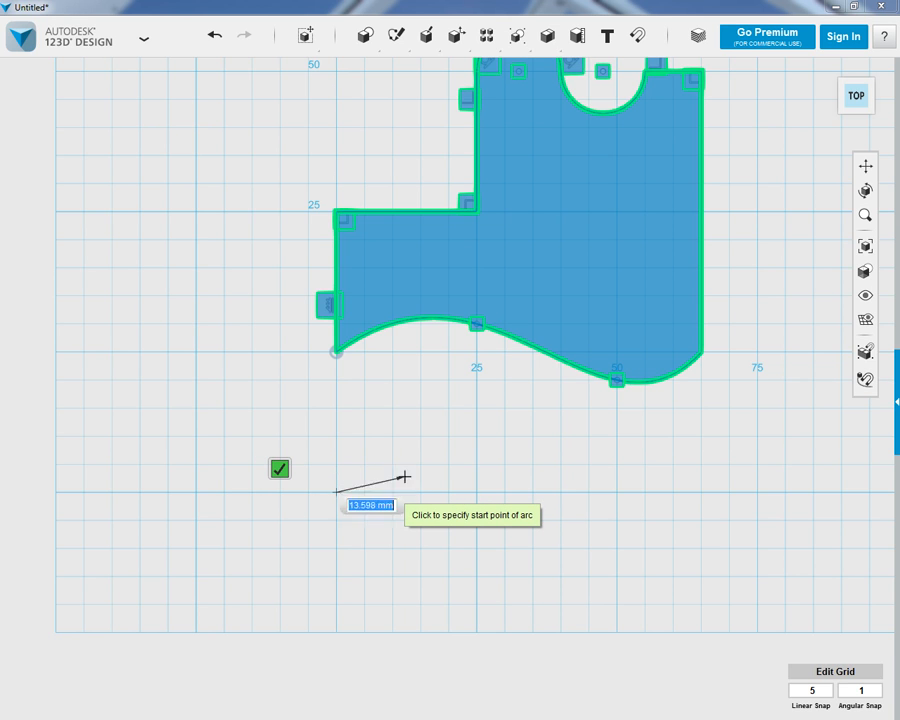
{"action": "left_click", "coordinate": [392, 492]}
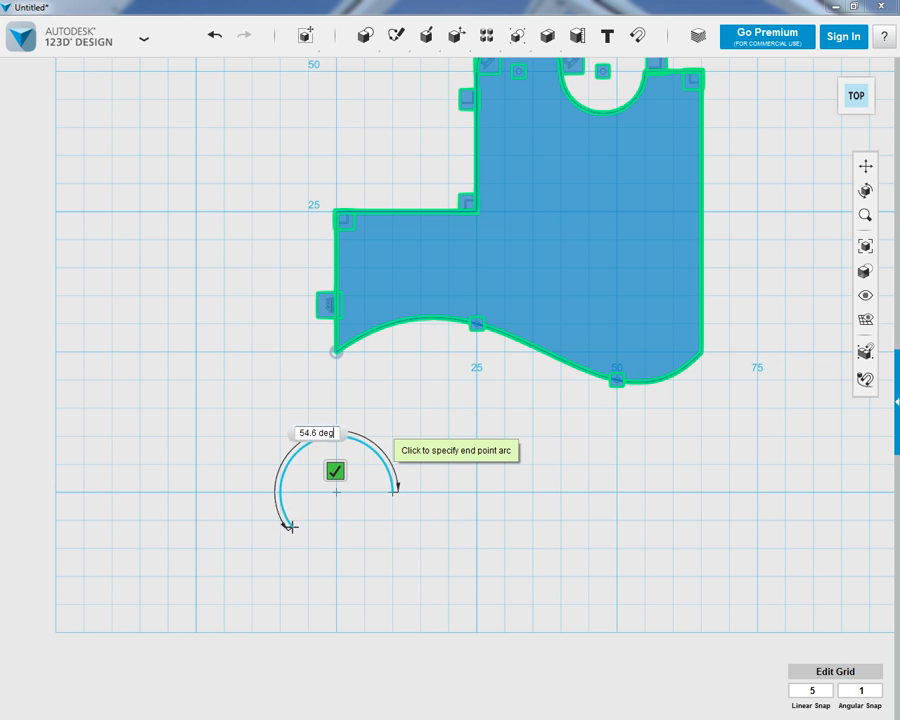
Set the sweep angle of the arc below the profile to 360 degrees.
{"action": "key", "text": "BackSpace"}
{"action": "key", "text": "BackSpace"}
{"action": "key", "text": "BackSpace"}
{"action": "key", "text": "BackSpace"}
{"action": "key", "text": "BackSpace"}
{"action": "key", "text": "BackSpace"}
{"action": "key", "text": "BackSpace"}
{"action": "key", "text": "BackSpace"}
{"action": "type", "text": "3690"}
{"action": "key", "text": "BackSpace"}
{"action": "key", "text": "BackSpace"}
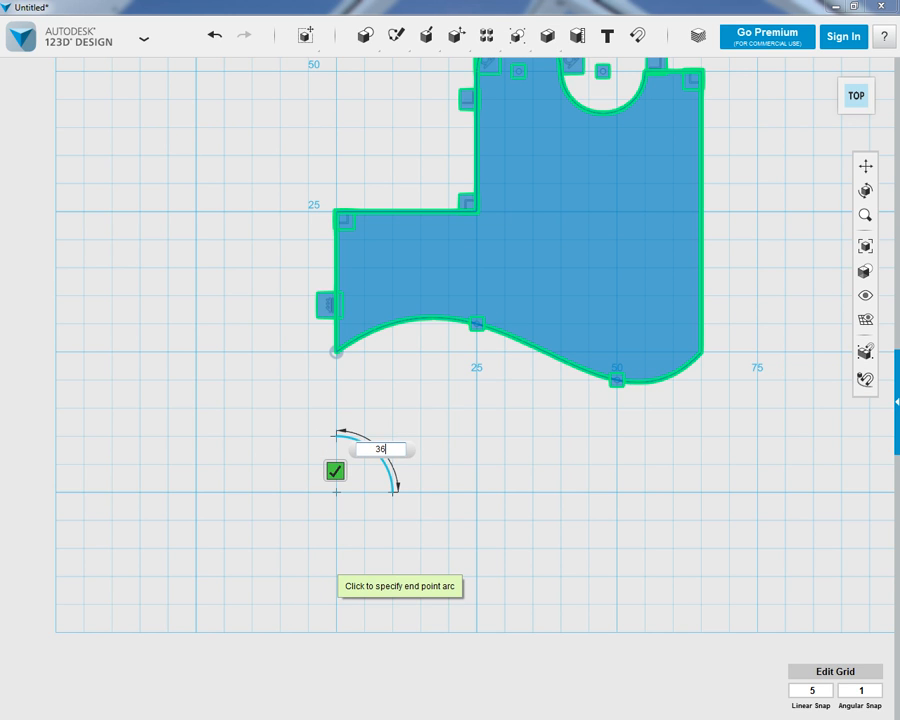
{"action": "type", "text": "0"}
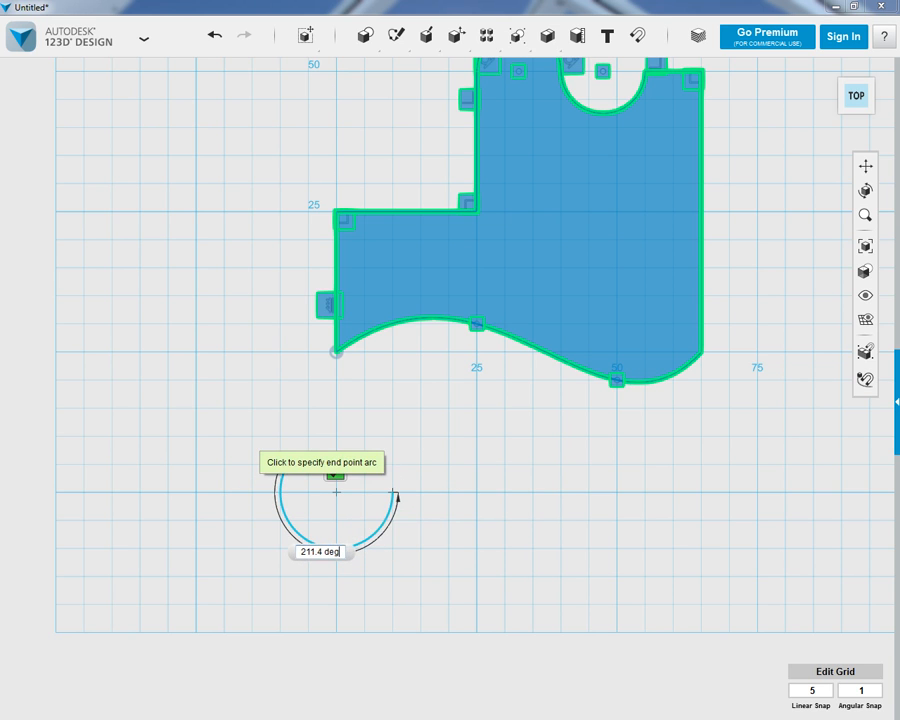
{"action": "key", "text": "BackSpace"}
{"action": "key", "text": "BackSpace"}
{"action": "key", "text": "BackSpace"}
{"action": "key", "text": "BackSpace"}
{"action": "key", "text": "BackSpace"}
{"action": "key", "text": "BackSpace"}
{"action": "key", "text": "BackSpace"}
{"action": "key", "text": "BackSpace"}
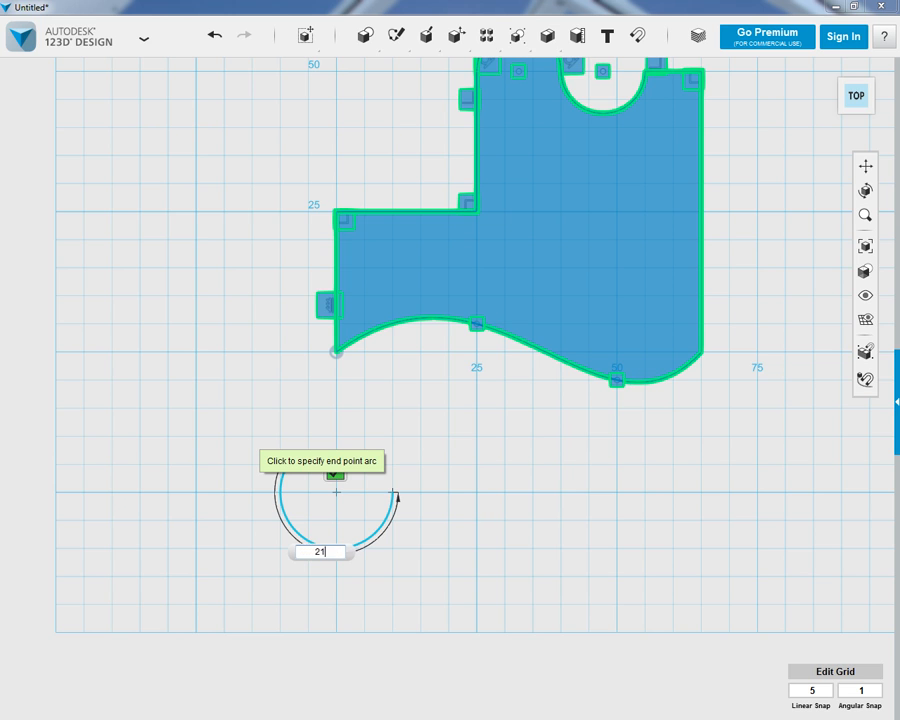
{"action": "key", "text": "Return"}
{"action": "type", "text": "360"}
{"action": "key", "text": "Return"}
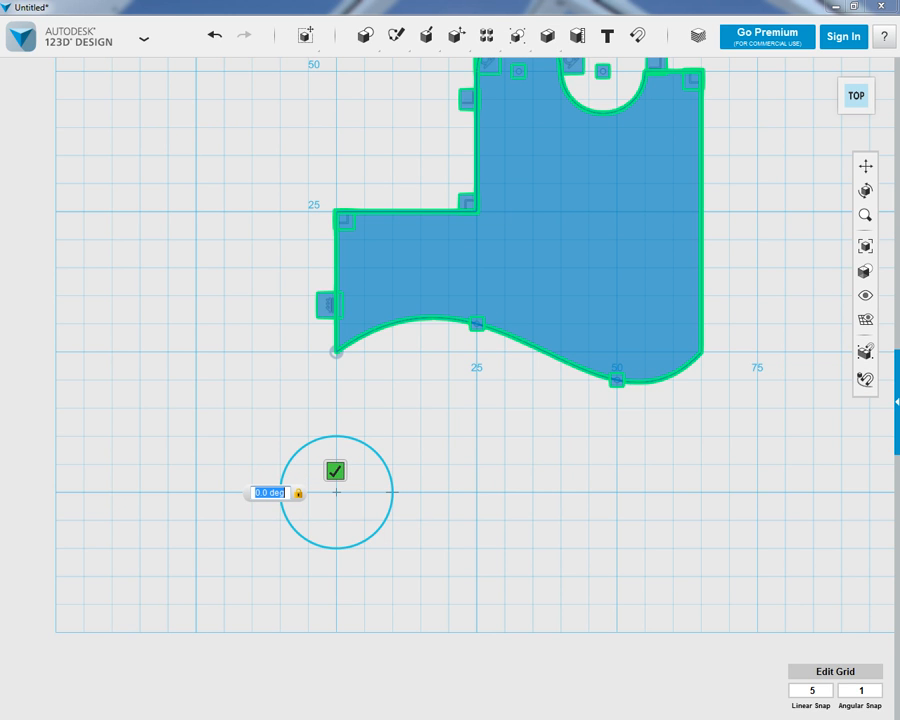
Change the arc's sweep angle to 180 degrees and delete the arc.
{"action": "key", "text": "BackSpace"}
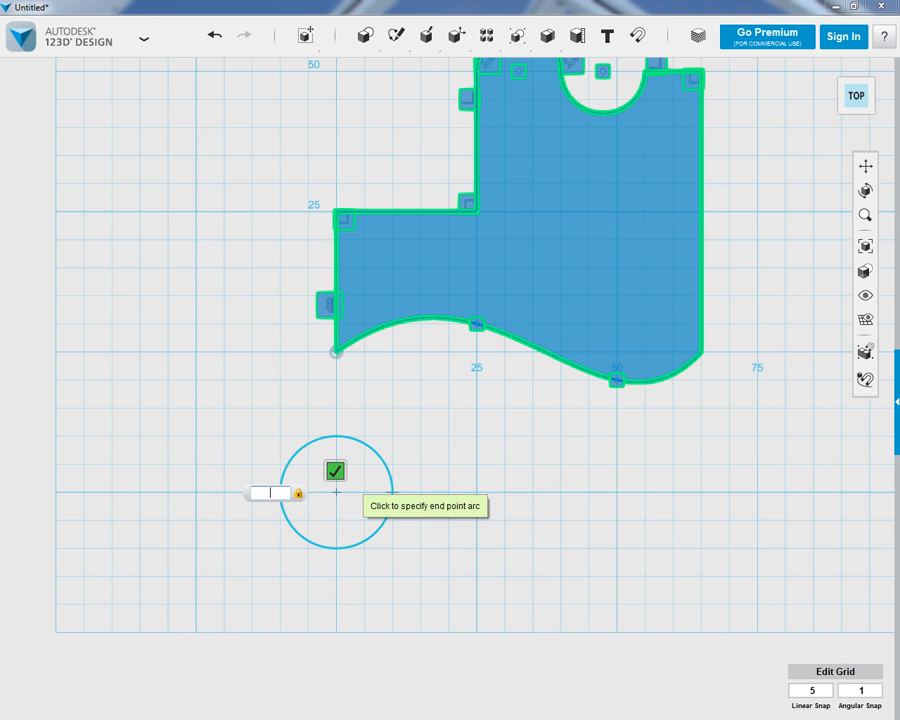
{"action": "type", "text": "180"}
{"action": "key", "text": "Return"}
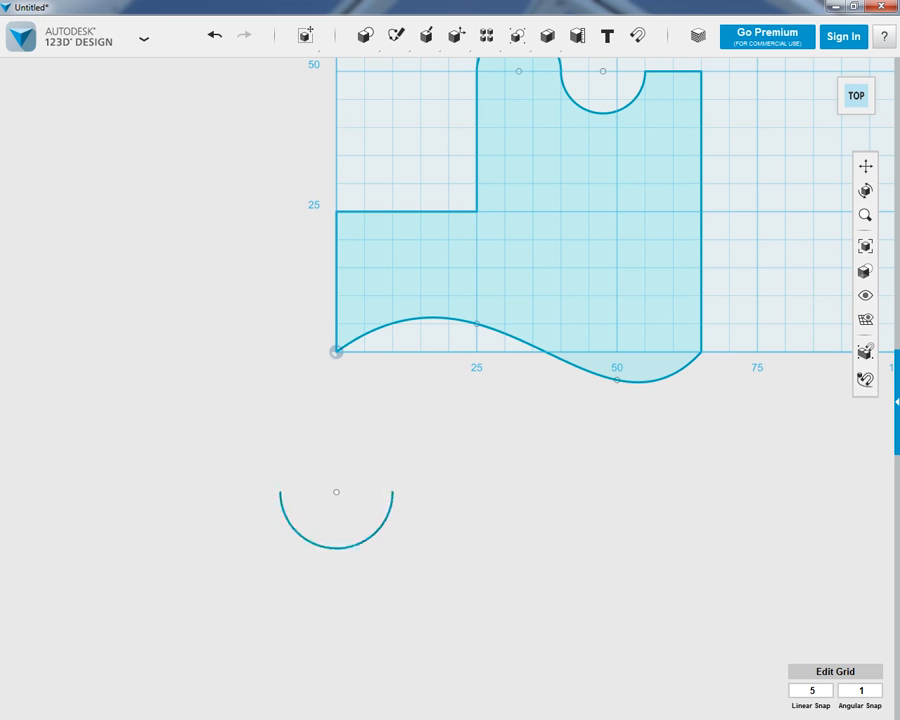
{"action": "left_click", "coordinate": [380, 527]}
{"action": "key", "text": "Delete"}
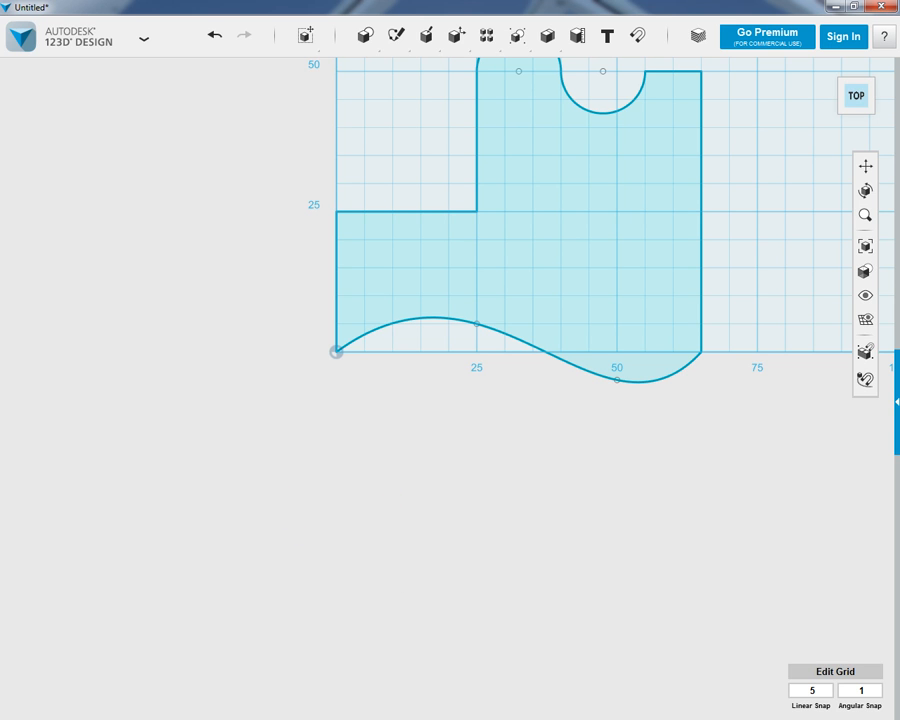
Sketch an open-topped U below the profile with a polyline through (-25, -25), (-25, -50), (5, -50) and (5, -25).
{"action": "scroll", "coordinate": [345, 465], "scroll_direction": "up", "scroll_amount": 2}
{"action": "scroll", "coordinate": [365, 480], "scroll_direction": "down", "scroll_amount": 6}
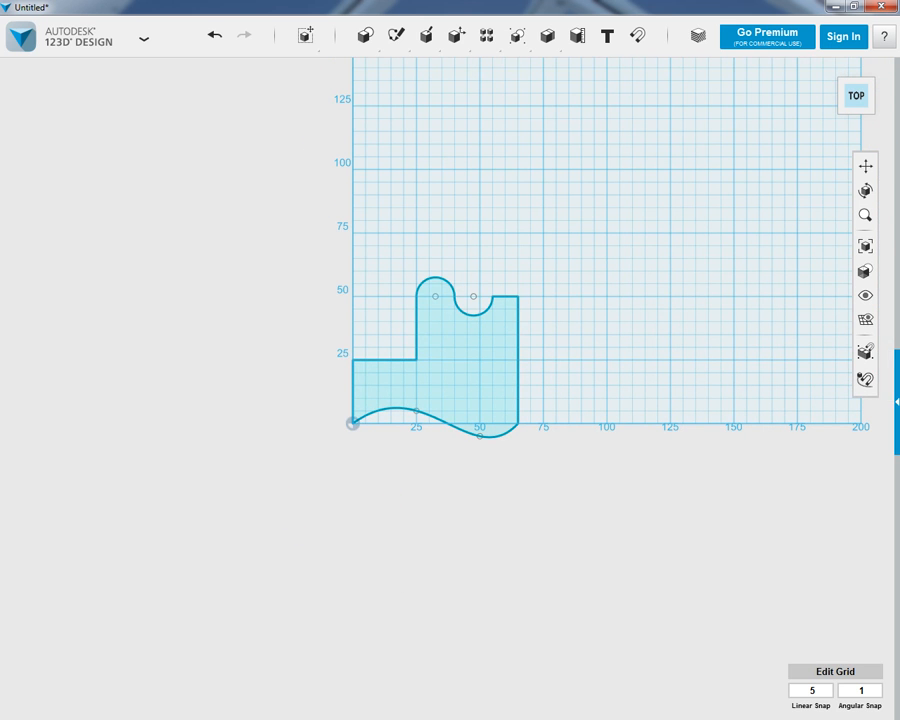
{"action": "mouse_move", "coordinate": [396, 36]}
{"action": "left_click", "coordinate": [514, 69]}
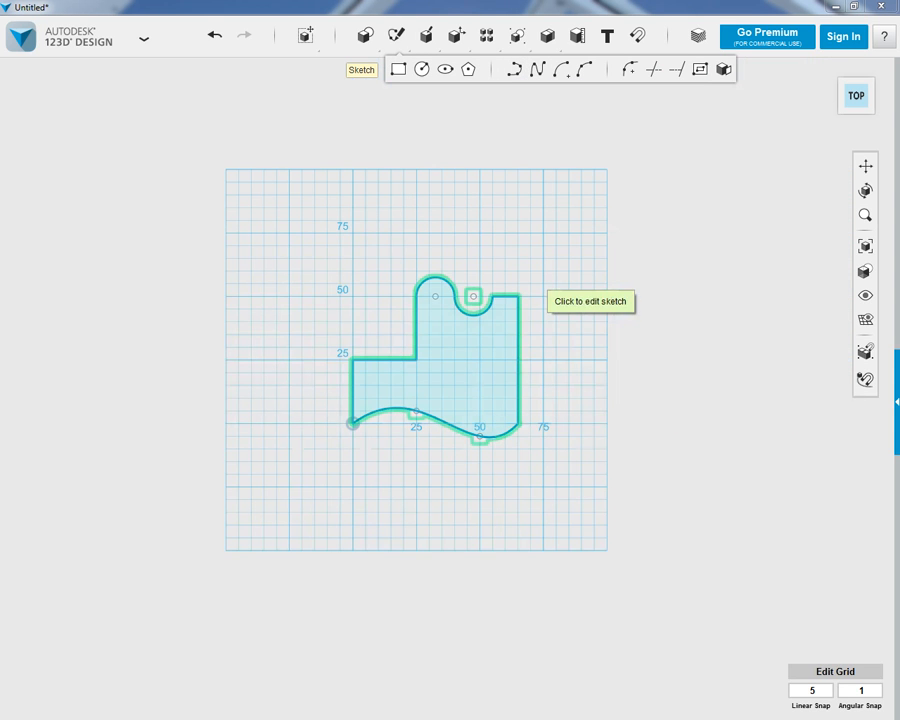
{"action": "left_click", "coordinate": [516, 316]}
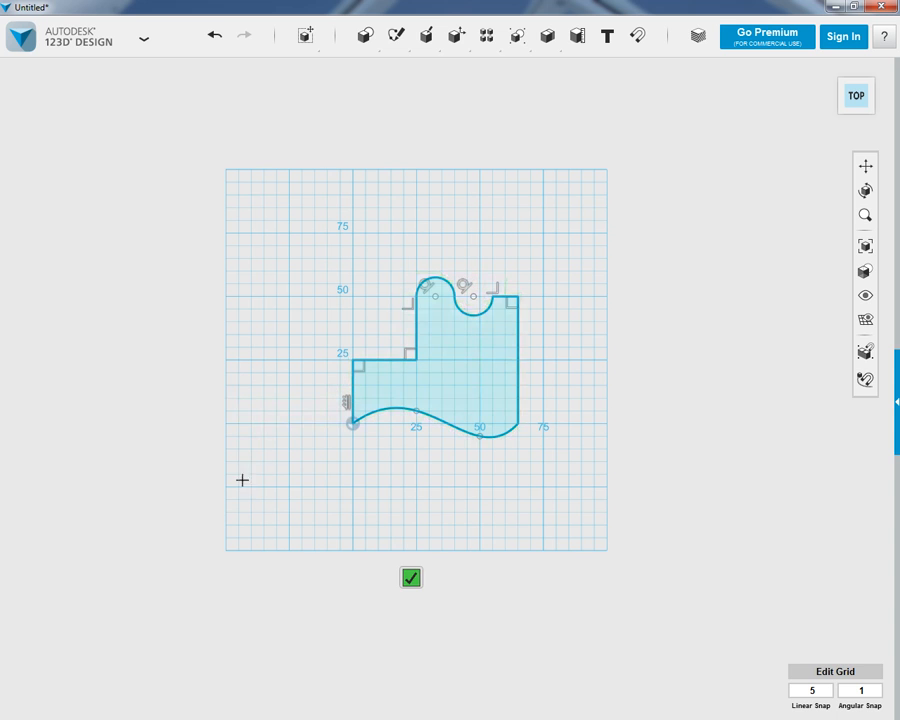
{"action": "left_click", "coordinate": [288, 487]}
{"action": "left_click", "coordinate": [288, 549]}
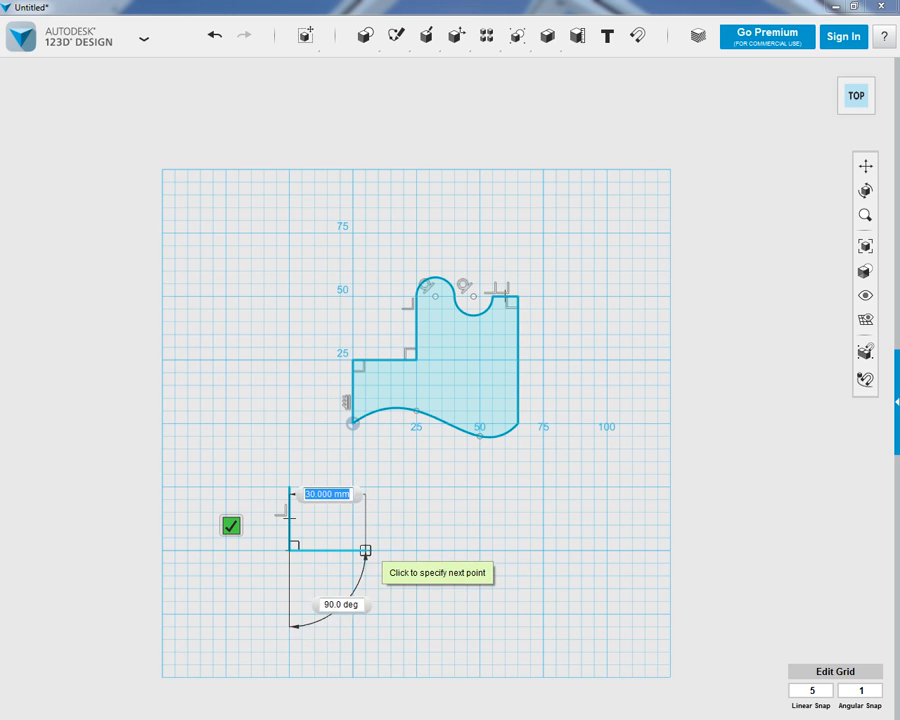
{"action": "left_click", "coordinate": [365, 549]}
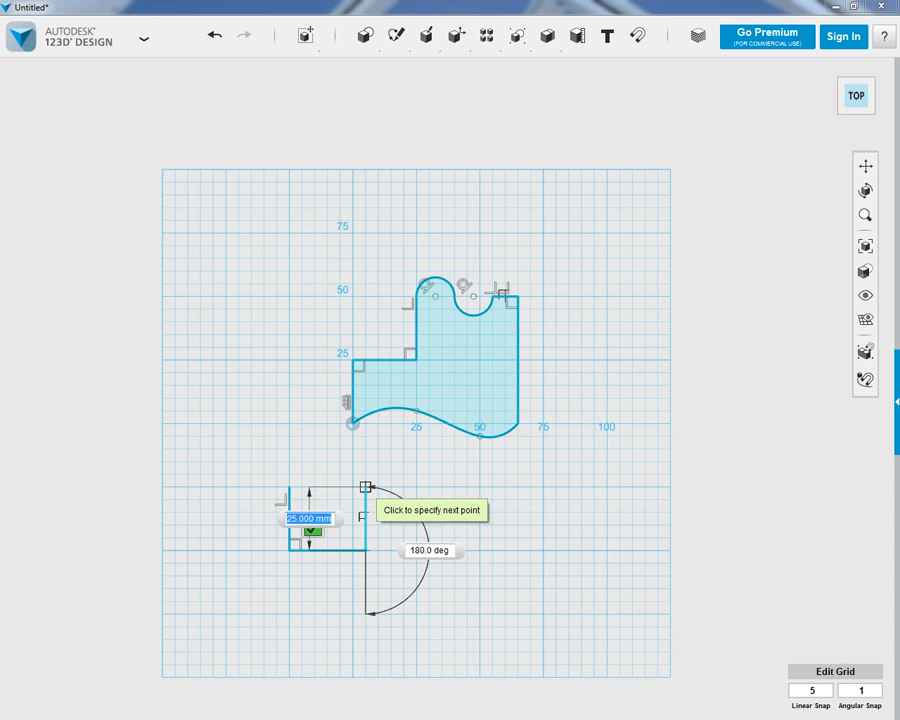
{"action": "left_click", "coordinate": [365, 487]}
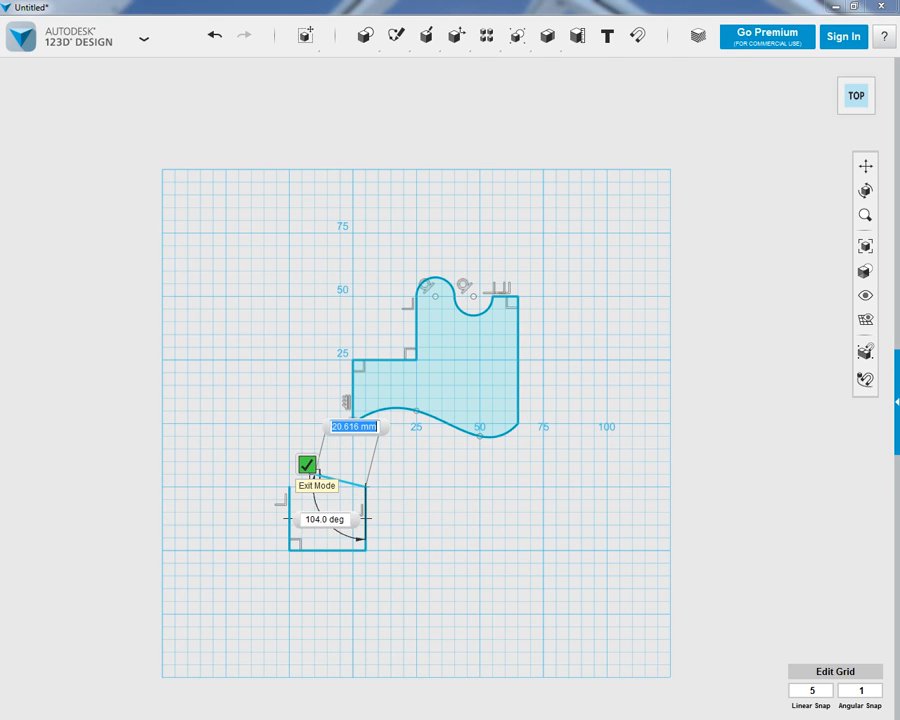
{"action": "left_click", "coordinate": [309, 465]}
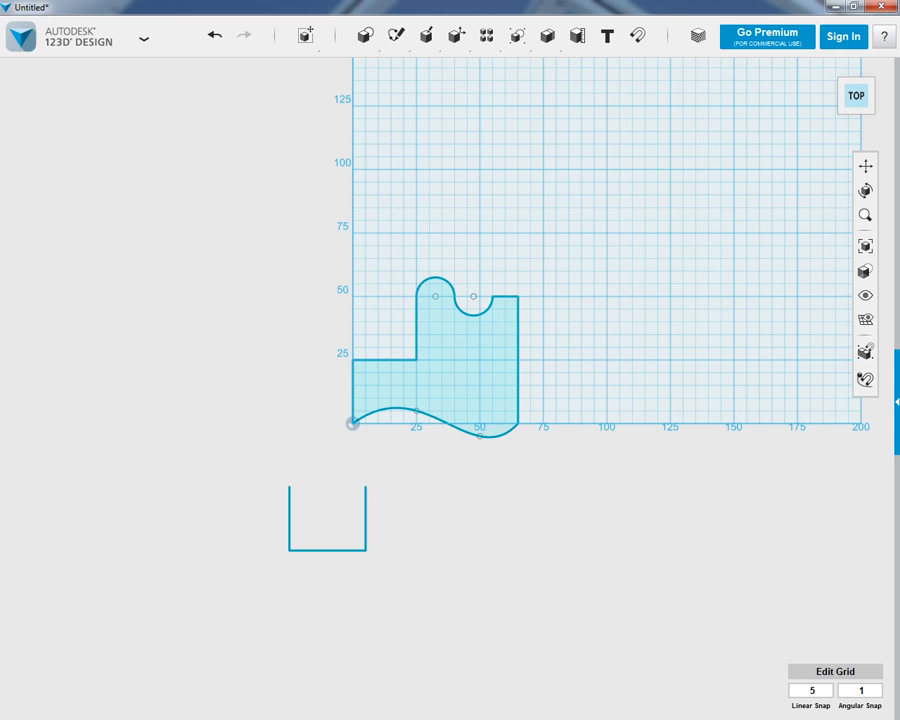
Draw a second U through (50, -25), (50, -50), (80, -50) and (80, -25), closing its top with a polyline tangent arc.
{"action": "mouse_move", "coordinate": [397, 36]}
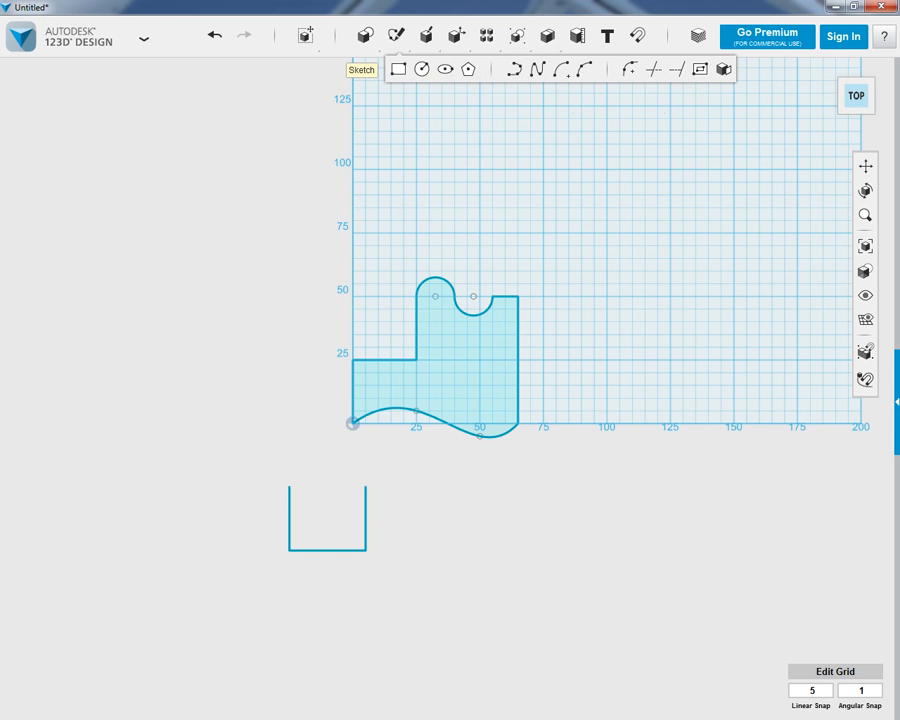
{"action": "left_click", "coordinate": [514, 69]}
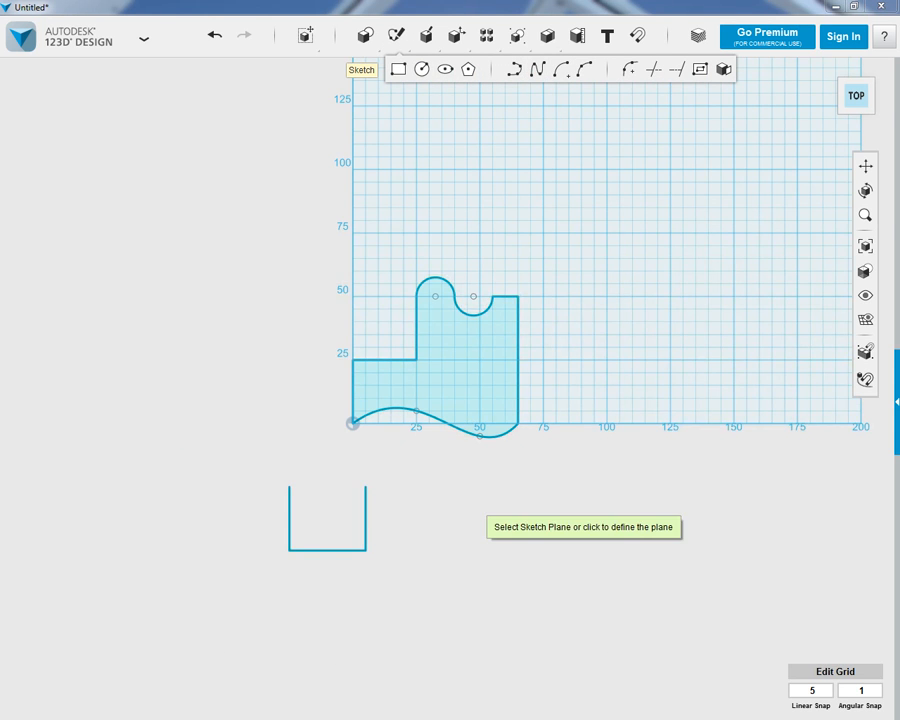
{"action": "left_click", "coordinate": [378, 550]}
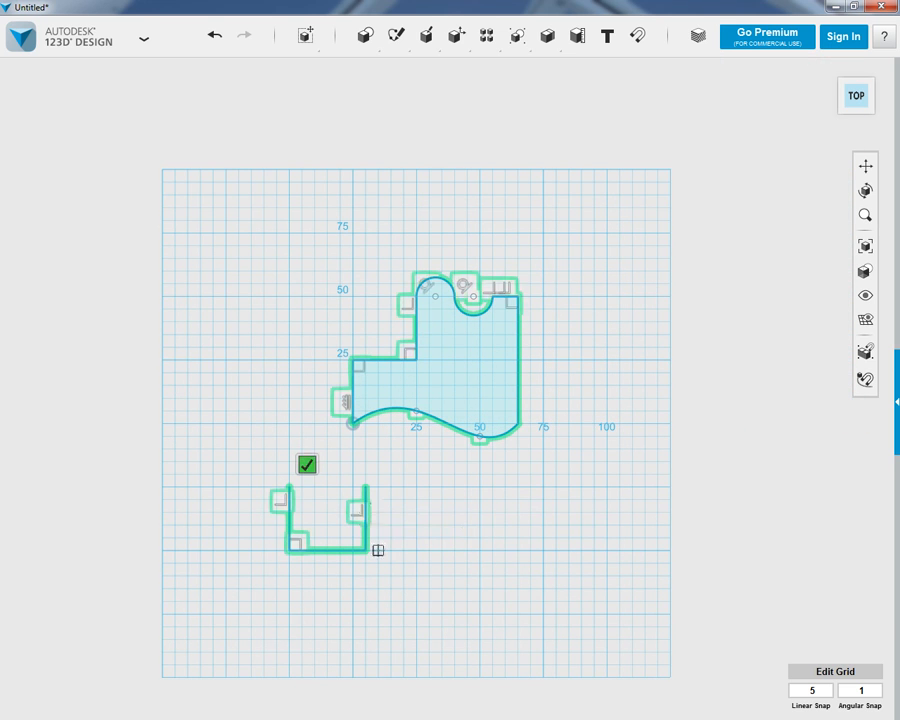
{"action": "left_click", "coordinate": [479, 487]}
{"action": "left_click", "coordinate": [480, 550]}
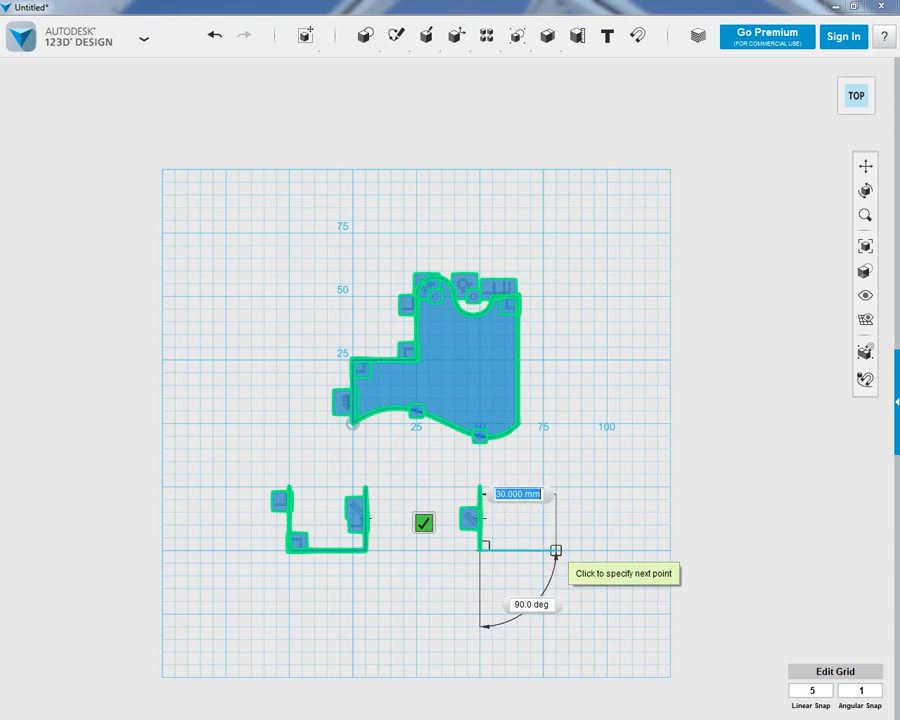
{"action": "left_click", "coordinate": [555, 550]}
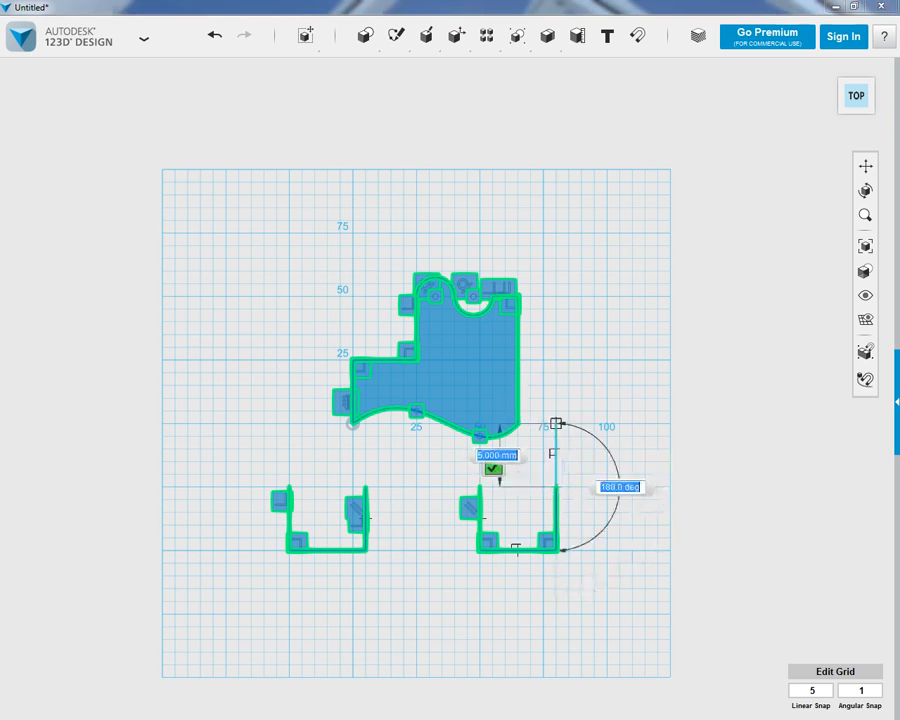
{"action": "left_click", "coordinate": [556, 487]}
{"action": "mouse_move", "coordinate": [556, 487]}
{"action": "left_mouse_down"}
{"action": "mouse_move", "coordinate": [530, 461]}
{"action": "mouse_move", "coordinate": [480, 487]}
{"action": "left_mouse_up"}
{"action": "left_click", "coordinate": [499, 463]}
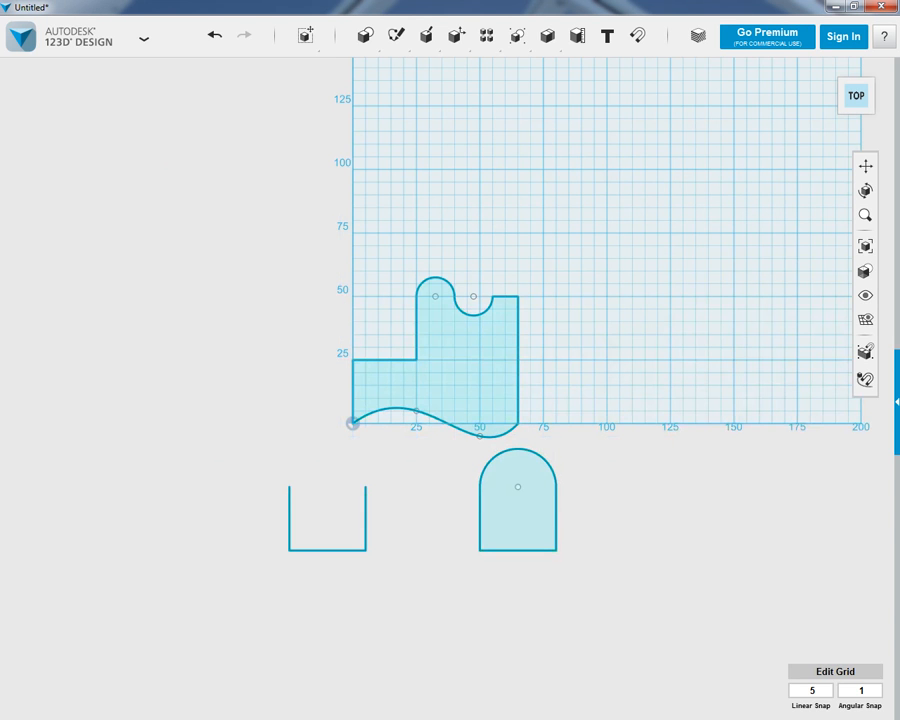
Close the first U with a center-point arc centred at (-10, -25), running over the top from (5, -25) to (-25, -25).
{"action": "mouse_move", "coordinate": [396, 35]}
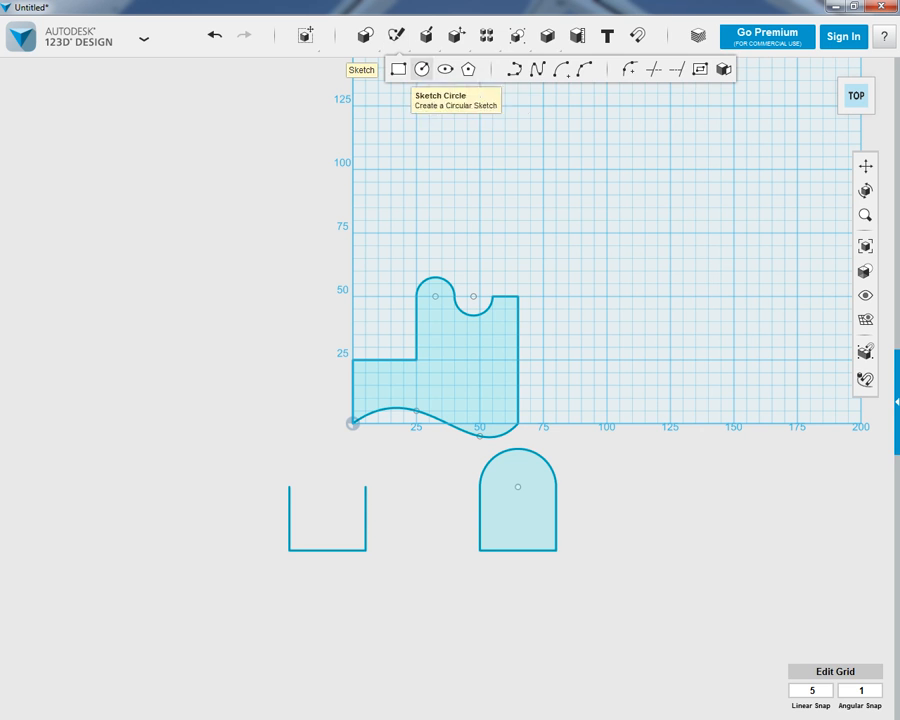
{"action": "left_click", "coordinate": [561, 69]}
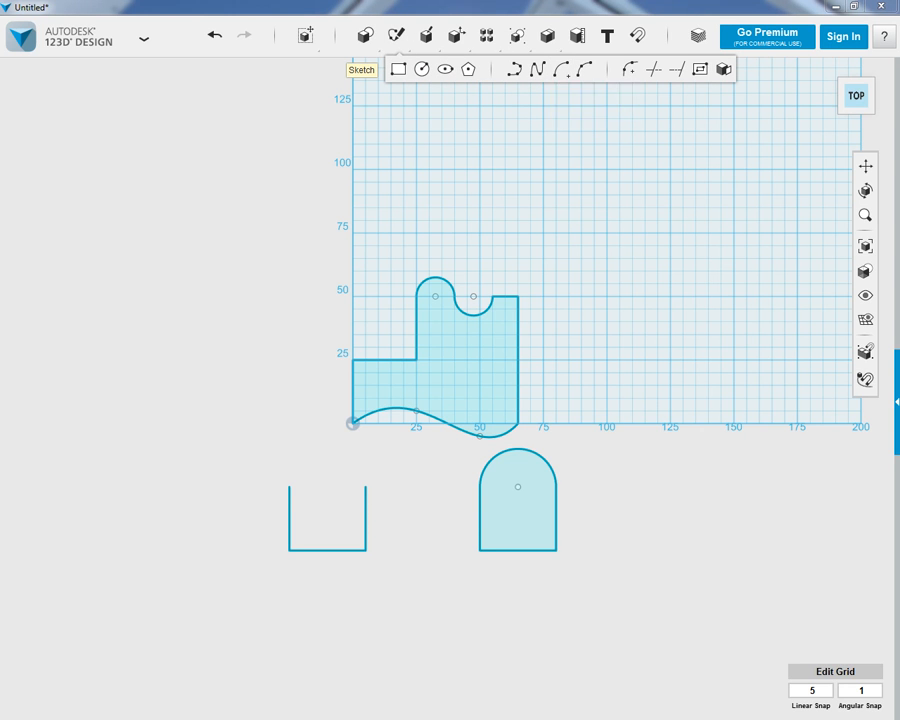
{"action": "scroll", "coordinate": [344, 500], "scroll_direction": "down", "scroll_amount": 1}
{"action": "scroll", "coordinate": [292, 550], "scroll_direction": "up", "scroll_amount": 4}
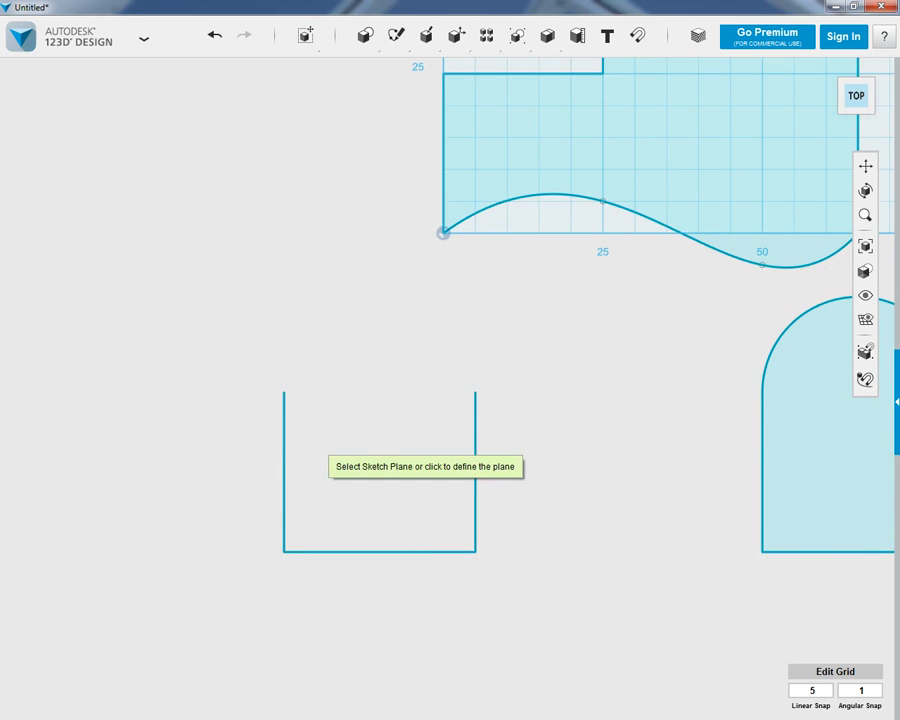
{"action": "left_click", "coordinate": [284, 478]}
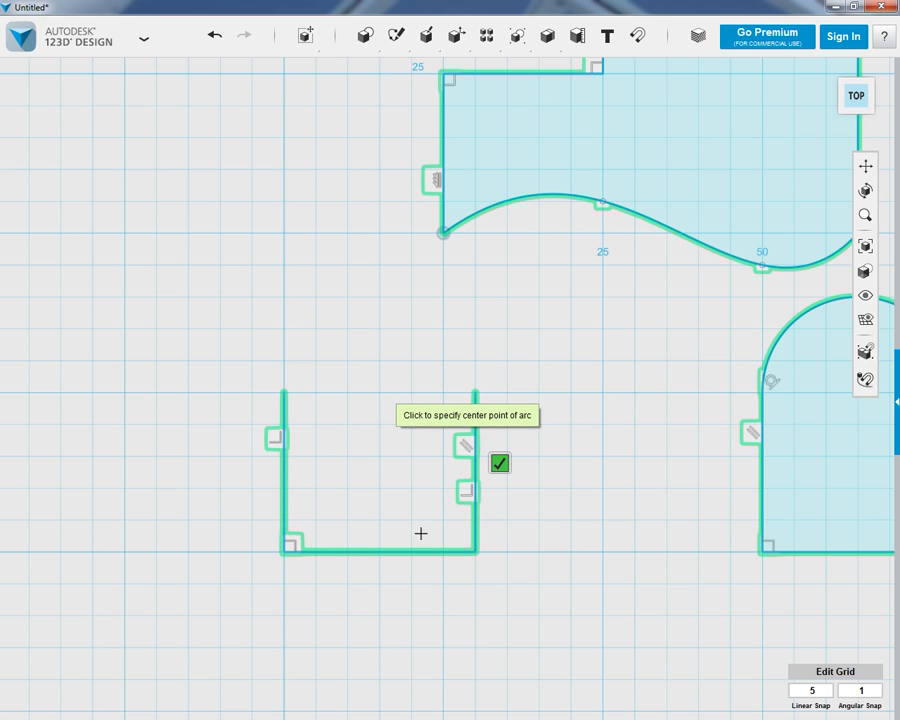
{"action": "left_click", "coordinate": [379, 391]}
{"action": "left_click", "coordinate": [475, 392]}
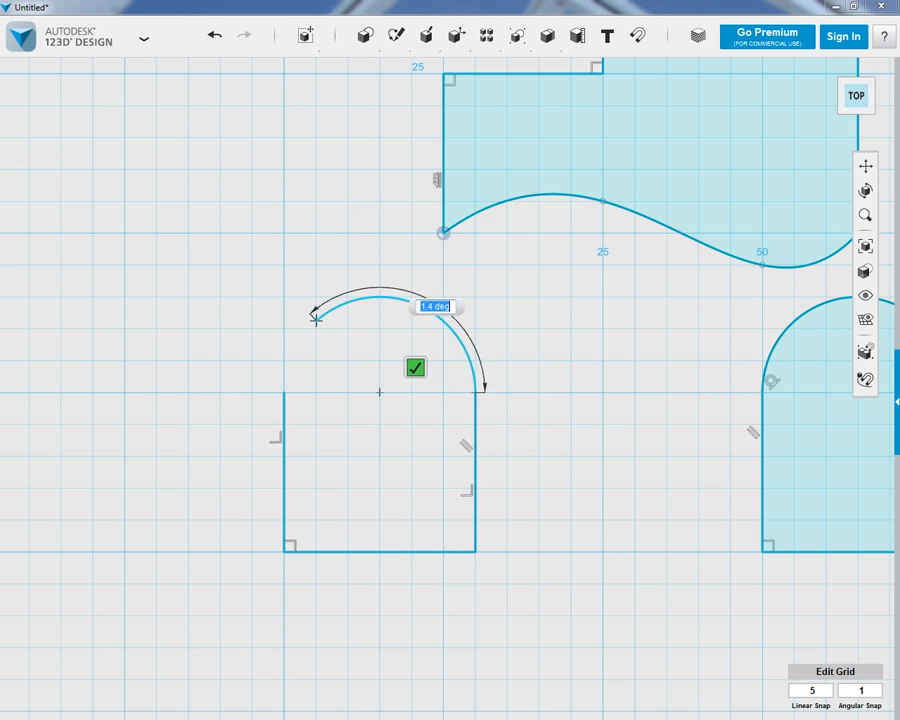
{"action": "left_click", "coordinate": [284, 392]}
{"action": "left_click", "coordinate": [229, 376]}
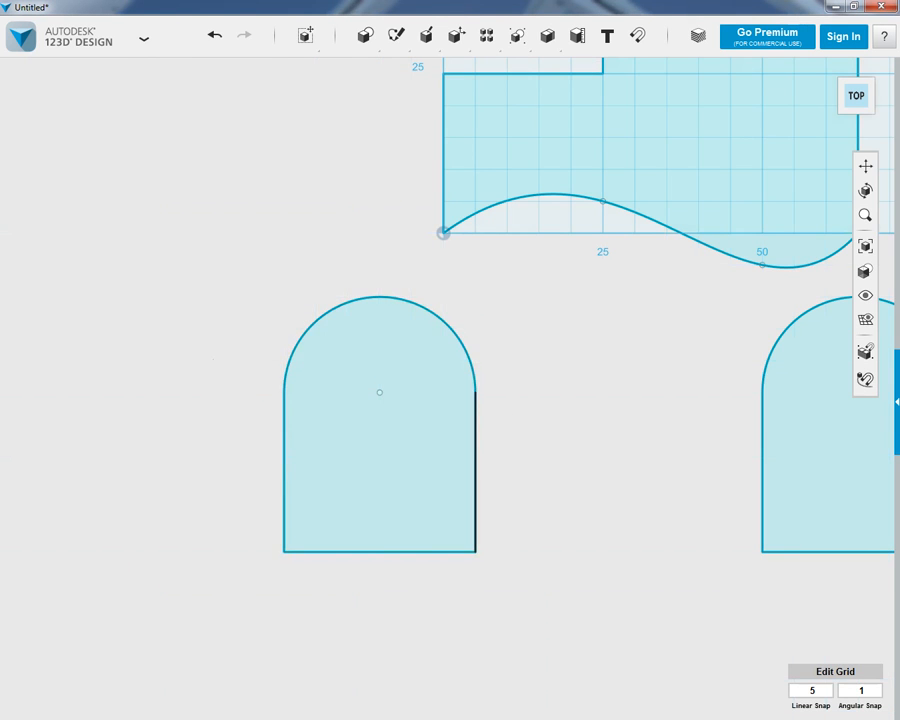
Sketch an inverted U beside the first arched shape with a polyline through (-75, -50), (-75, -25), (-50, -25) and (-50, -50).
{"action": "mouse_move", "coordinate": [396, 38]}
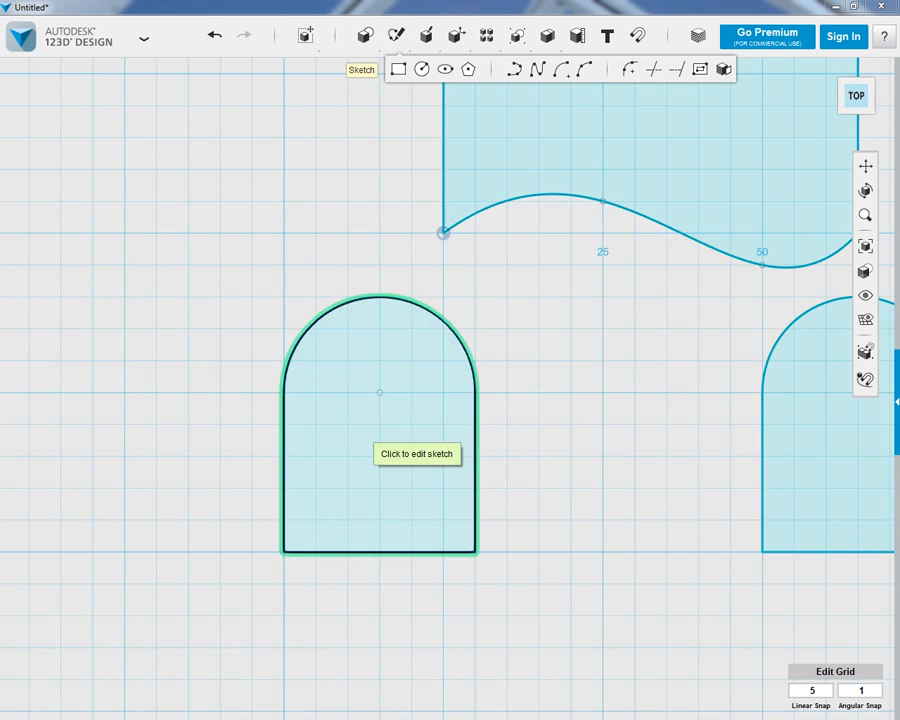
{"action": "left_click", "coordinate": [456, 551]}
{"action": "scroll", "coordinate": [765, 401], "scroll_direction": "up", "scroll_amount": 2}
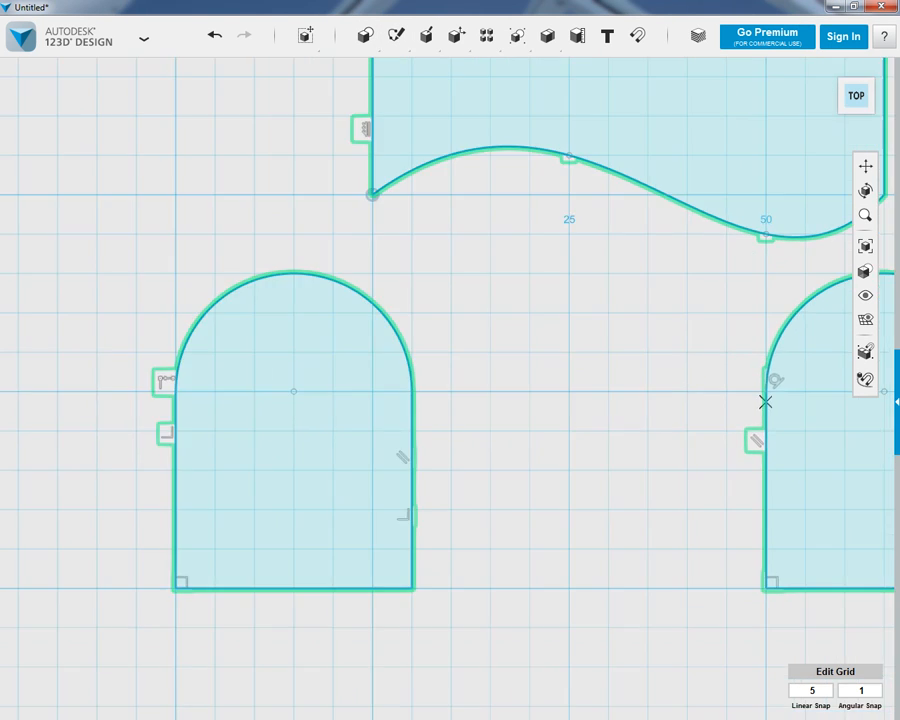
{"action": "scroll", "coordinate": [580, 459], "scroll_direction": "down", "scroll_amount": 4}
{"action": "scroll", "coordinate": [156, 464], "scroll_direction": "up", "scroll_amount": 2}
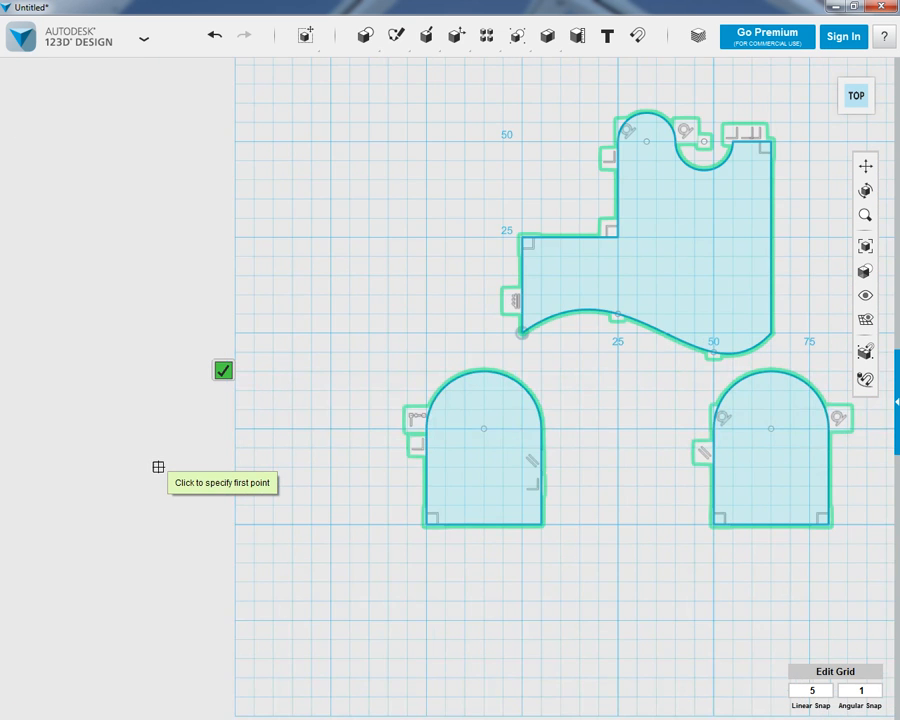
{"action": "left_click", "coordinate": [252, 539]}
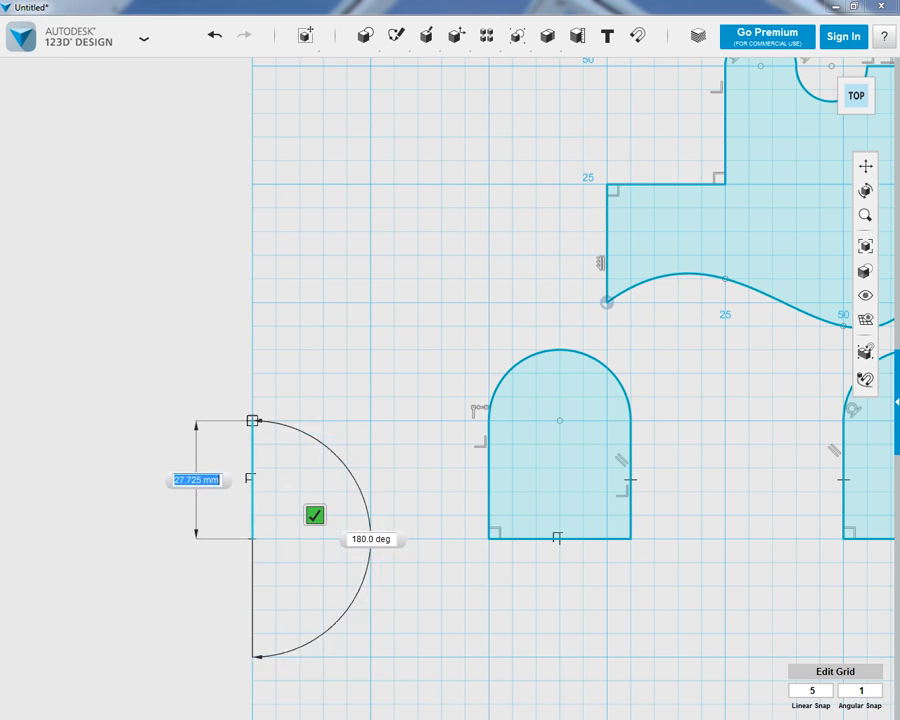
{"action": "left_click", "coordinate": [252, 421]}
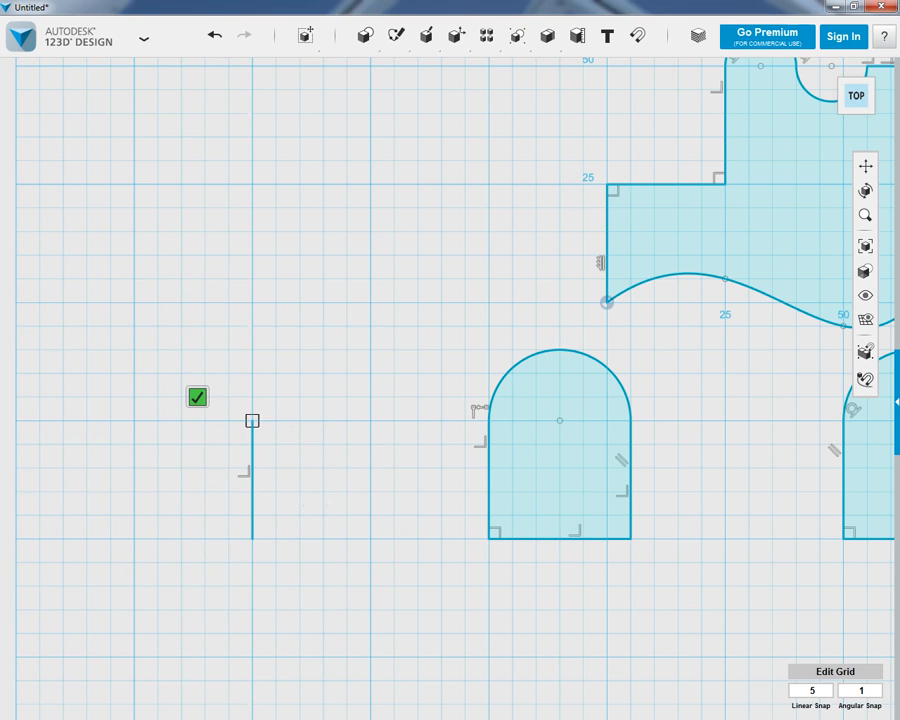
{"action": "left_click", "coordinate": [370, 421]}
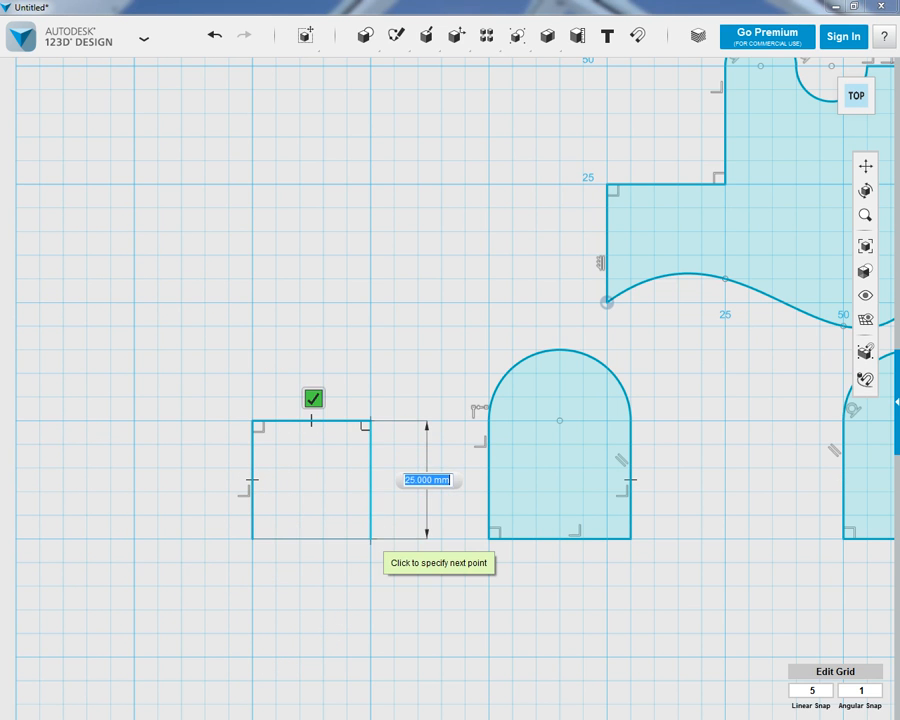
{"action": "left_click", "coordinate": [370, 538]}
{"action": "left_click", "coordinate": [314, 517]}
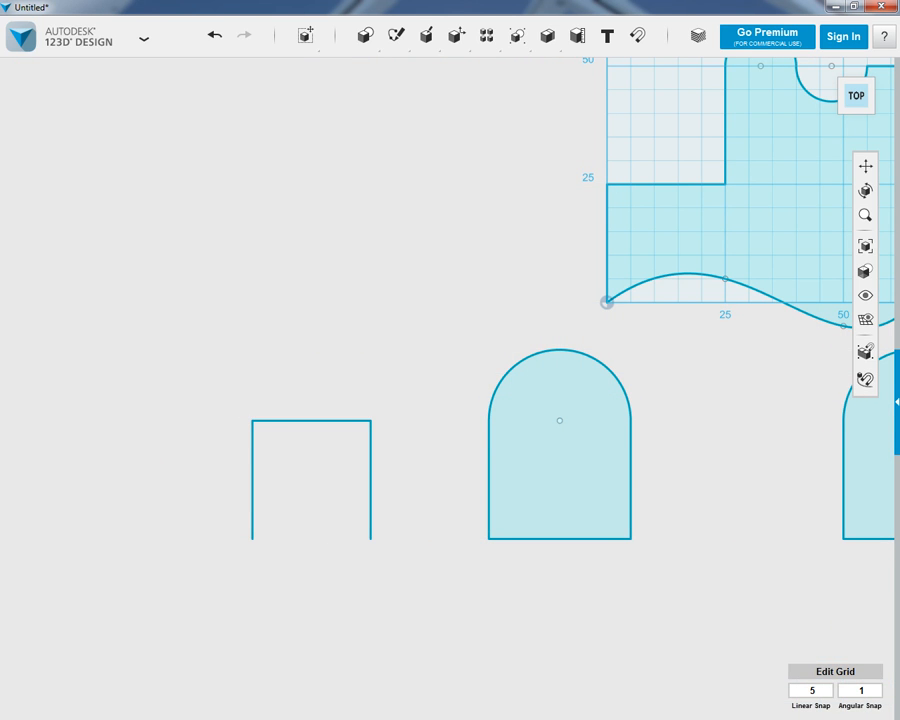
Start a center-point arc in the same sketch, placing its centre midway between the inverted U's open ends, at about (-62.5, -50).
{"action": "mouse_move", "coordinate": [396, 36]}
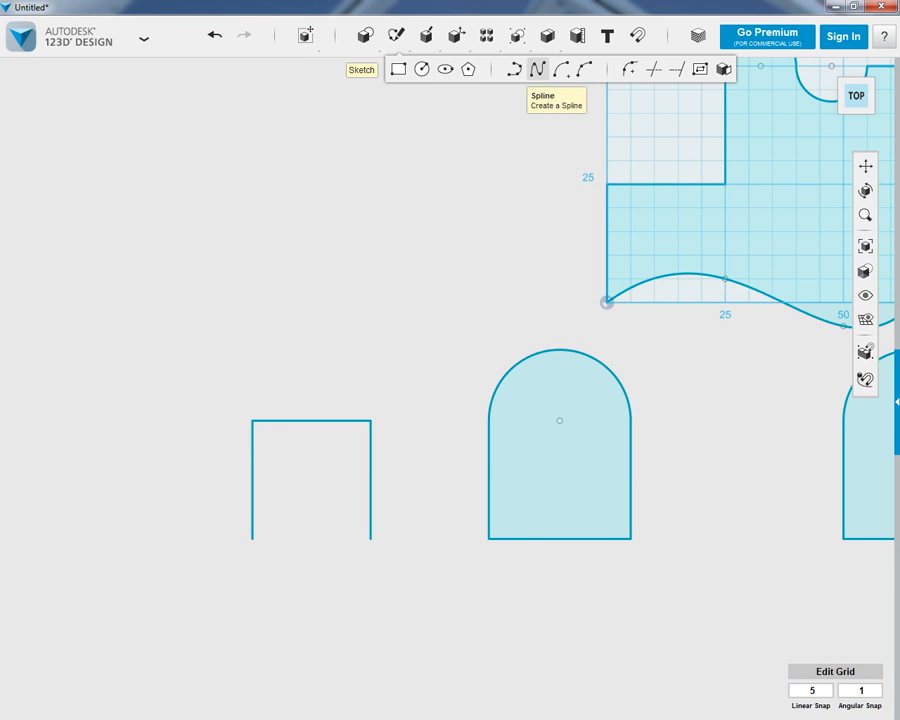
{"action": "left_click", "coordinate": [562, 69]}
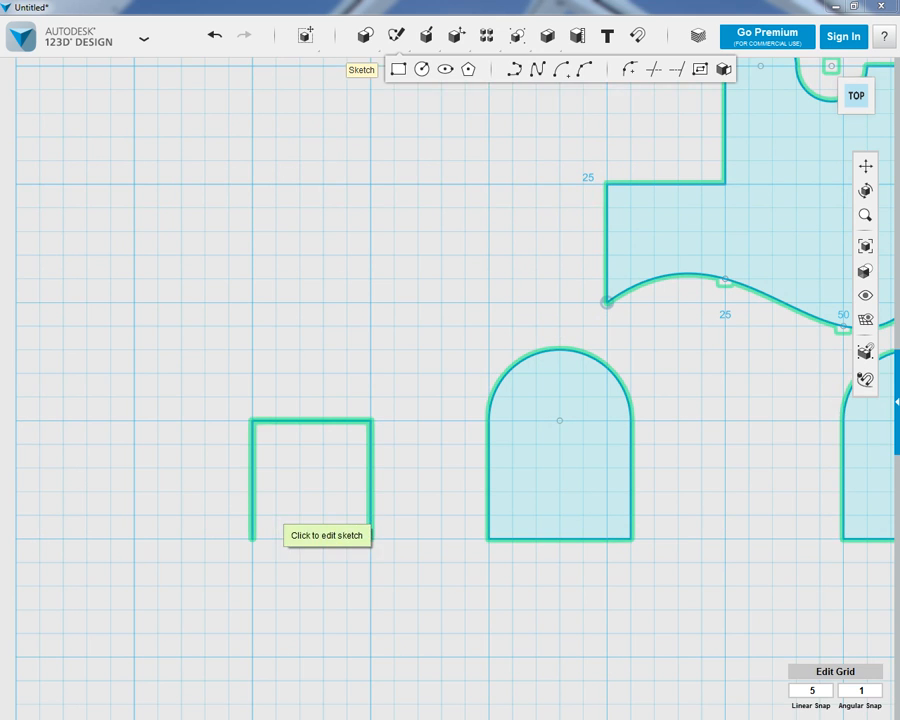
{"action": "left_click", "coordinate": [273, 499]}
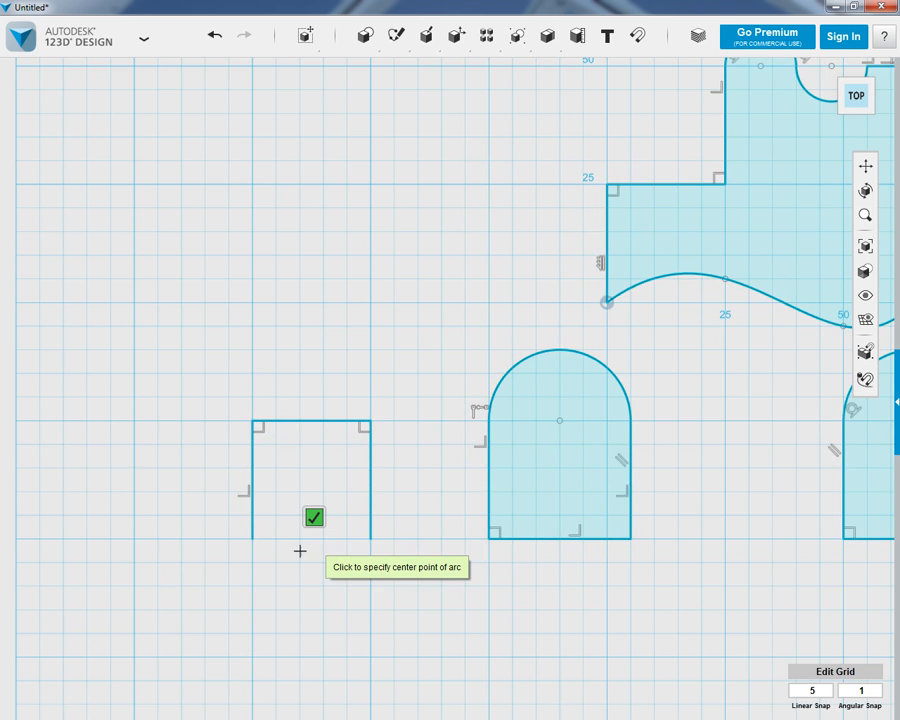
{"action": "scroll", "coordinate": [310, 563], "scroll_direction": "up", "scroll_amount": 4}
{"action": "scroll", "coordinate": [318, 565], "scroll_direction": "up", "scroll_amount": 2}
{"action": "scroll", "coordinate": [315, 462], "scroll_direction": "up", "scroll_amount": 1}
{"action": "scroll", "coordinate": [316, 463], "scroll_direction": "up", "scroll_amount": 2}
{"action": "scroll", "coordinate": [316, 464], "scroll_direction": "down", "scroll_amount": 1}
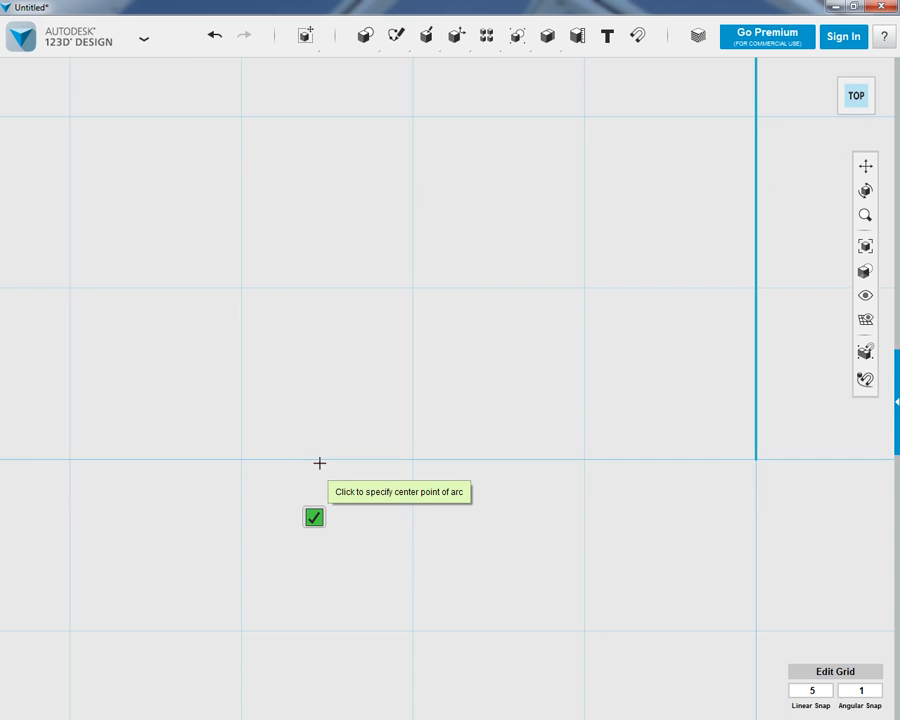
{"action": "scroll", "coordinate": [326, 460], "scroll_direction": "down", "scroll_amount": 1}
{"action": "scroll", "coordinate": [328, 459], "scroll_direction": "up", "scroll_amount": 5}
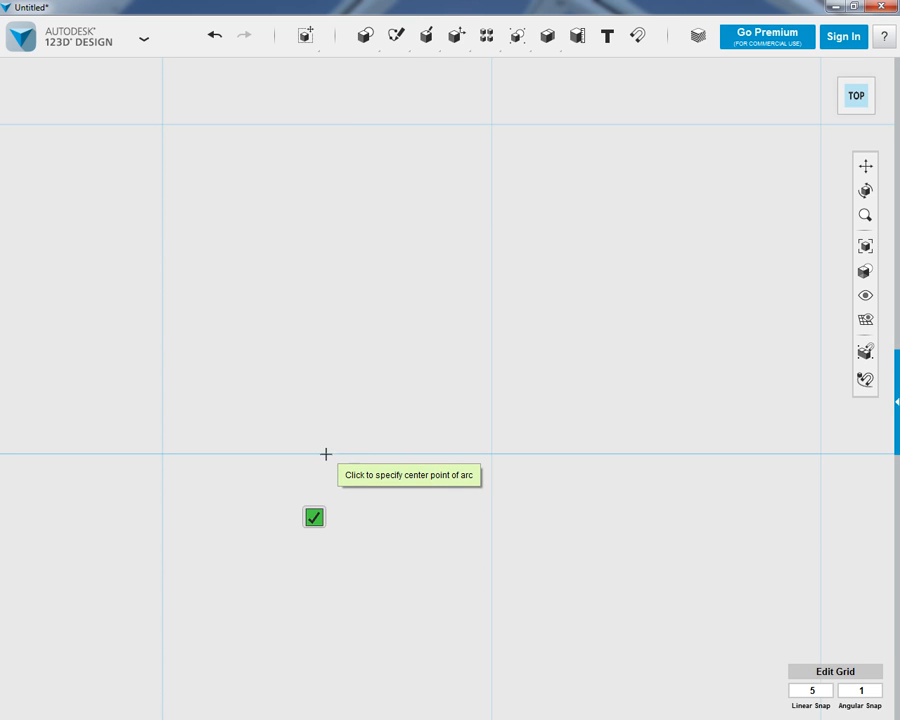
{"action": "left_click", "coordinate": [326, 453]}
Draw the arc below the inverted U from its end at (-50, -50) to its end at (-75, -50), and finish the sketch.
{"action": "scroll", "coordinate": [300, 490], "scroll_direction": "down", "scroll_amount": 5}
{"action": "scroll", "coordinate": [316, 490], "scroll_direction": "down", "scroll_amount": 2}
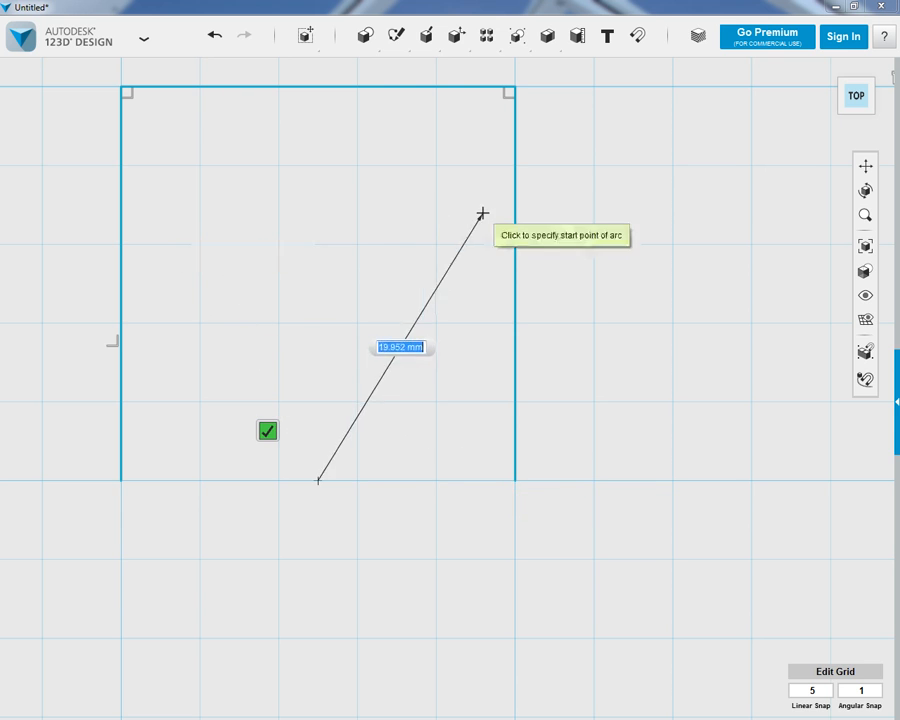
{"action": "left_click", "coordinate": [514, 480]}
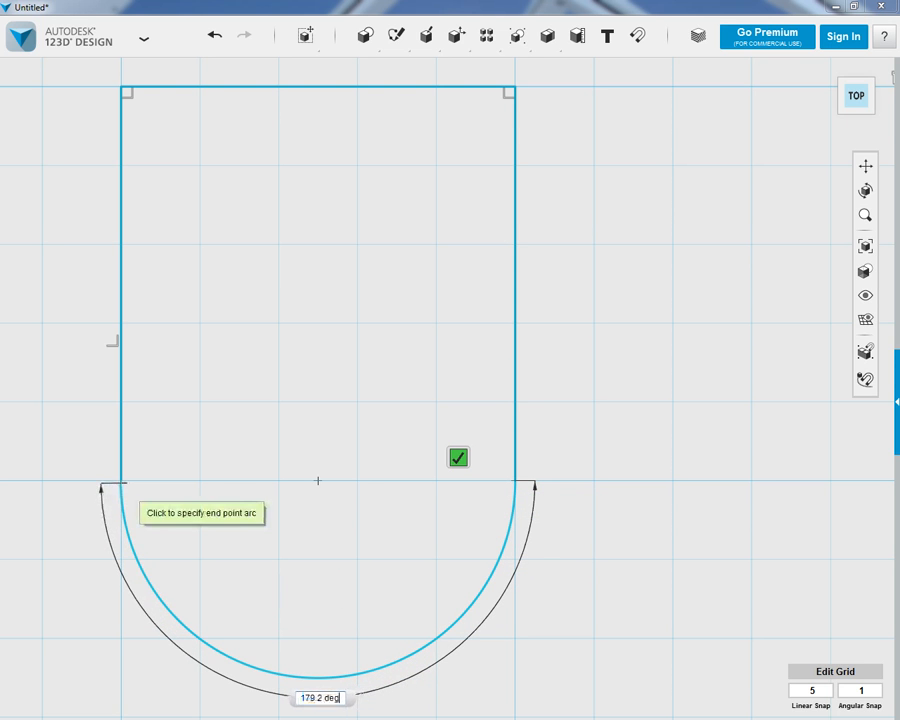
{"action": "left_click", "coordinate": [120, 480]}
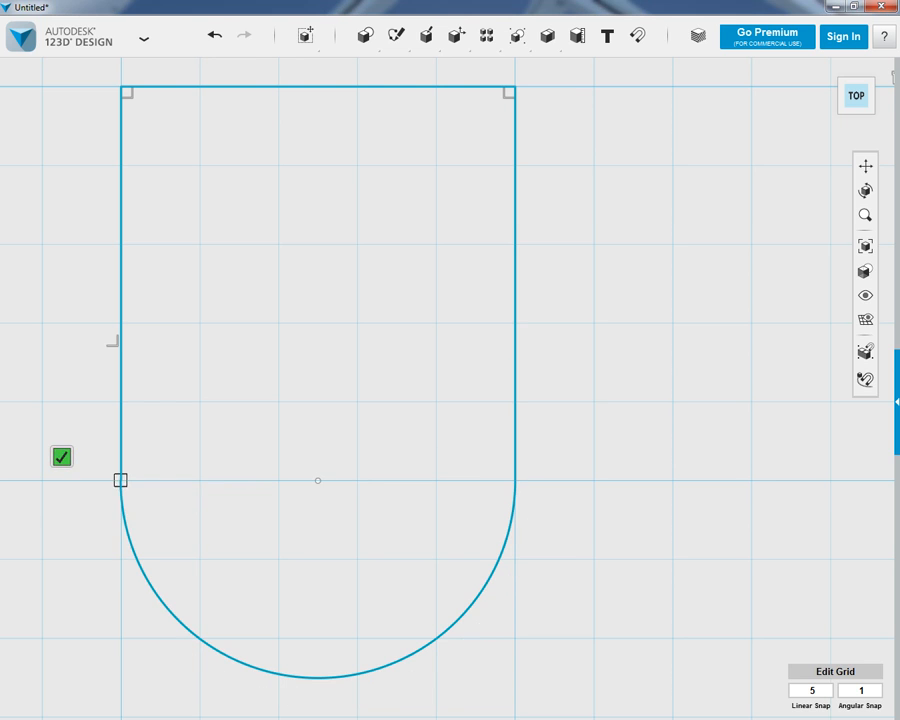
{"action": "left_click", "coordinate": [61, 457]}
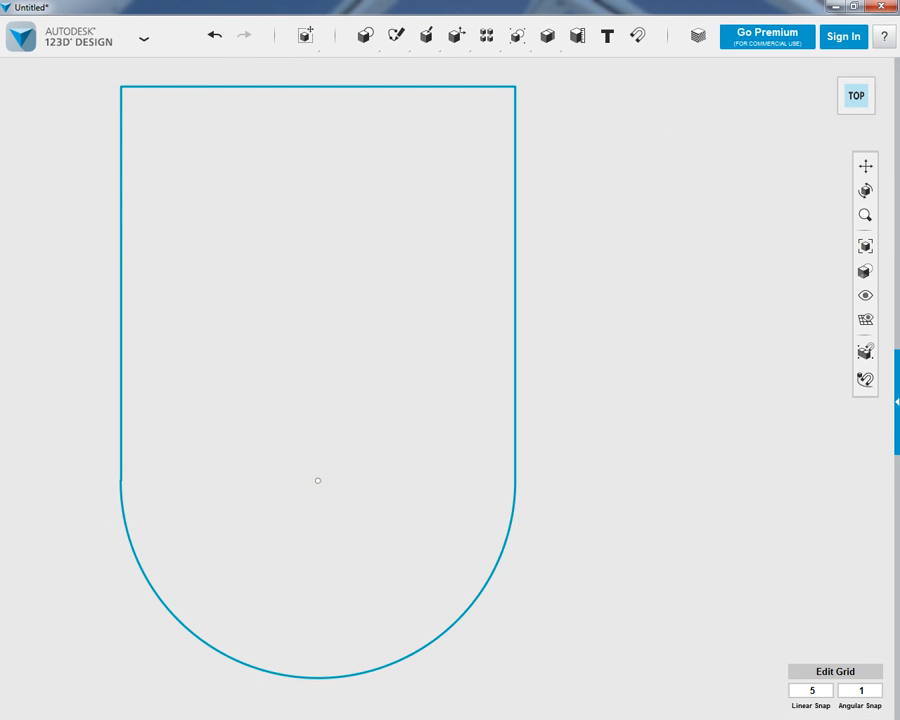
Examine both joints between the arc and the straight sides of the inverted U for gaps or offsets.
{"action": "scroll", "coordinate": [512, 478], "scroll_direction": "up", "scroll_amount": 10}
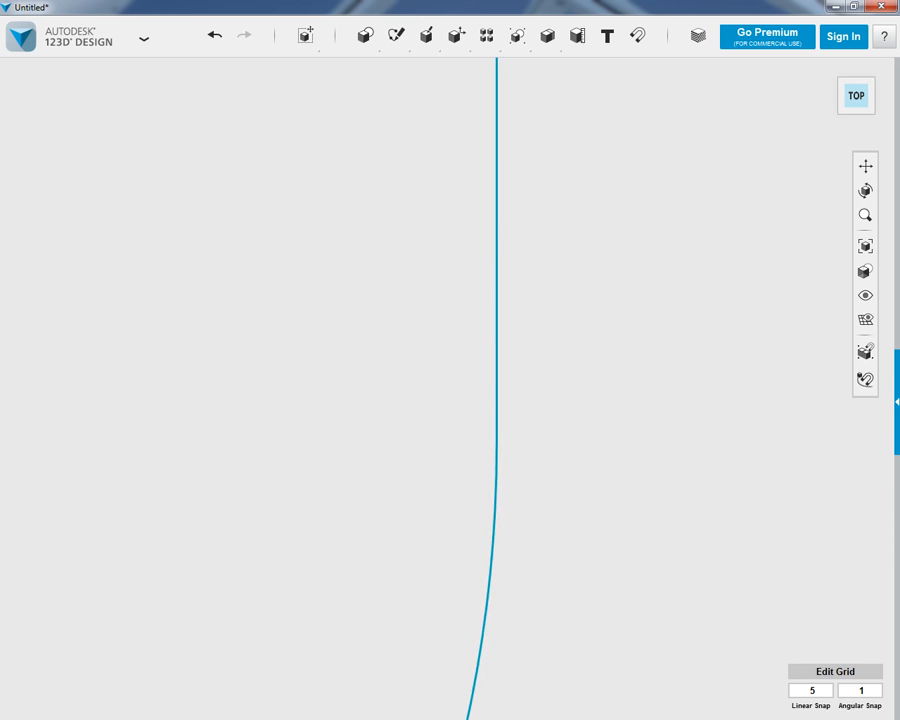
{"action": "scroll", "coordinate": [498, 462], "scroll_direction": "down", "scroll_amount": 10}
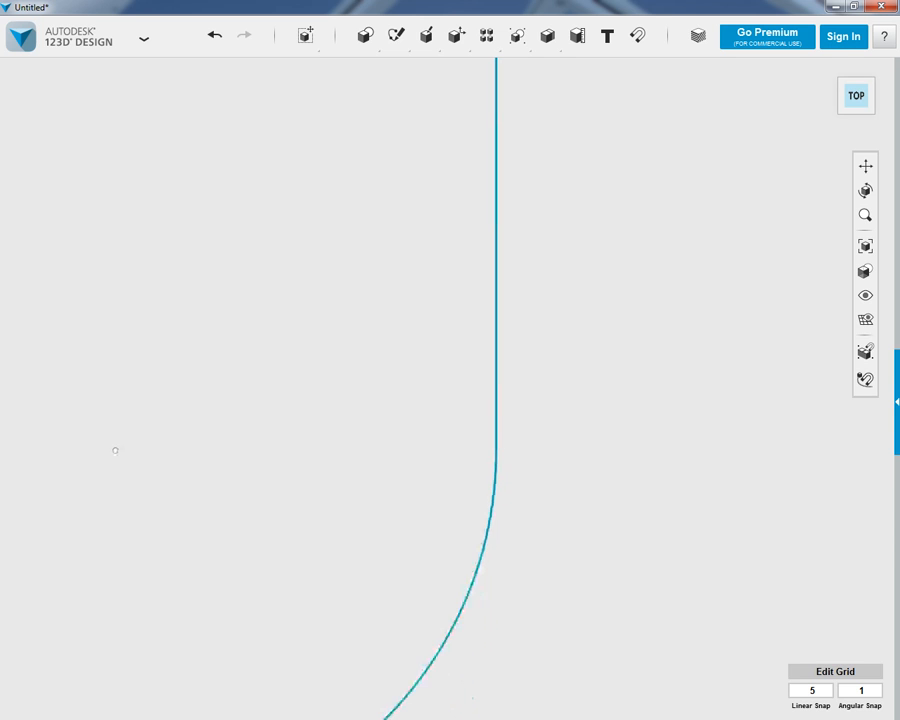
{"action": "scroll", "coordinate": [168, 468], "scroll_direction": "up", "scroll_amount": 3}
{"action": "scroll", "coordinate": [284, 386], "scroll_direction": "up", "scroll_amount": 5}
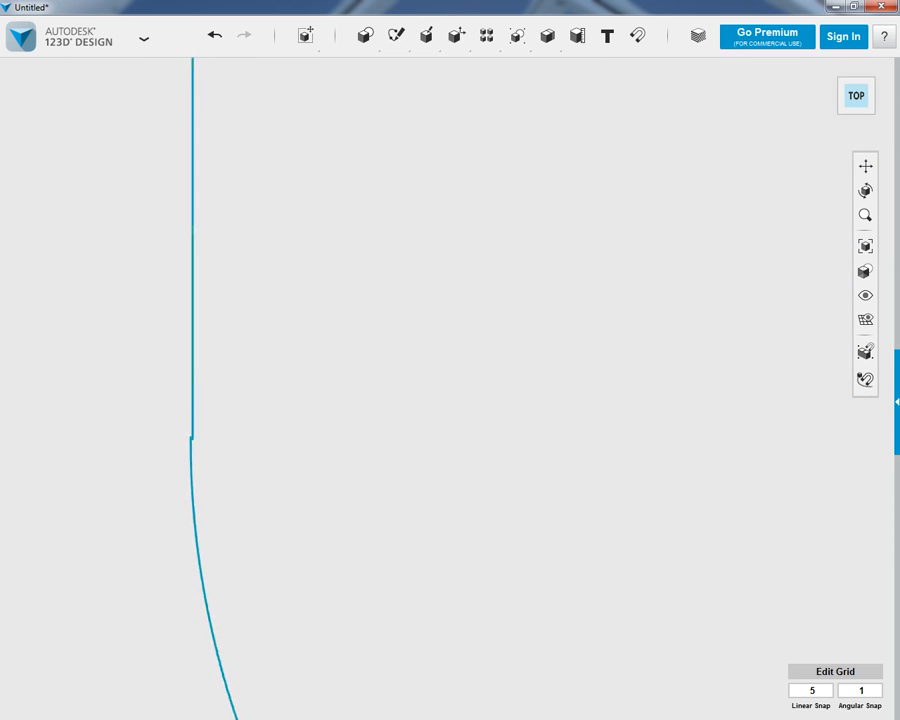
{"action": "scroll", "coordinate": [296, 462], "scroll_direction": "down", "scroll_amount": 10}
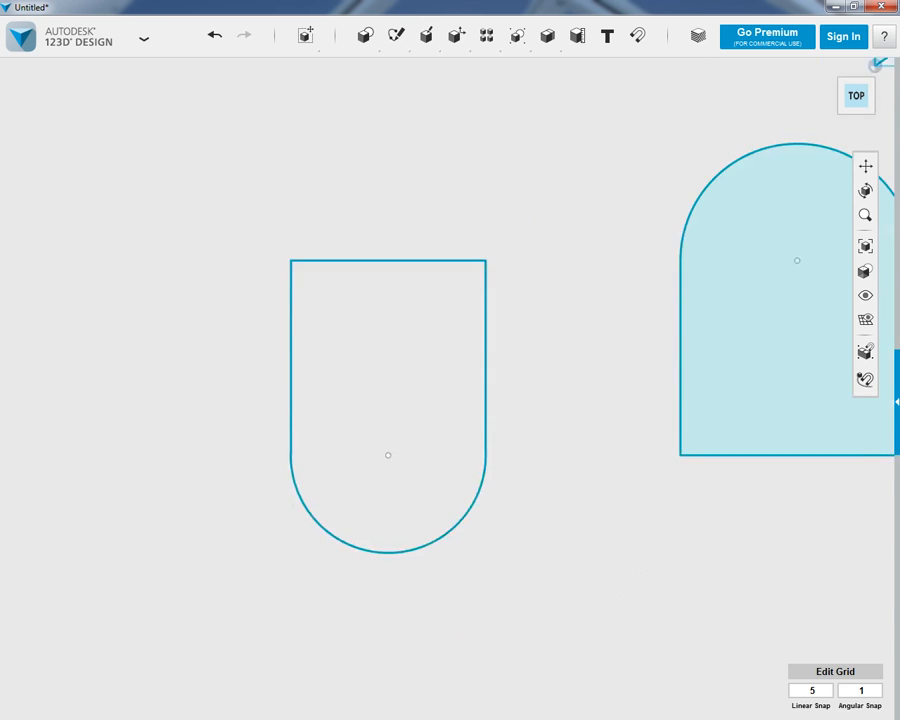
{"action": "scroll", "coordinate": [370, 460], "scroll_direction": "down", "scroll_amount": 3}
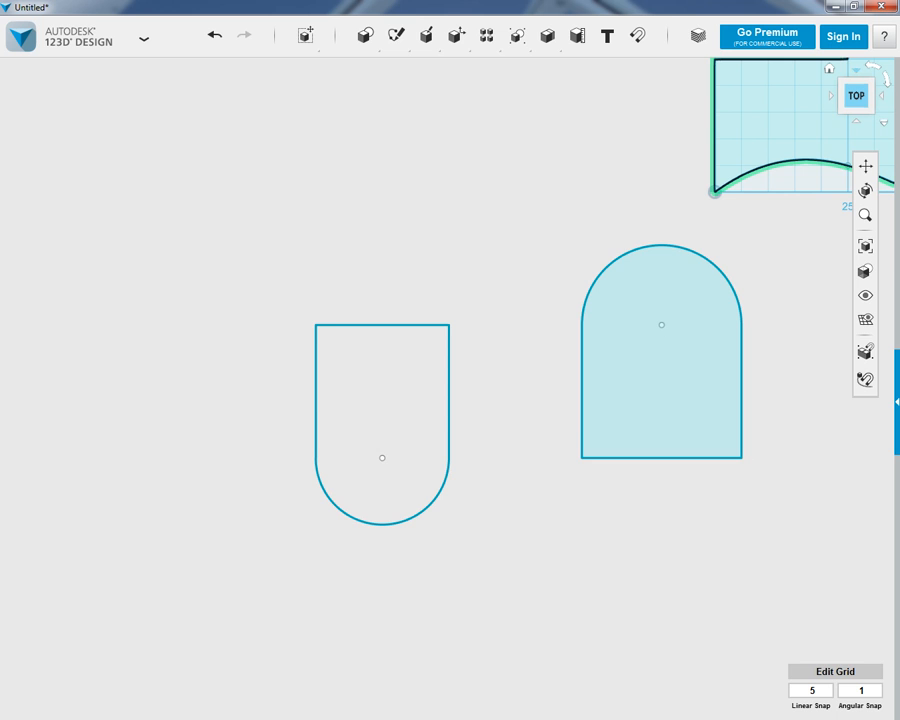
Extrude the large profile with the spline edge and tangent arcs 10 mm upward.
{"action": "left_click_drag", "start_coordinate": [856, 98], "coordinate": [886, 40]}
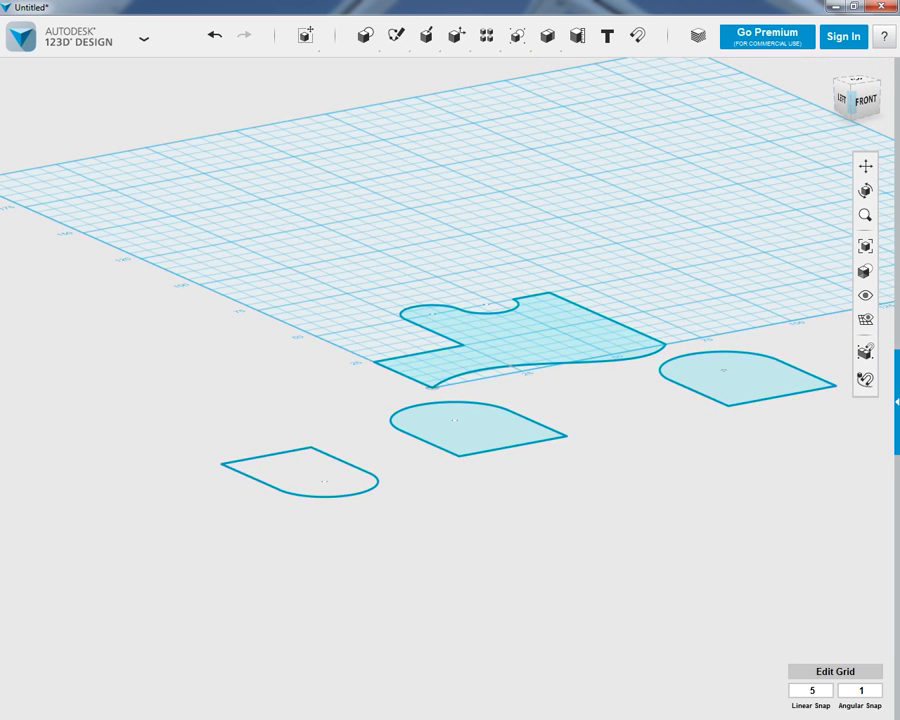
{"action": "mouse_move", "coordinate": [426, 40]}
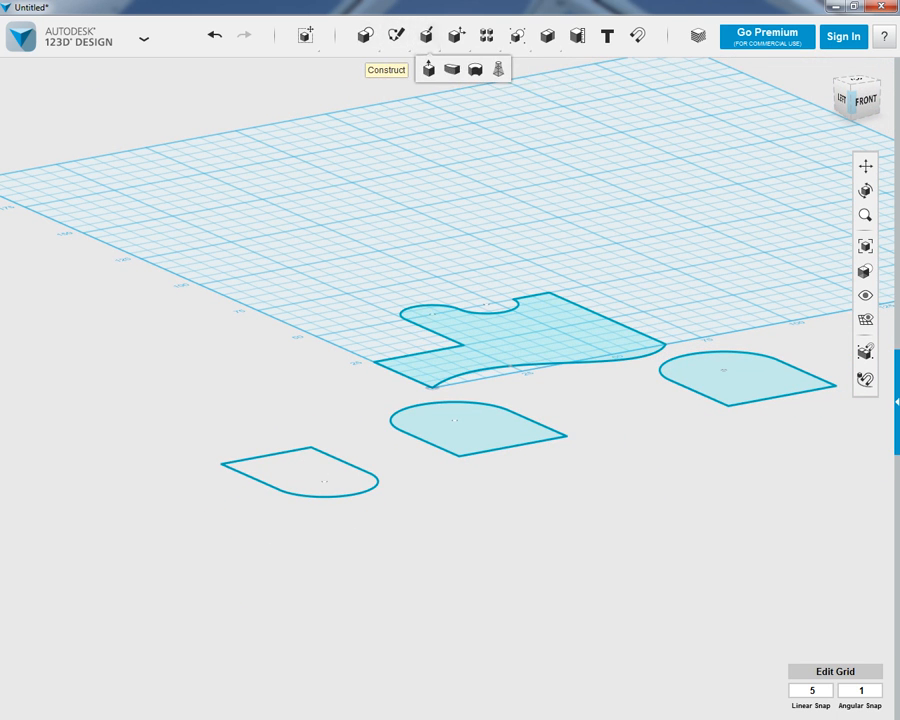
{"action": "left_click", "coordinate": [428, 68]}
{"action": "left_click", "coordinate": [510, 362]}
{"action": "left_click_drag", "start_coordinate": [488, 318], "coordinate": [489, 277]}
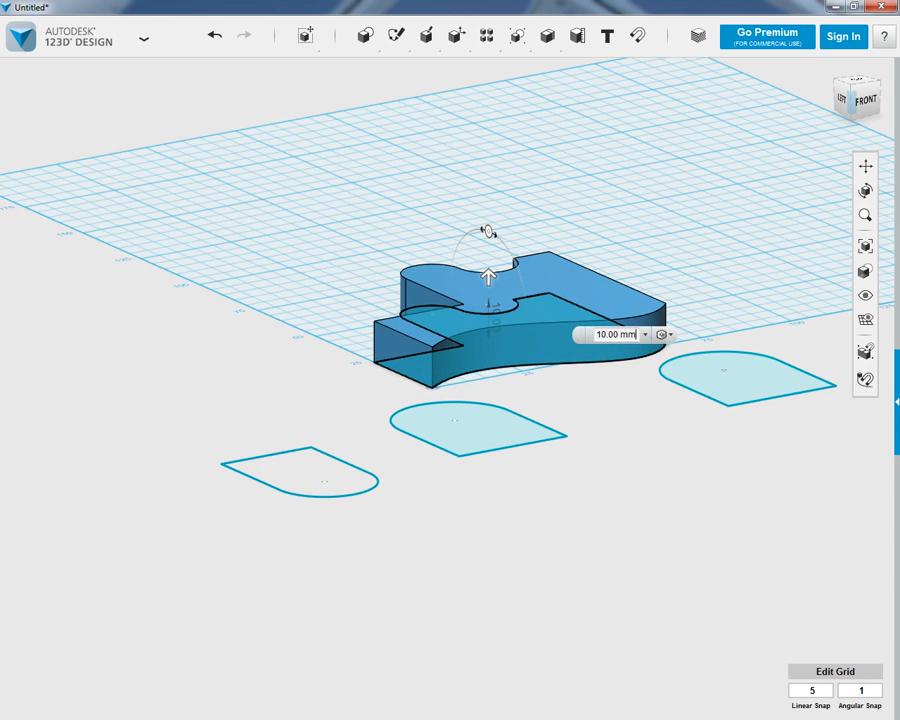
{"action": "key", "text": "Return"}
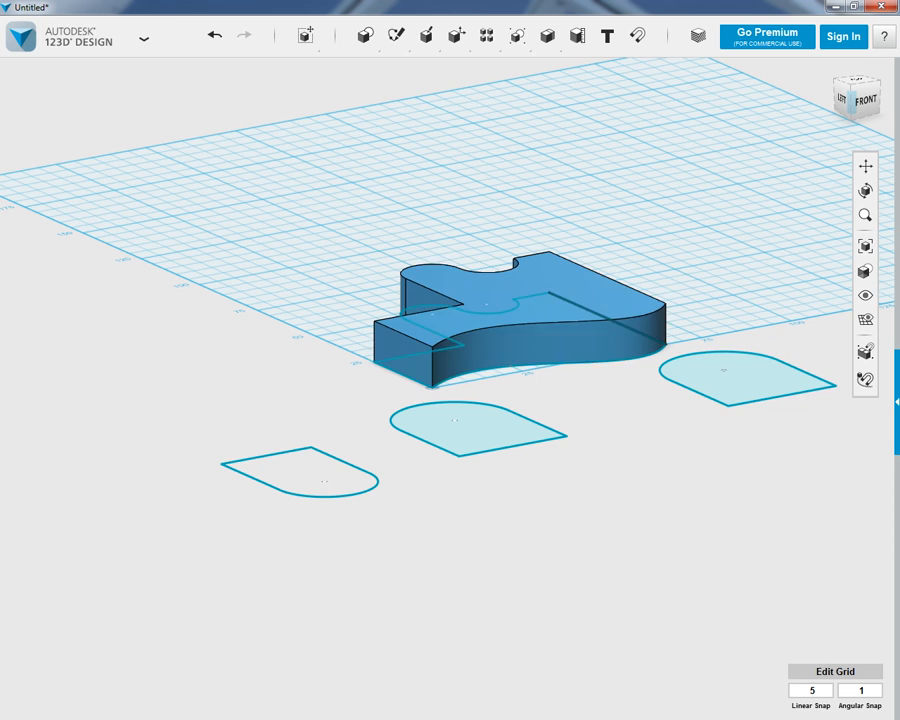
Extrude the arched profile between x = 50 and x = 80 upward with a -19° taper.
{"action": "left_click", "coordinate": [738, 380]}
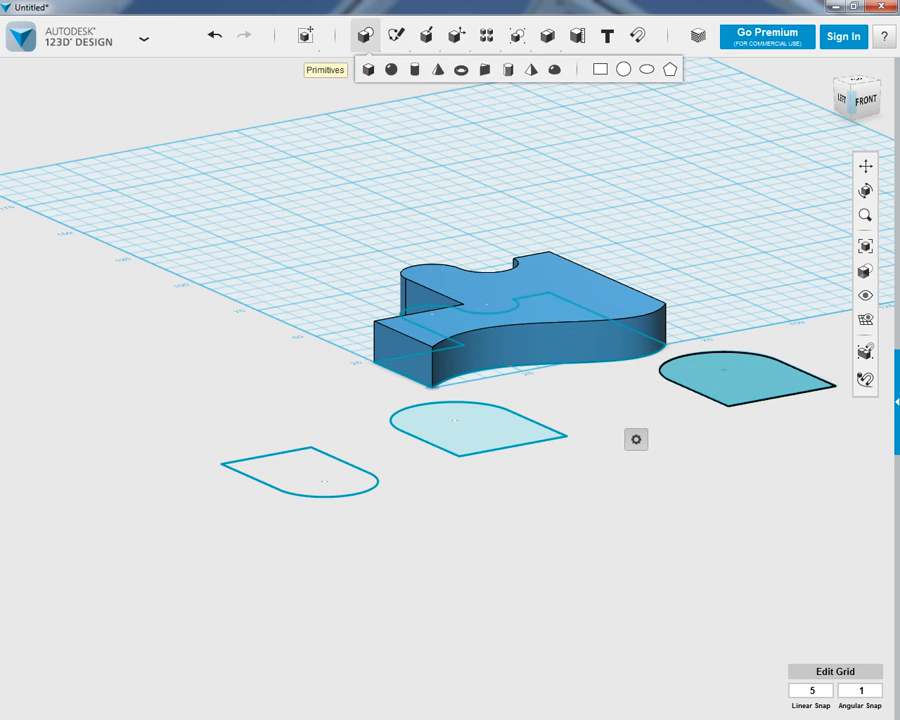
{"action": "left_click", "coordinate": [426, 75]}
{"action": "mouse_move", "coordinate": [735, 354]}
{"action": "left_mouse_down"}
{"action": "mouse_move", "coordinate": [735, 268]}
{"action": "mouse_move", "coordinate": [757, 285]}
{"action": "mouse_move", "coordinate": [717, 263]}
{"action": "mouse_move", "coordinate": [741, 263]}
{"action": "mouse_move", "coordinate": [746, 276]}
{"action": "left_mouse_up"}
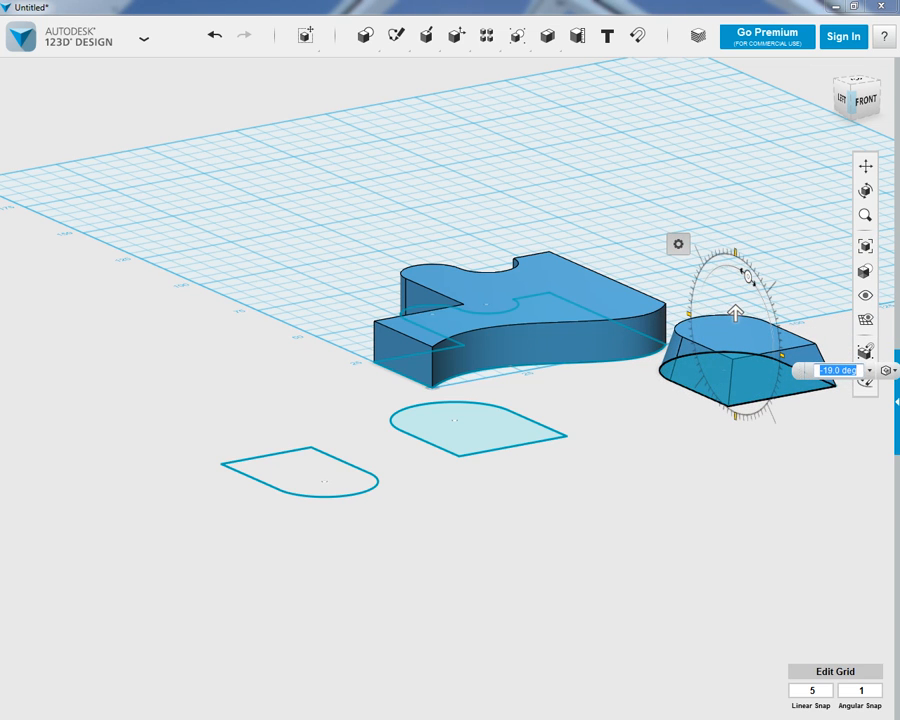
{"action": "key", "text": "Return"}
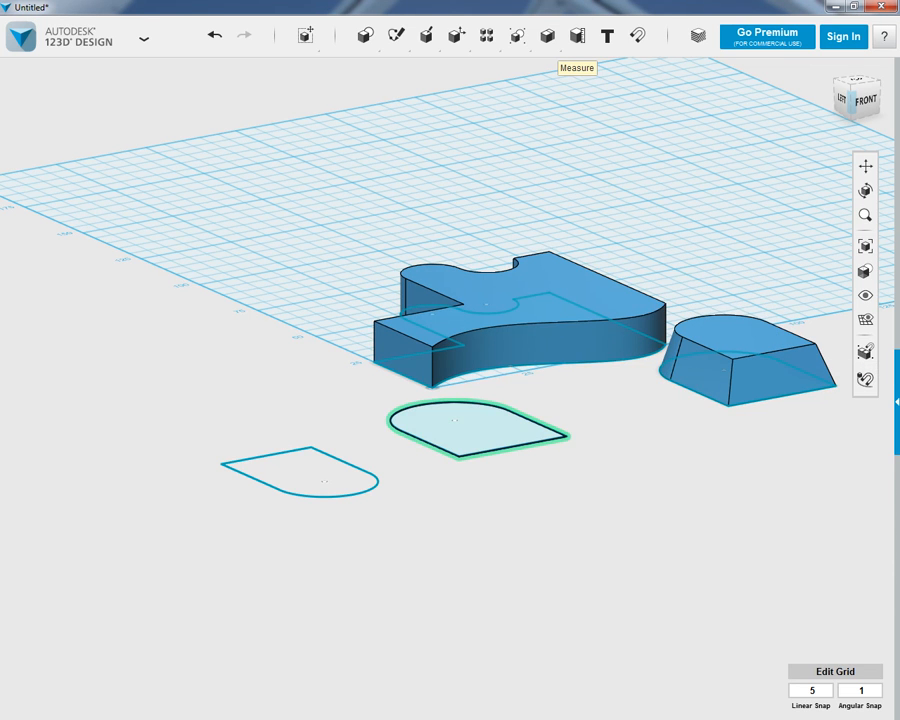
Extrude the arched profile between x = -25 and x = 5 upward with a 14° taper as a new solid.
{"action": "left_click", "coordinate": [475, 425]}
{"action": "mouse_move", "coordinate": [426, 38]}
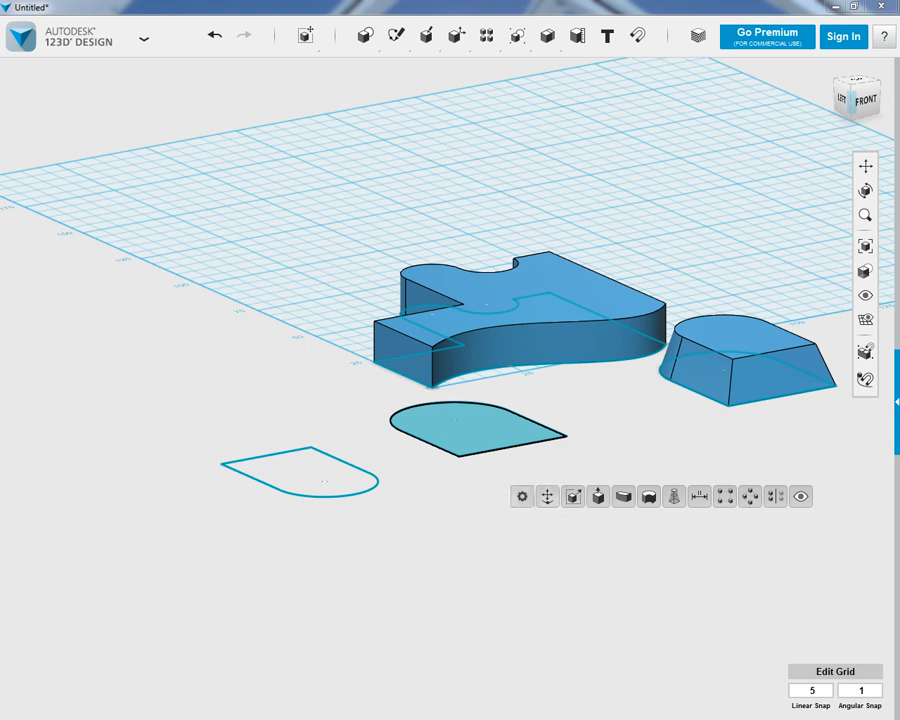
{"action": "left_click", "coordinate": [598, 496]}
{"action": "mouse_move", "coordinate": [466, 401]}
{"action": "left_mouse_down"}
{"action": "mouse_move", "coordinate": [462, 296]}
{"action": "mouse_move", "coordinate": [482, 311]}
{"action": "mouse_move", "coordinate": [457, 295]}
{"action": "left_mouse_up"}
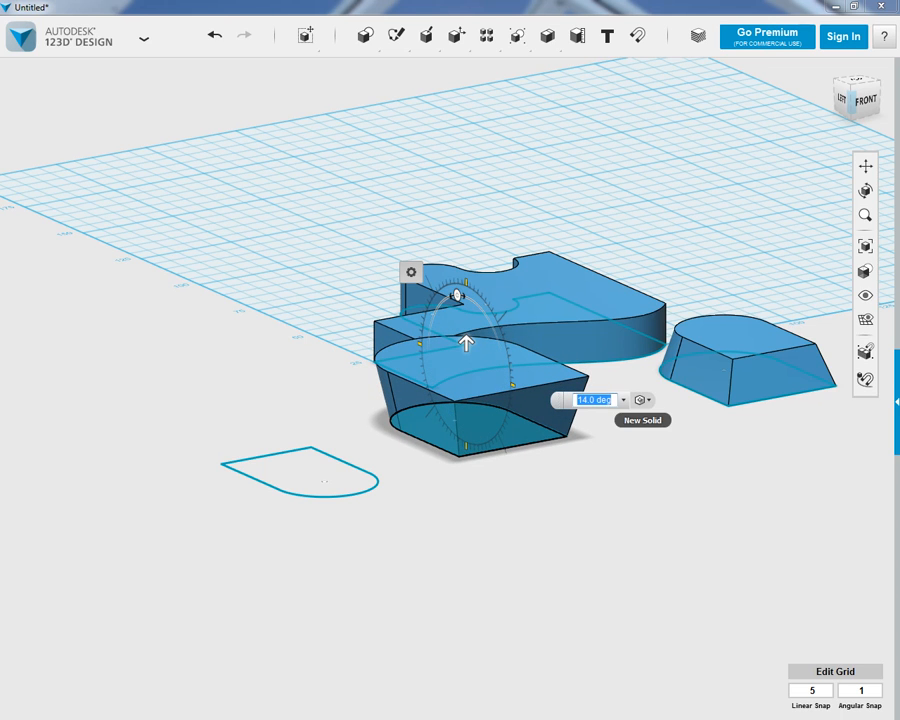
{"action": "left_click", "coordinate": [641, 399]}
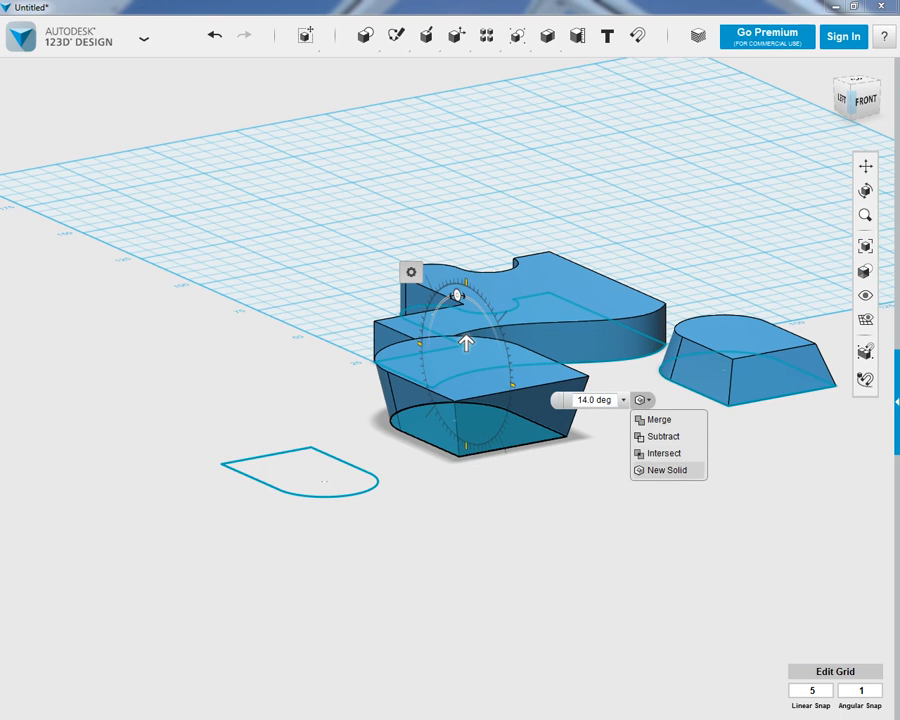
{"action": "left_click", "coordinate": [666, 470]}
{"action": "key", "text": "Return"}
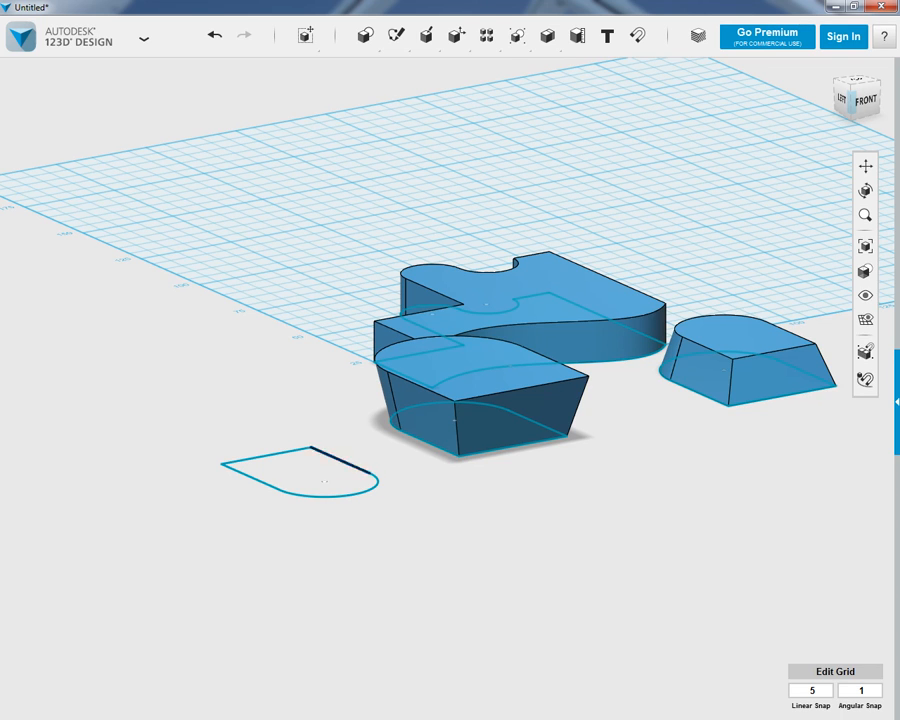
Try to extrude the remaining inverted-U profile with the arc below it.
{"action": "mouse_move", "coordinate": [426, 38]}
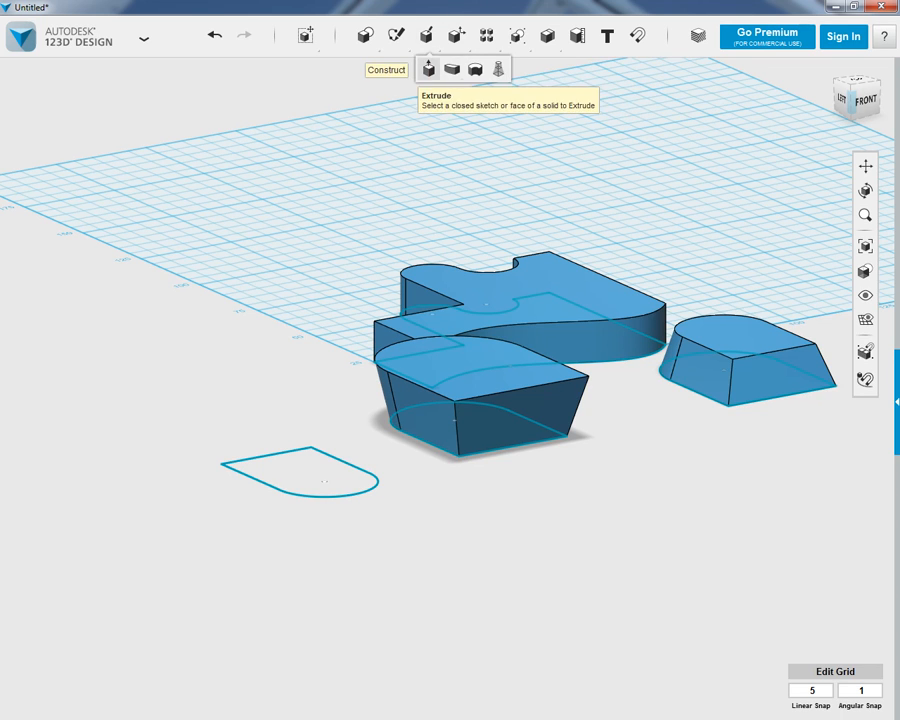
{"action": "left_click", "coordinate": [429, 68]}
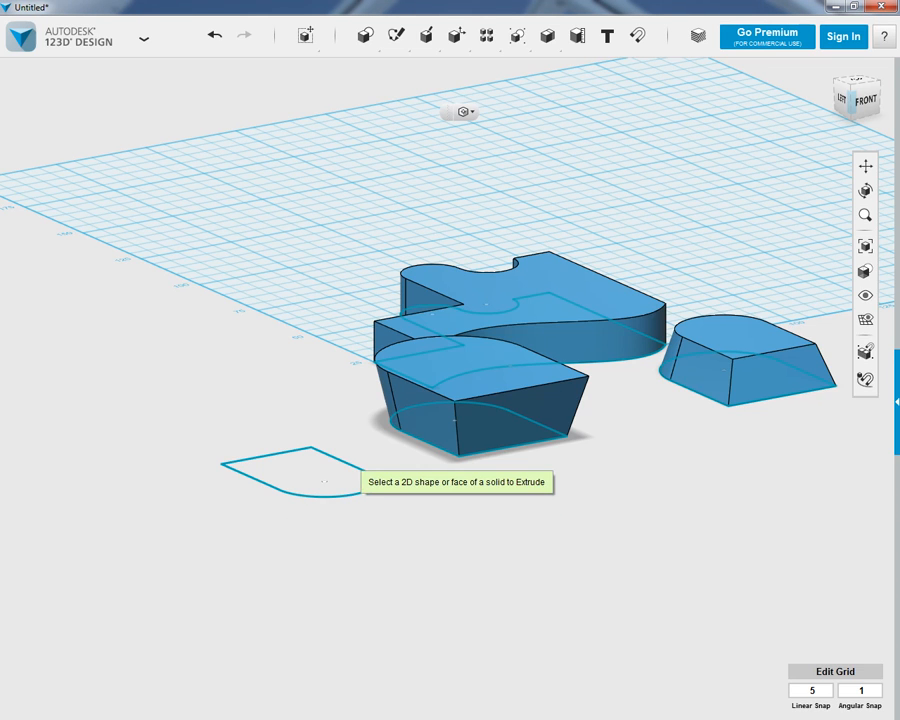
Fillet the (50, -50) corner of the arched sketch under the inward-tapered solid with a 7.5 radius and finish the sketch.
{"action": "mouse_move", "coordinate": [396, 35]}
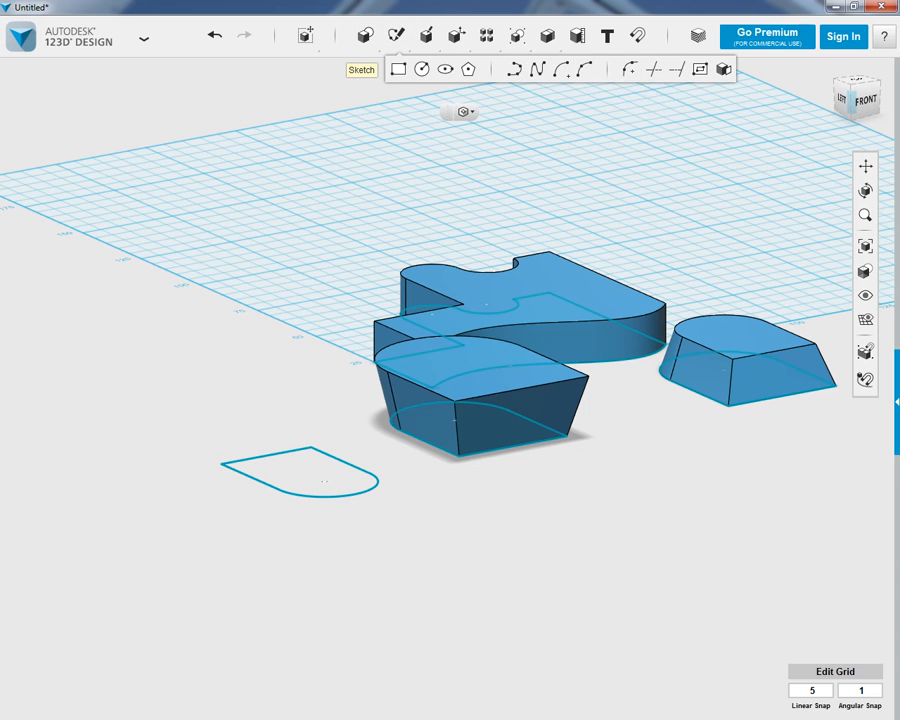
{"action": "left_click", "coordinate": [629, 70]}
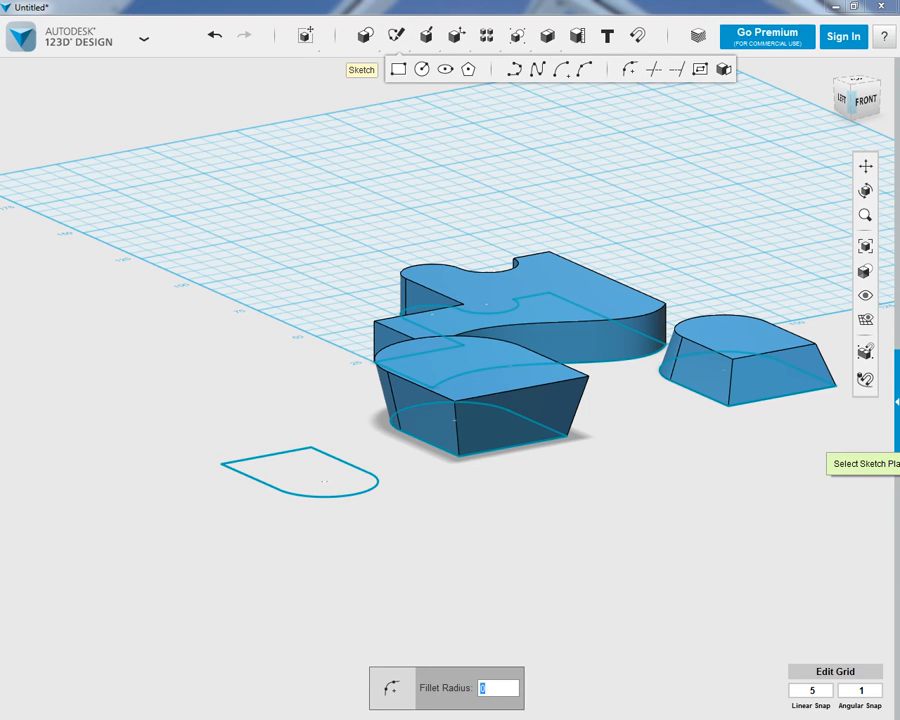
{"action": "left_click", "coordinate": [780, 395]}
{"action": "scroll", "coordinate": [805, 368], "scroll_direction": "down", "scroll_amount": 2}
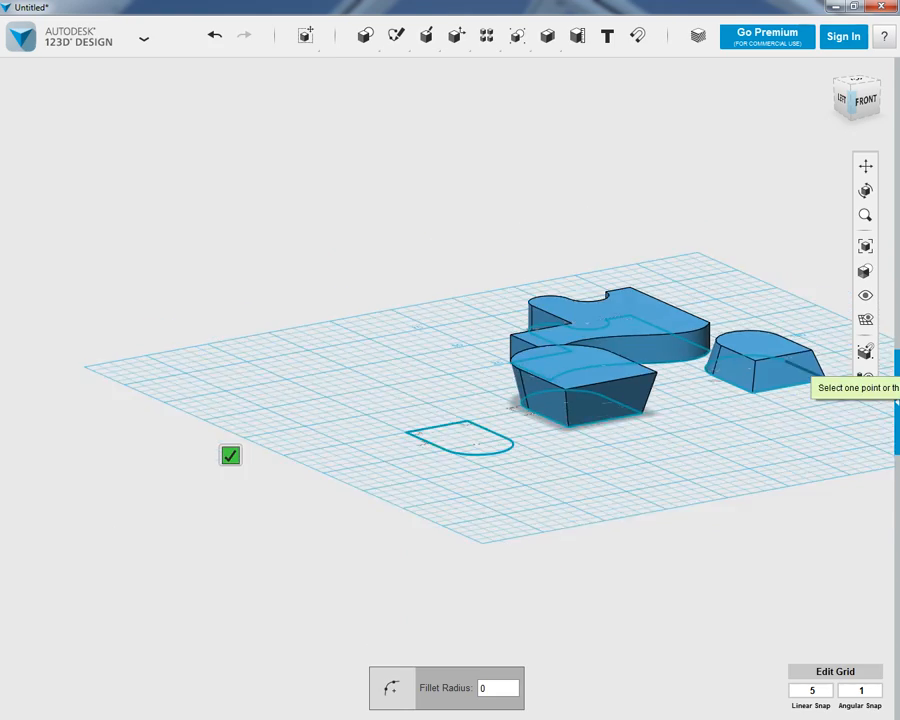
{"action": "scroll", "coordinate": [810, 375], "scroll_direction": "up", "scroll_amount": 2}
{"action": "left_click", "coordinate": [856, 80]}
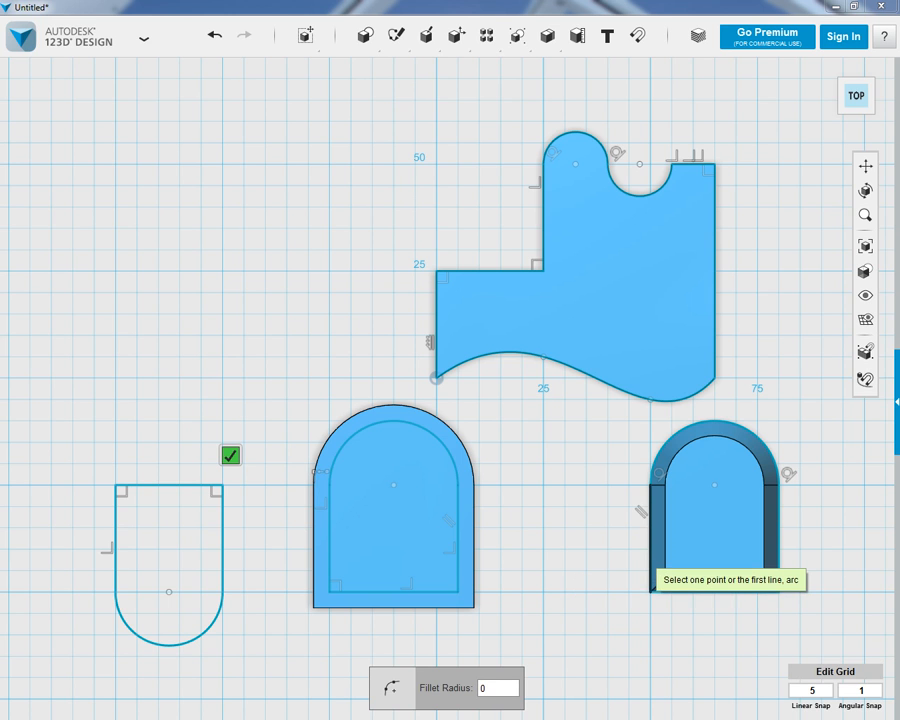
{"action": "left_click", "coordinate": [650, 552]}
{"action": "left_click", "coordinate": [657, 585]}
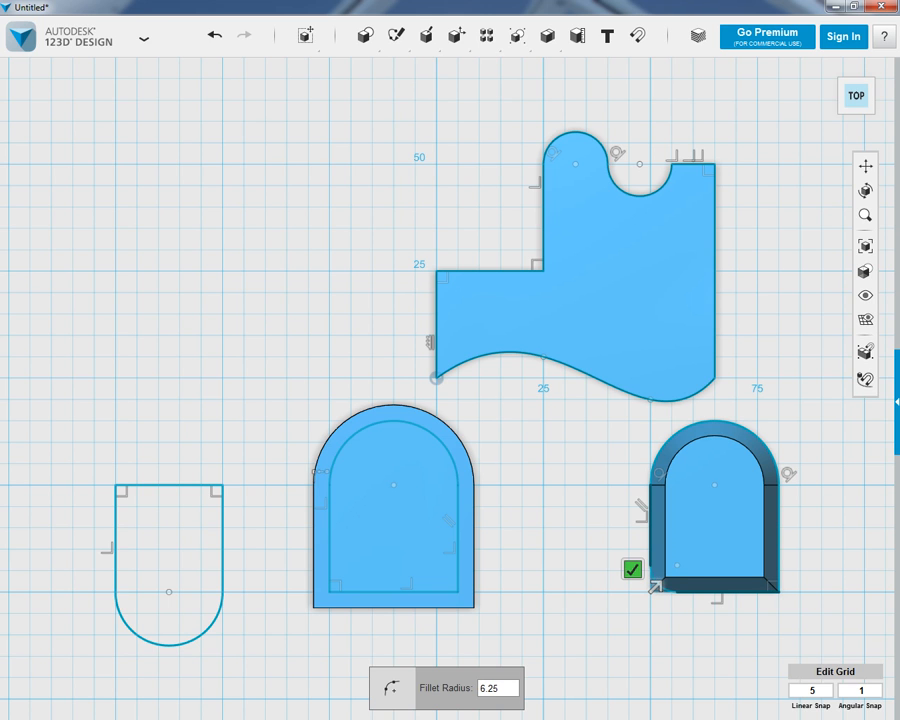
{"action": "left_click_drag", "start_coordinate": [501, 688], "coordinate": [479, 688]}
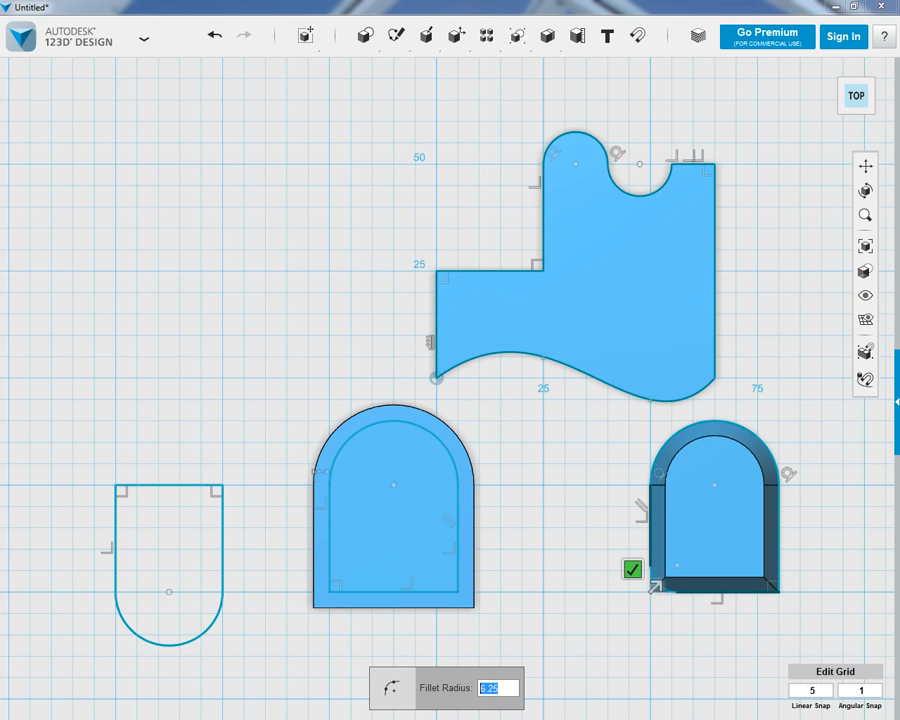
{"action": "type", "text": "7.5"}
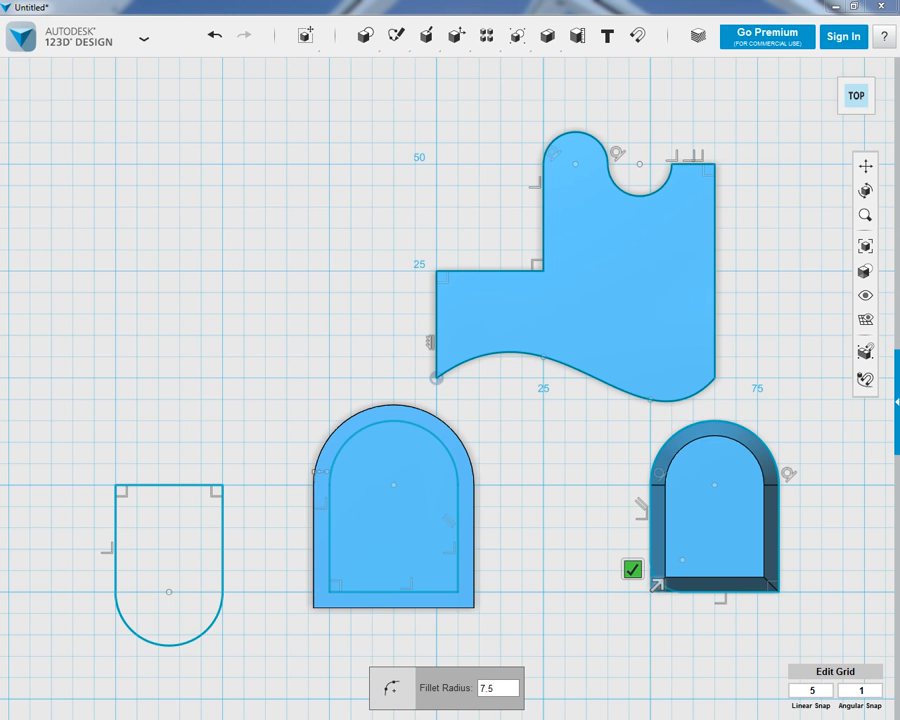
{"action": "key", "text": "Return"}
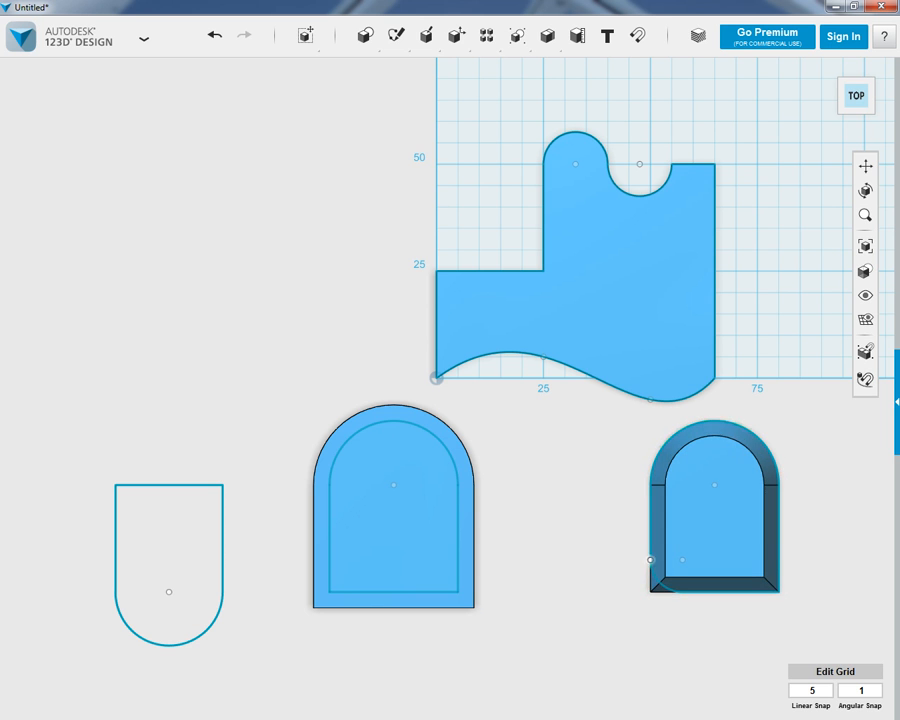
Undo the corner fillet on the arched sketch.
{"action": "scroll", "coordinate": [635, 563], "scroll_direction": "down", "scroll_amount": 1}
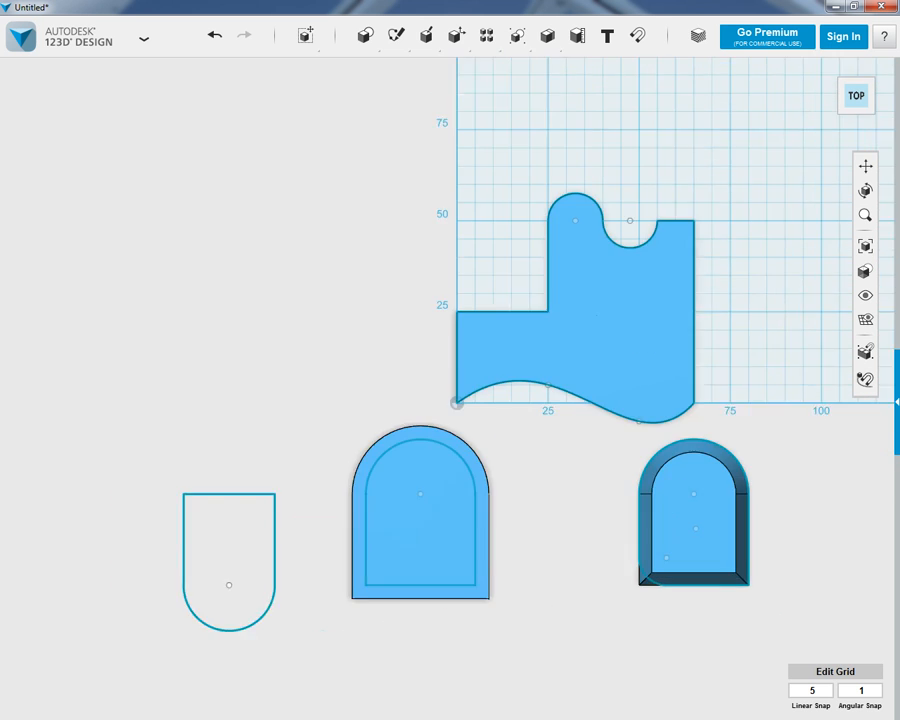
{"action": "scroll", "coordinate": [773, 625], "scroll_direction": "up", "scroll_amount": 4}
{"action": "left_click", "coordinate": [214, 35]}
Apply a sketch fillet again between the straight side at x = 50 and the base of the same arched profile.
{"action": "mouse_move", "coordinate": [426, 38]}
{"action": "mouse_move", "coordinate": [396, 37]}
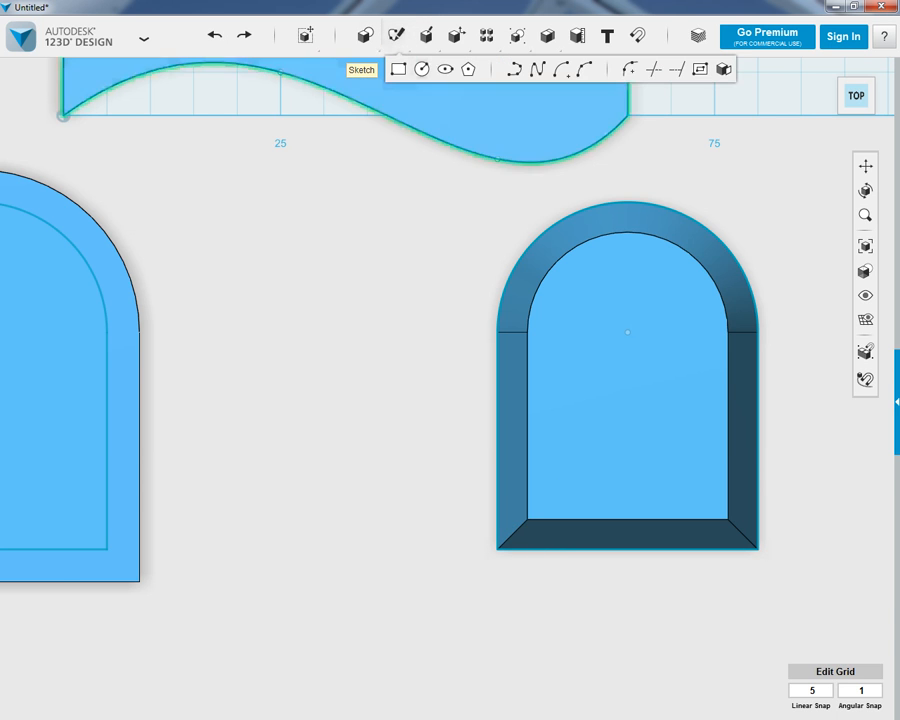
{"action": "left_click", "coordinate": [628, 69]}
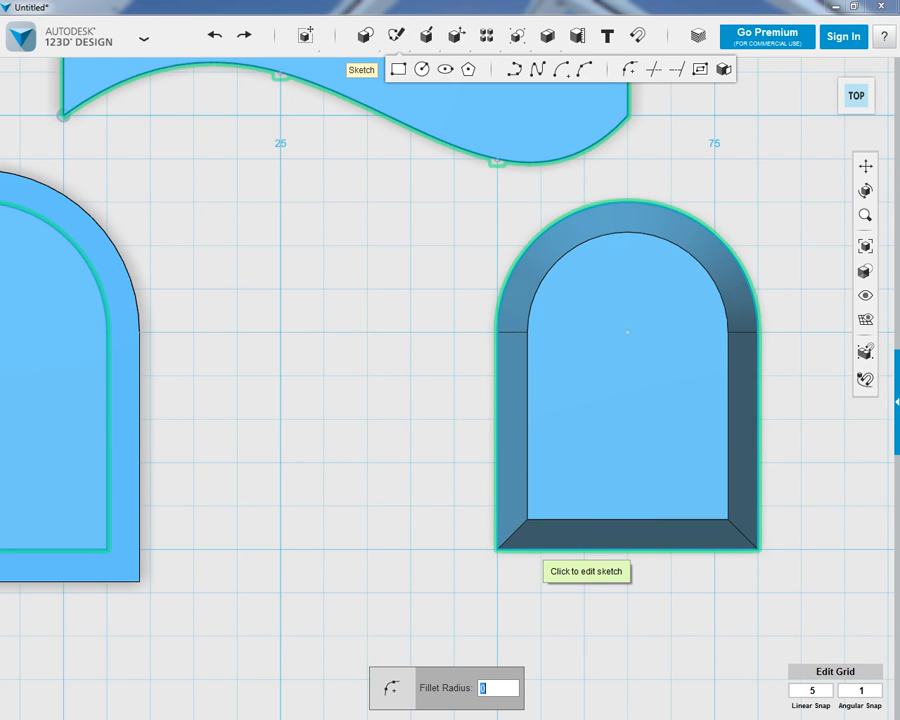
{"action": "left_click", "coordinate": [542, 548]}
{"action": "left_click", "coordinate": [497, 497]}
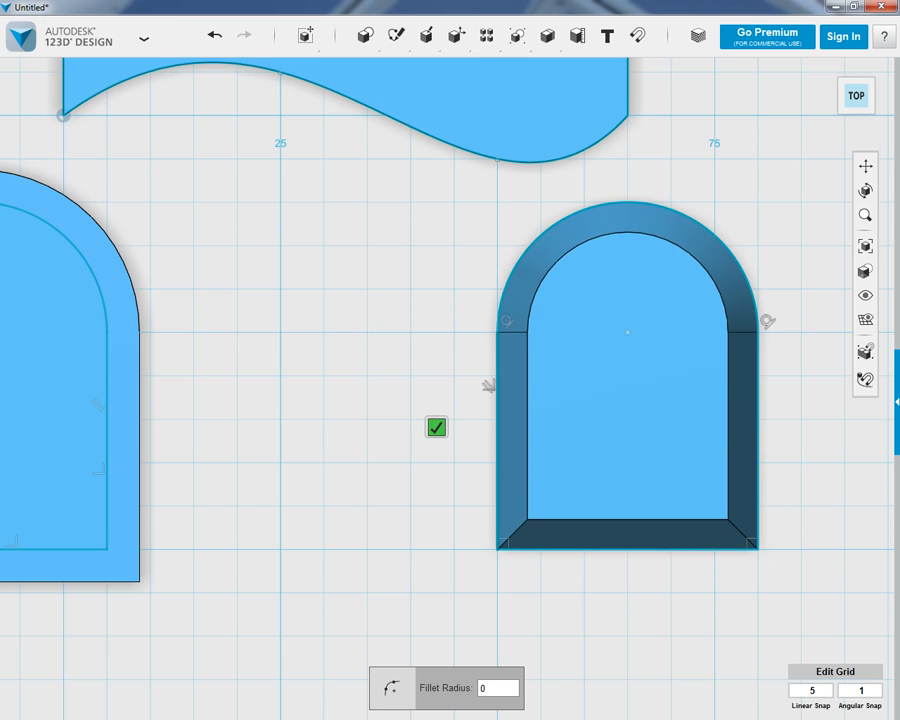
{"action": "left_click", "coordinate": [545, 548]}
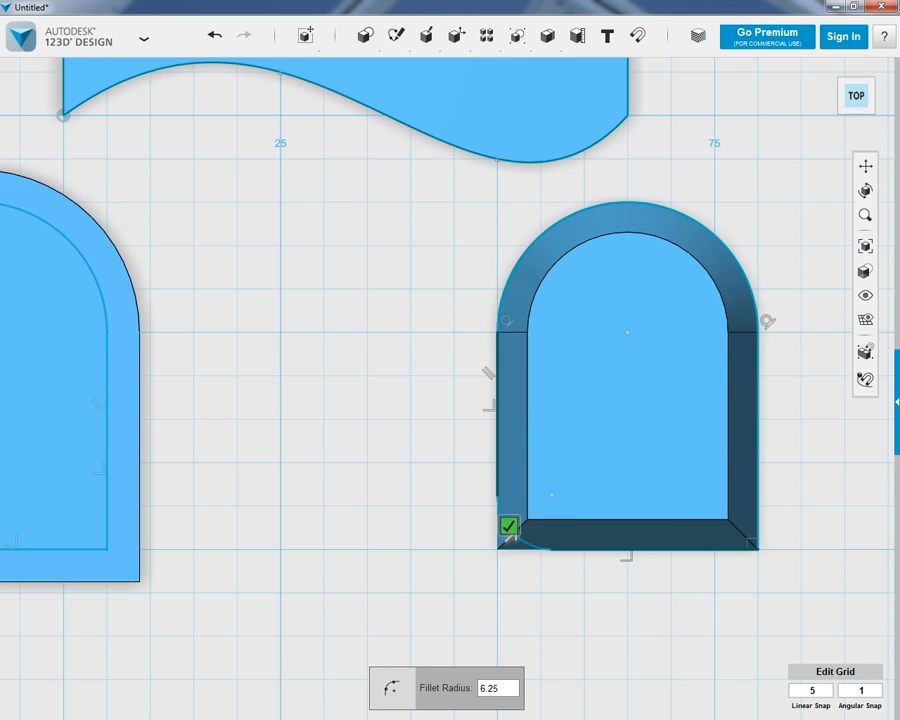
Try a radius of 14 on the corner fillet, followed by a radius of 7.5.
{"action": "left_click_drag", "start_coordinate": [510, 537], "coordinate": [530, 514]}
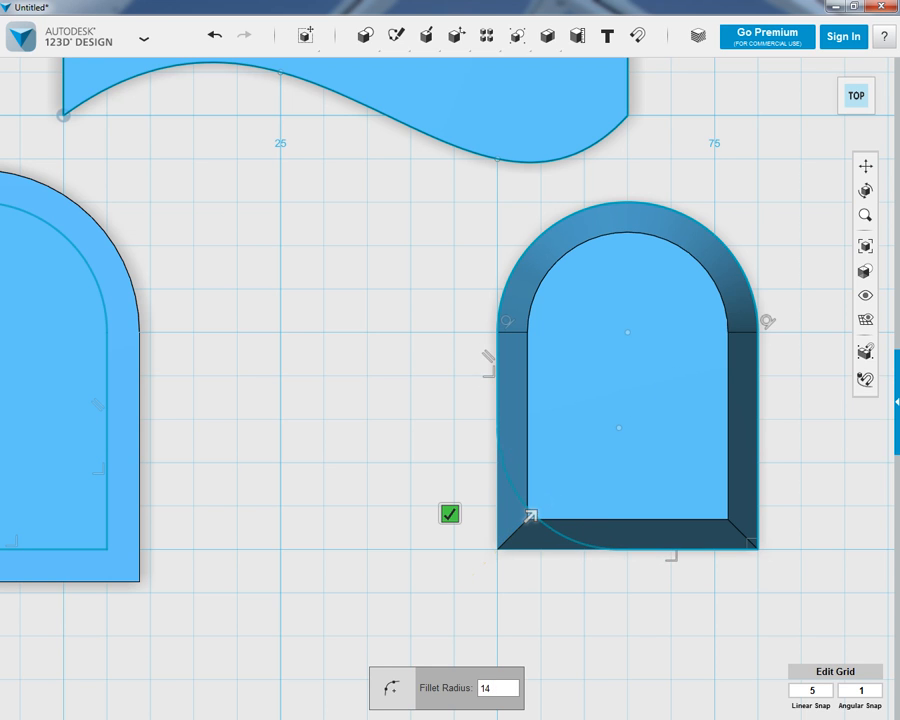
{"action": "key", "text": "Tab"}
{"action": "type", "text": "1"}
{"action": "key", "text": "BackSpace"}
{"action": "type", "text": "7.5"}
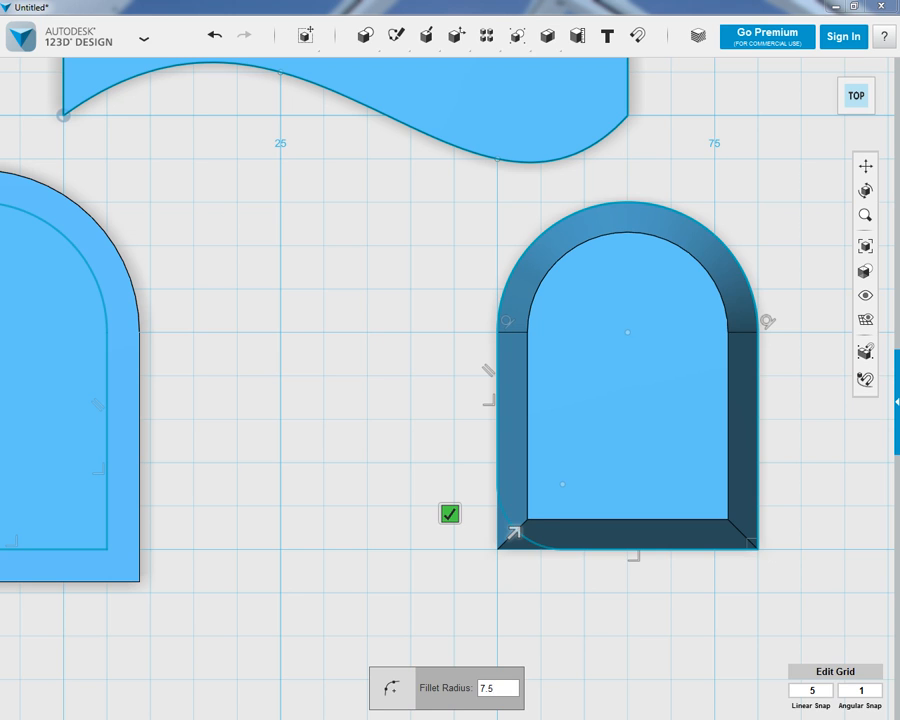
Reset the corner fillet's radius to 0 and set it to 15.
{"action": "key", "text": "BackSpace"}
{"action": "key", "text": "BackSpace"}
{"action": "key", "text": "BackSpace"}
{"action": "type", "text": "0"}
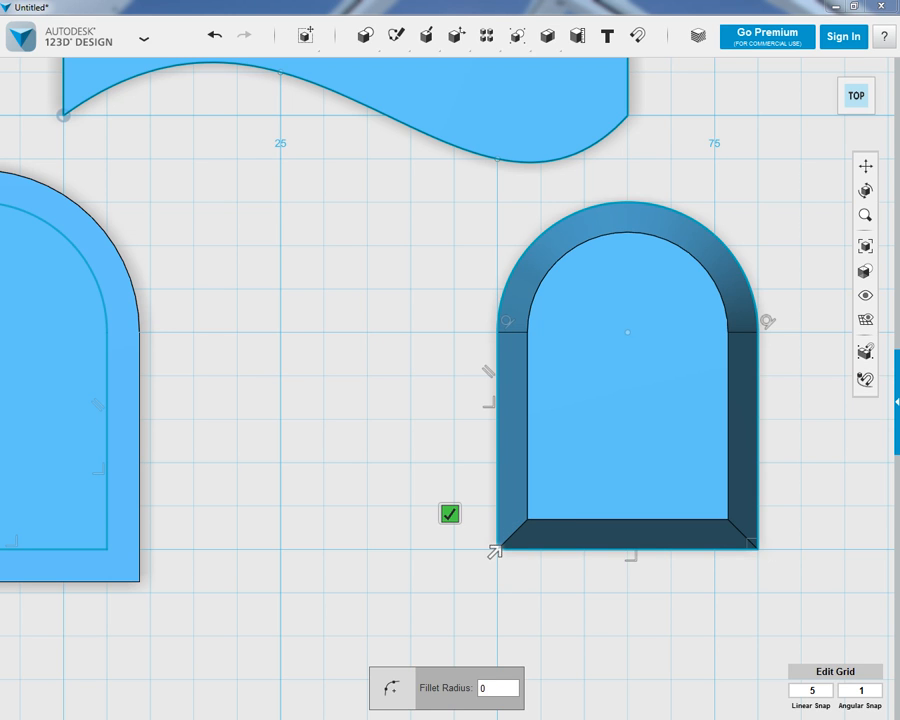
{"action": "key", "text": "BackSpace"}
{"action": "type", "text": "15"}
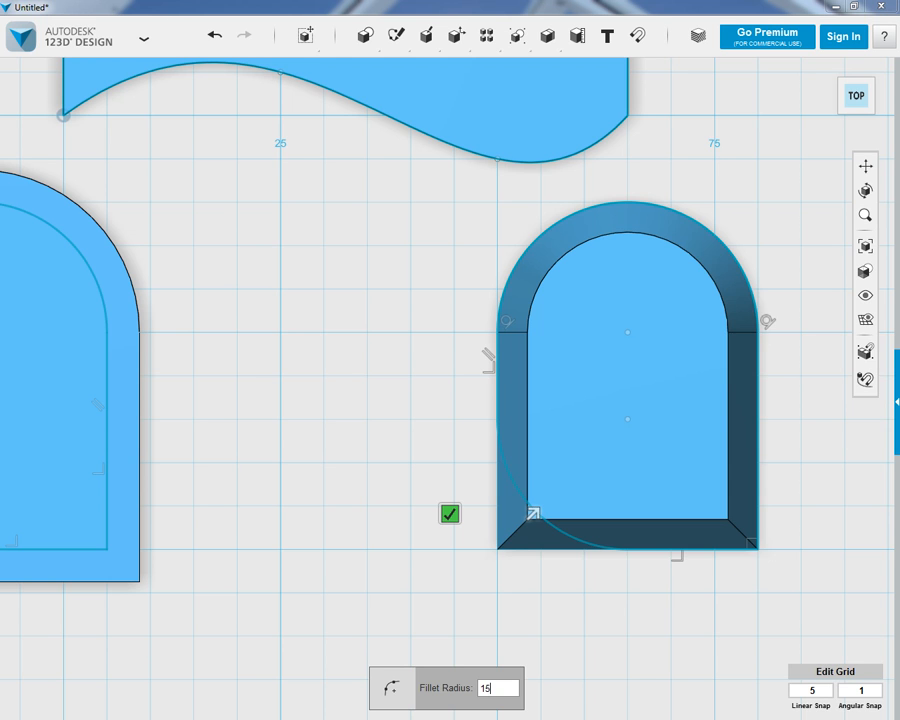
Fillet the remaining base corner of the arched profile with a radius of 15.
{"action": "key", "text": "Return"}
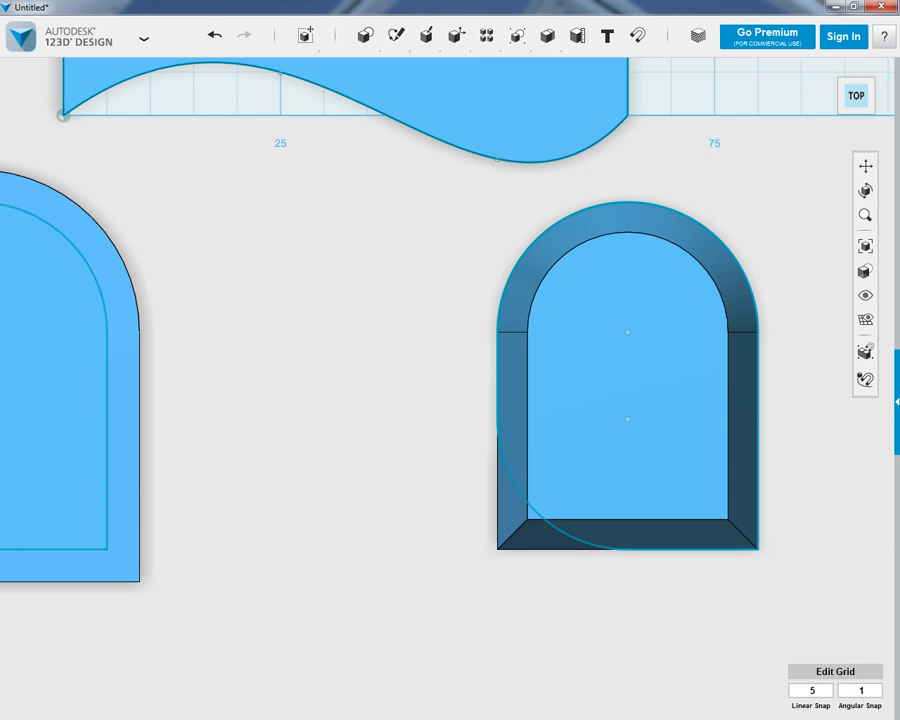
{"action": "mouse_move", "coordinate": [486, 38]}
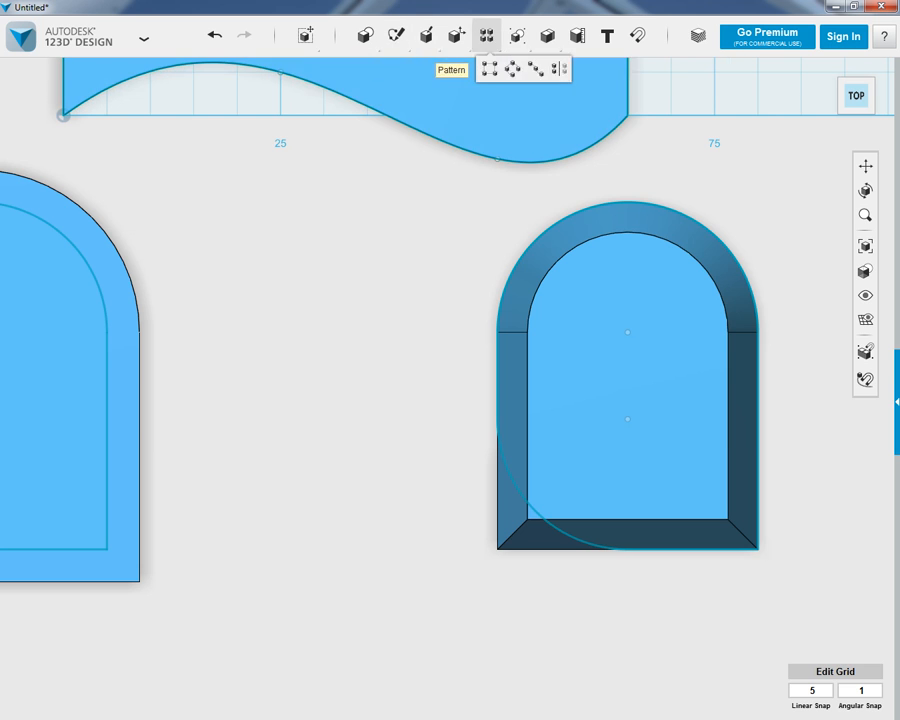
{"action": "left_click", "coordinate": [629, 69]}
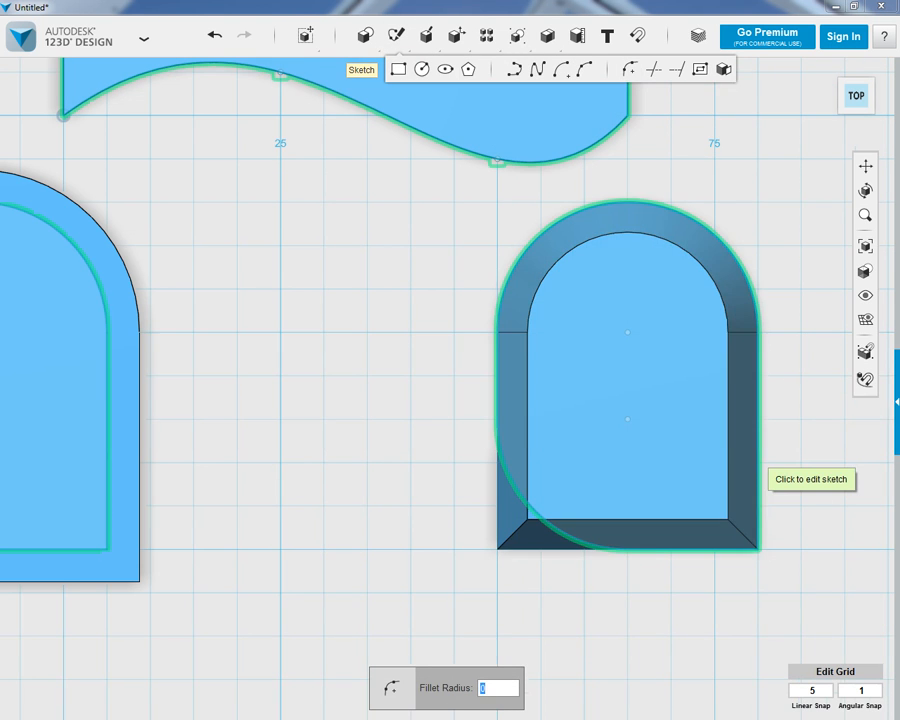
{"action": "left_click", "coordinate": [760, 463]}
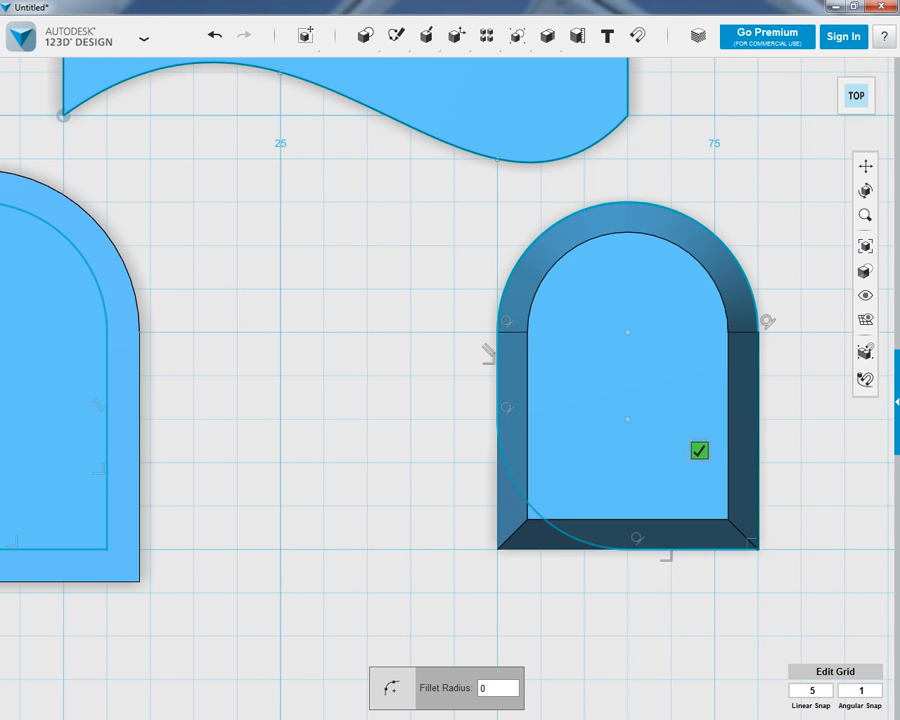
{"action": "left_click", "coordinate": [713, 549]}
{"action": "double_click", "coordinate": [490, 688]}
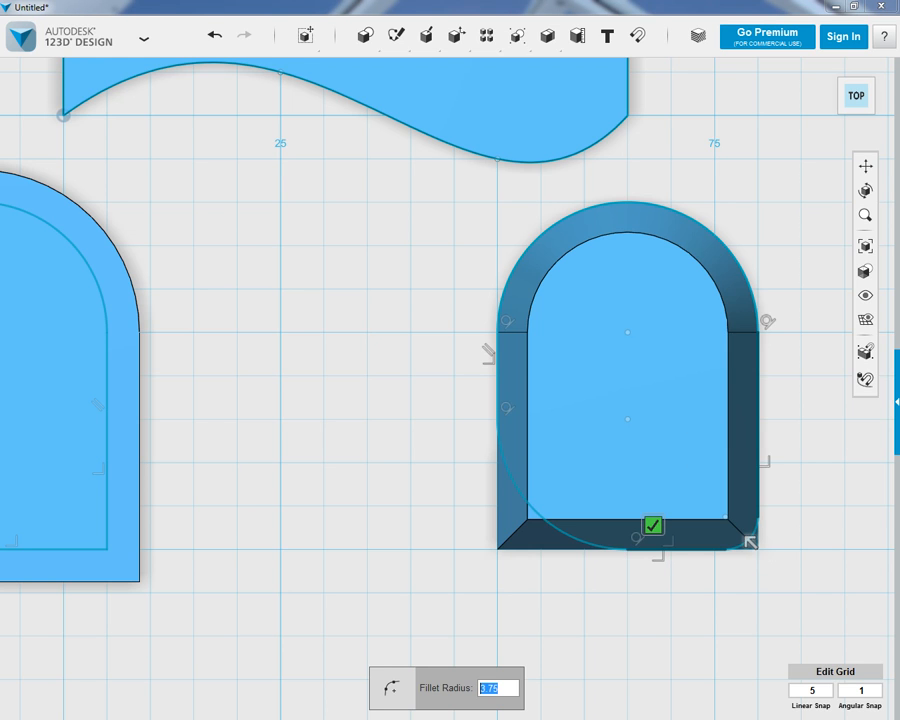
{"action": "type", "text": "15"}
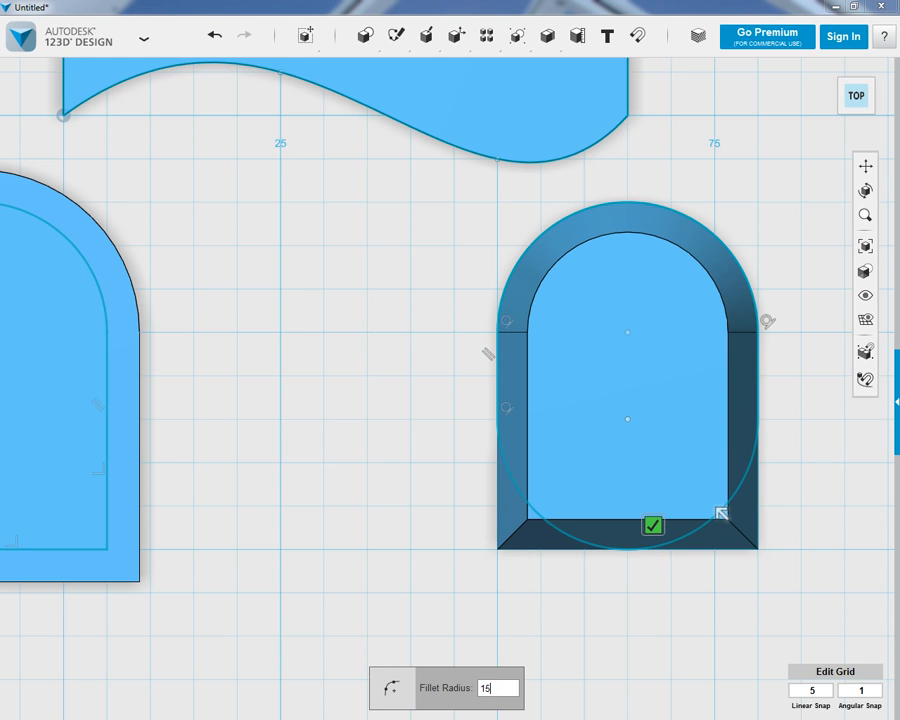
{"action": "key", "text": "Return"}
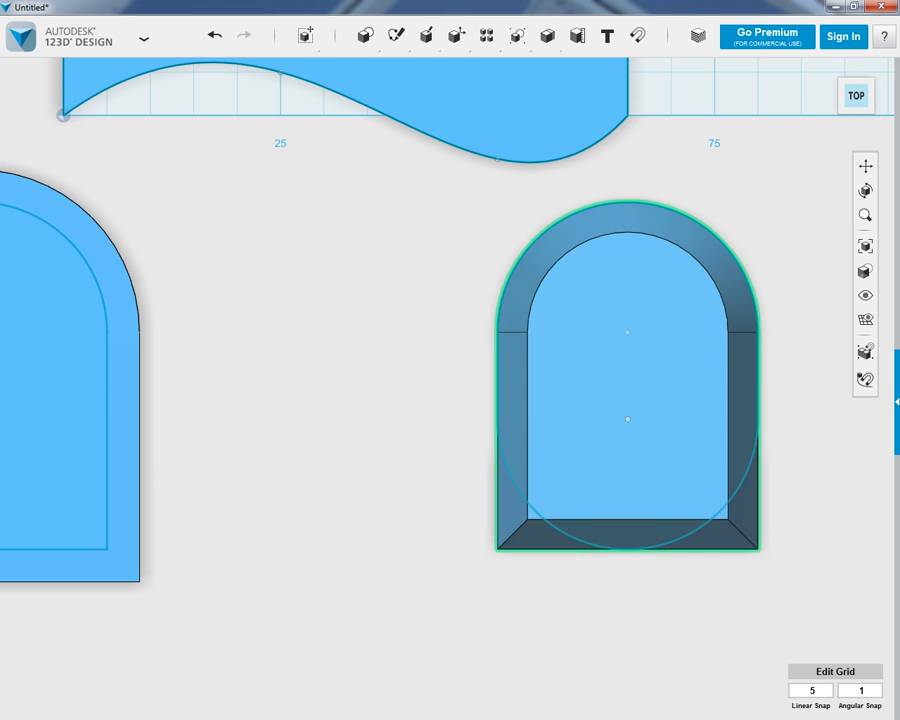
Try extruding the top face of the tapered arched solid by -10 mm as a cut, and undo it.
{"action": "right_click_drag", "start_coordinate": [610, 580], "coordinate": [618, 488]}
{"action": "mouse_move", "coordinate": [425, 36]}
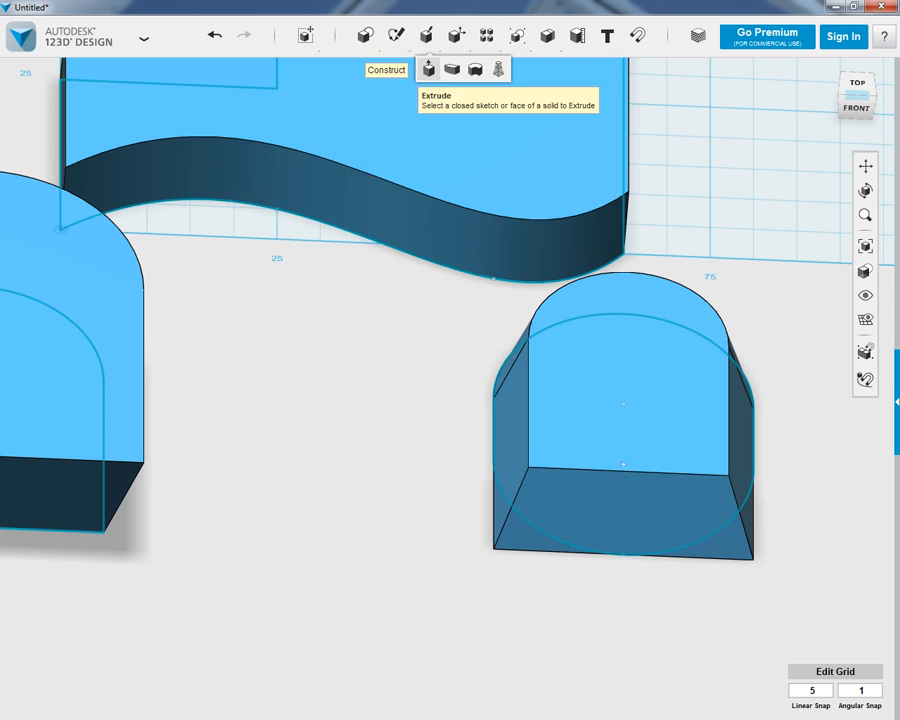
{"action": "left_click", "coordinate": [426, 74]}
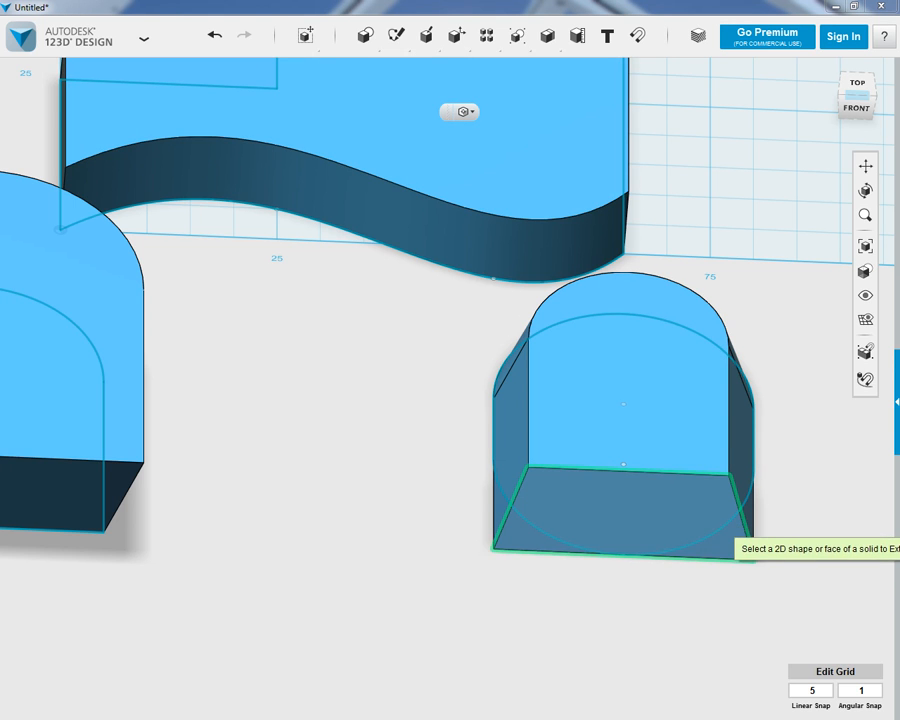
{"action": "mouse_move", "coordinate": [365, 37]}
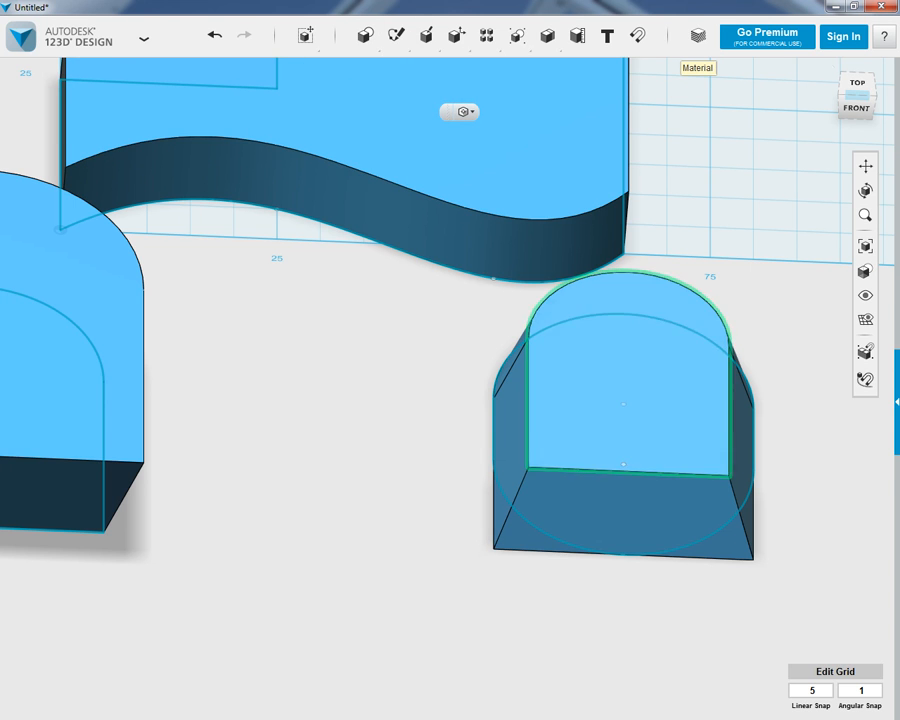
{"action": "left_click", "coordinate": [576, 432]}
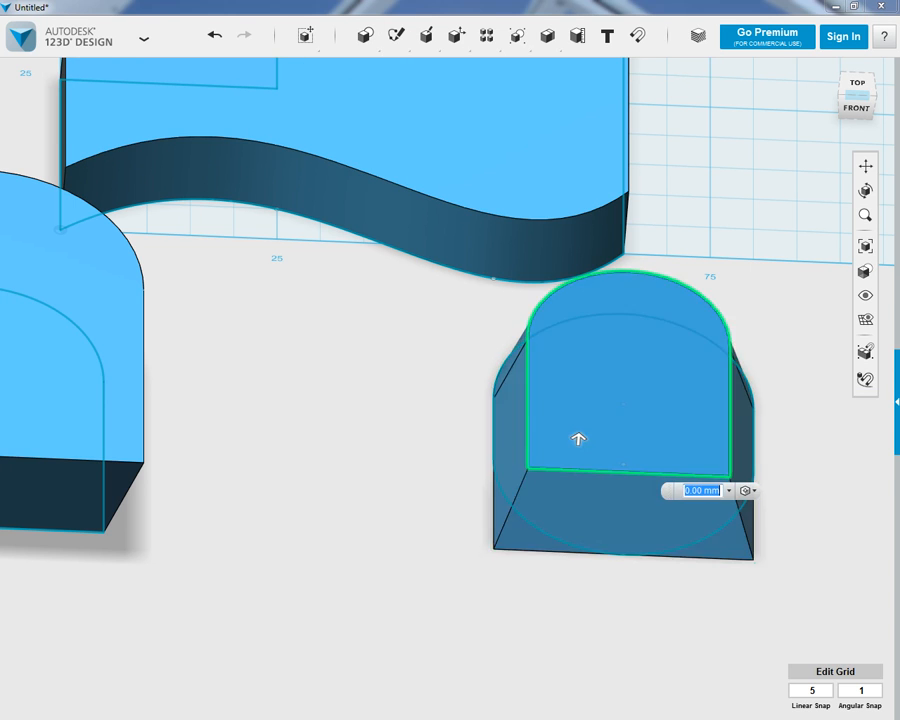
{"action": "left_click_drag", "start_coordinate": [578, 438], "coordinate": [570, 533]}
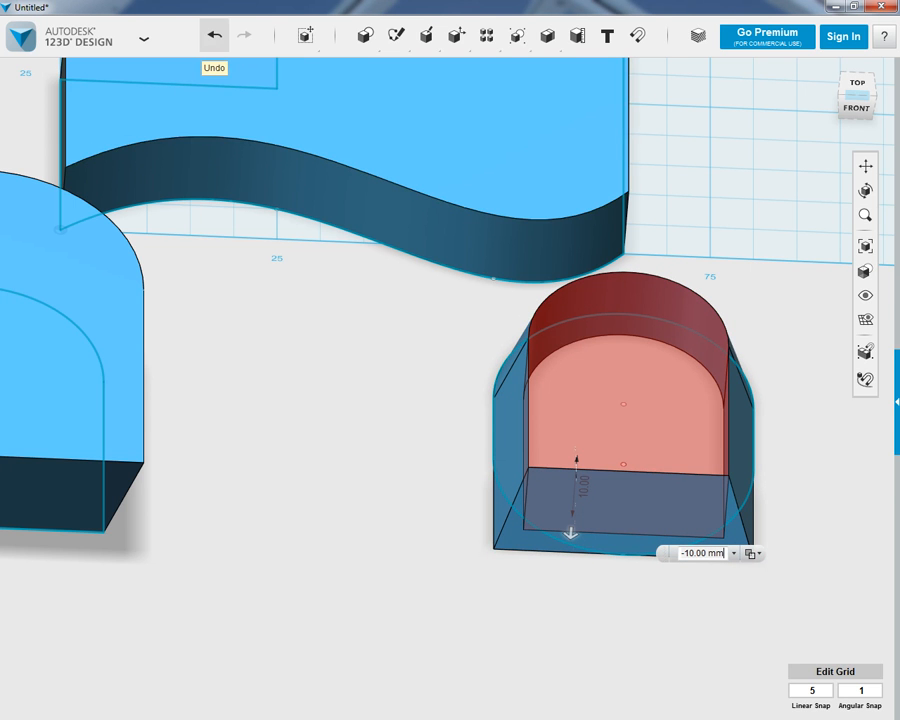
{"action": "left_click", "coordinate": [214, 35]}
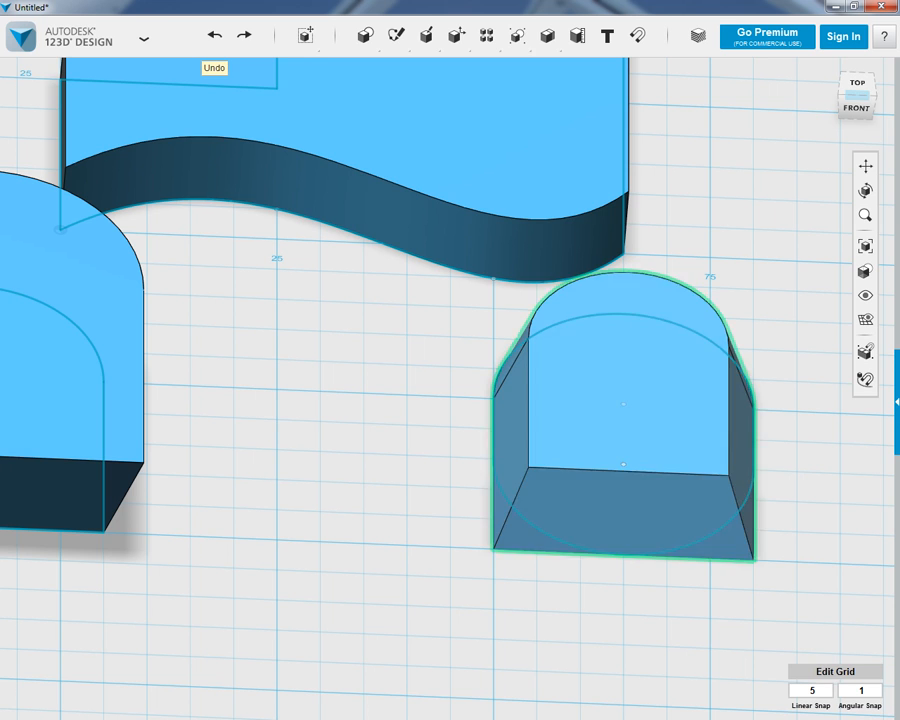
Delete the tapered arched solid covering the filleted sketch, and undo the deletion.
{"action": "left_click", "coordinate": [622, 420]}
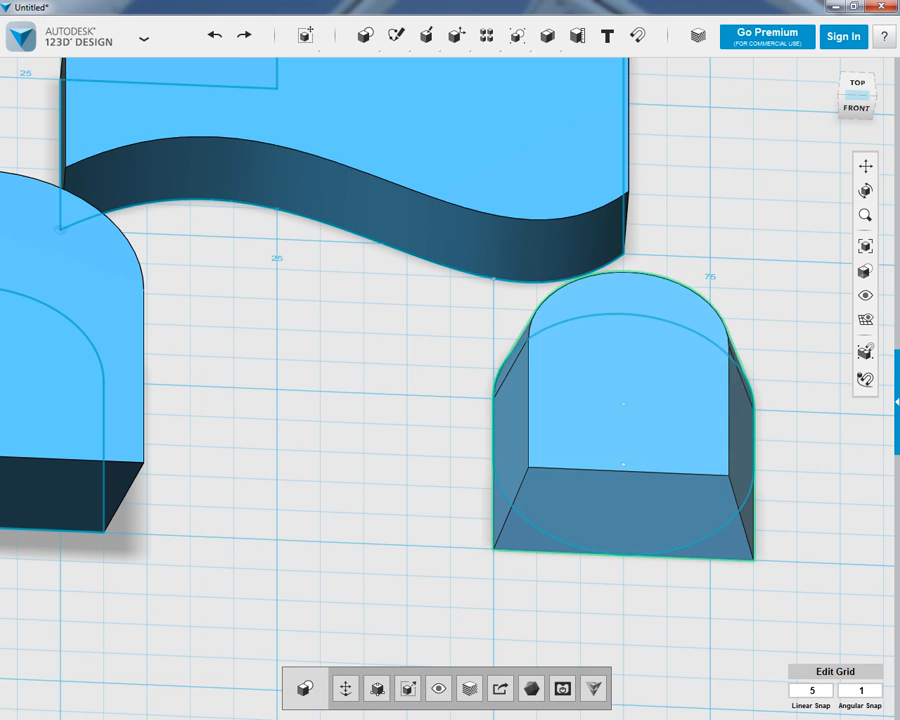
{"action": "key", "text": "Delete"}
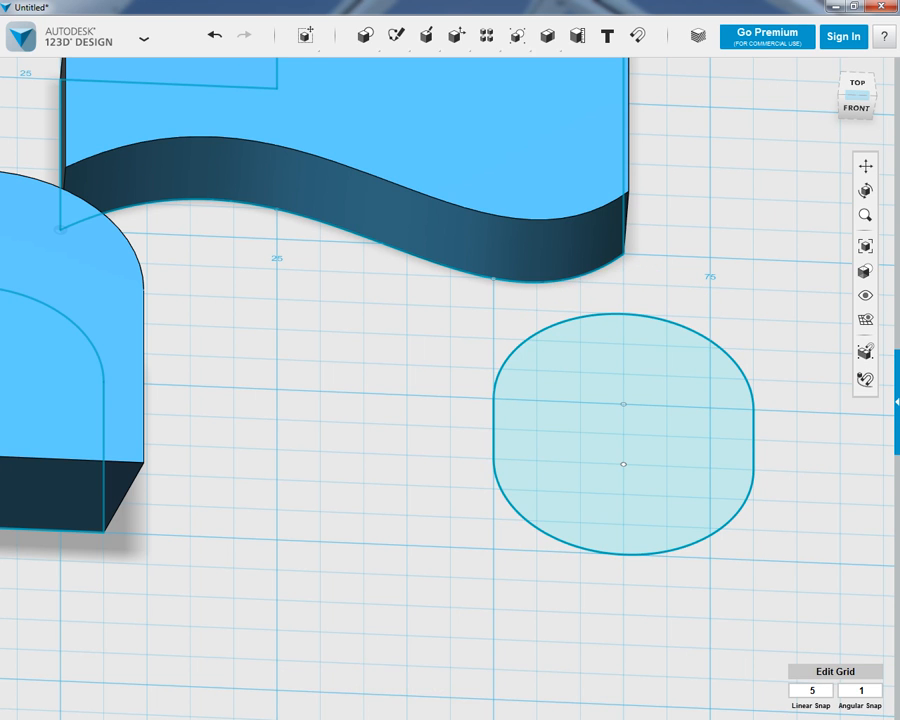
{"action": "left_click", "coordinate": [60, 36]}
{"action": "left_click", "coordinate": [214, 36]}
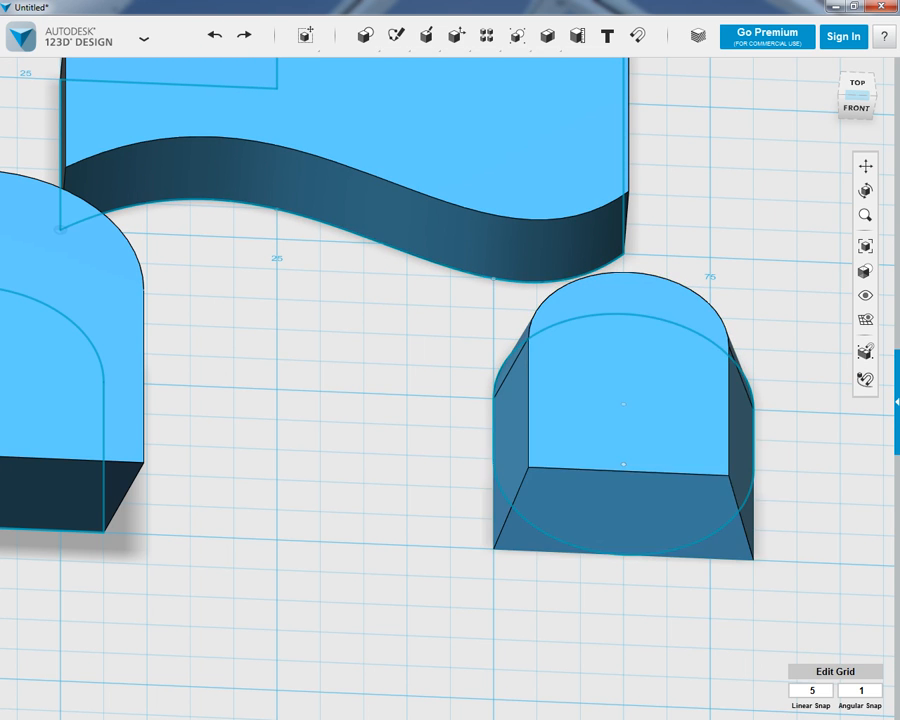
Move the tapered arched solid 46 mm toward the front, clear of the filleted sketch.
{"action": "mouse_move", "coordinate": [549, 475]}
{"action": "left_mouse_down"}
{"action": "mouse_move", "coordinate": [669, 509]}
{"action": "mouse_move", "coordinate": [525, 472]}
{"action": "left_mouse_up"}
{"action": "left_click", "coordinate": [640, 471]}
{"action": "left_click", "coordinate": [692, 394]}
{"action": "left_click", "coordinate": [692, 394]}
{"action": "left_click", "coordinate": [692, 394]}
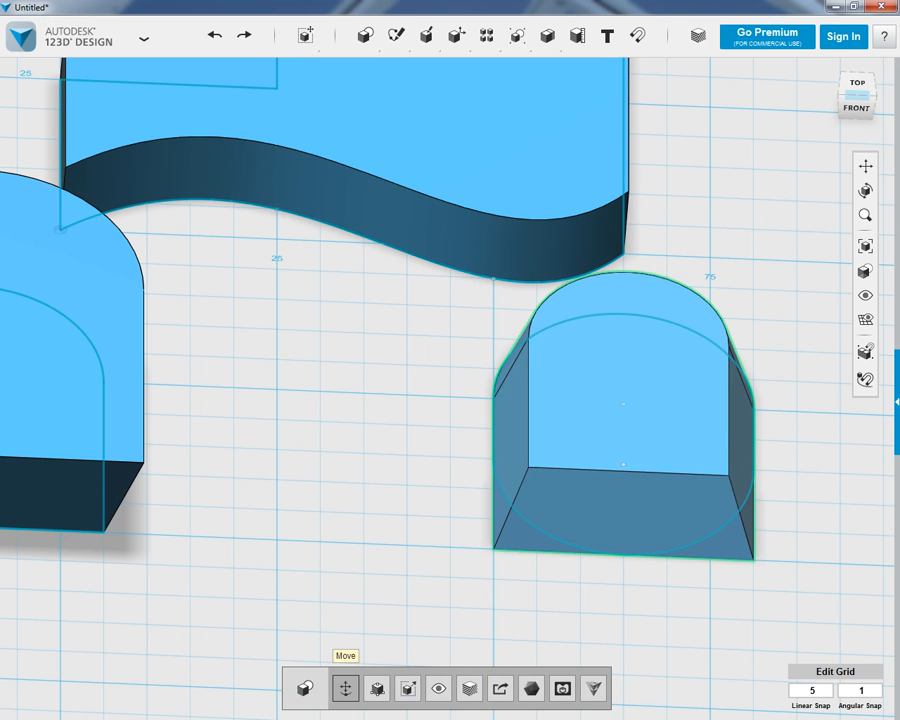
{"action": "left_click", "coordinate": [344, 680]}
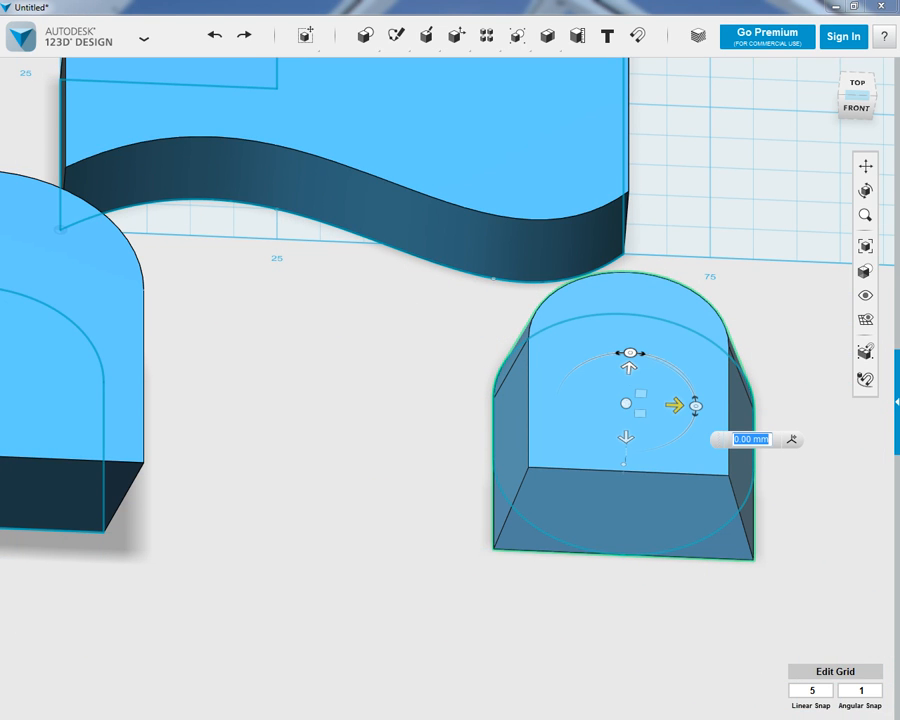
{"action": "mouse_move", "coordinate": [675, 404]}
{"action": "left_mouse_down"}
{"action": "mouse_move", "coordinate": [864, 412]}
{"action": "mouse_move", "coordinate": [675, 404]}
{"action": "left_mouse_up"}
{"action": "left_click_drag", "start_coordinate": [625, 437], "coordinate": [625, 712]}
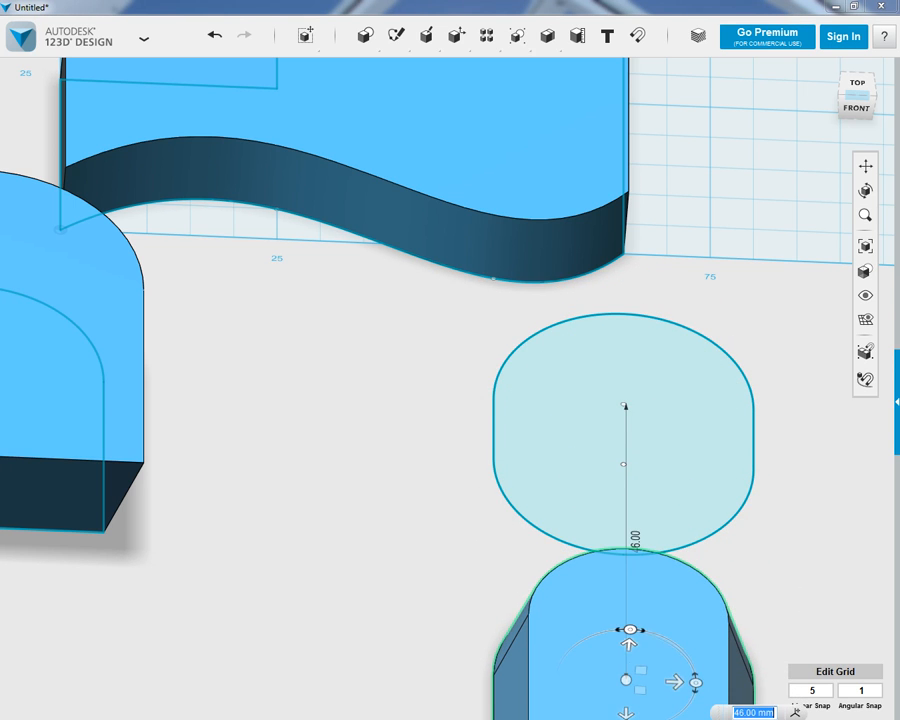
{"action": "key", "text": "Return"}
Extrude the filleted rounded profile upward into a straight-sided solid.
{"action": "left_click", "coordinate": [618, 450]}
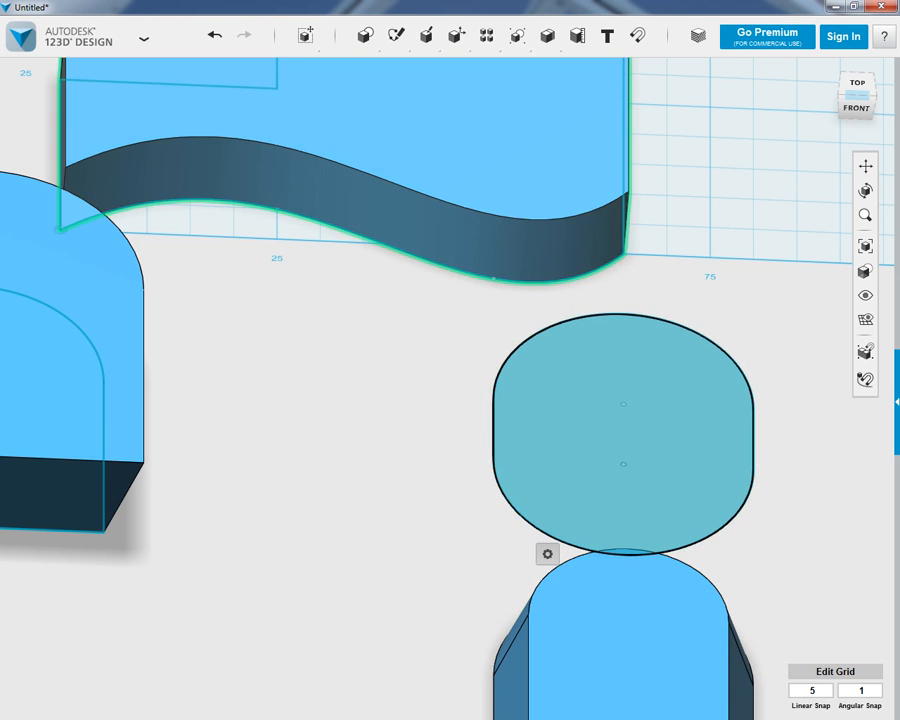
{"action": "mouse_move", "coordinate": [366, 37]}
{"action": "mouse_move", "coordinate": [426, 37]}
{"action": "left_click", "coordinate": [426, 66]}
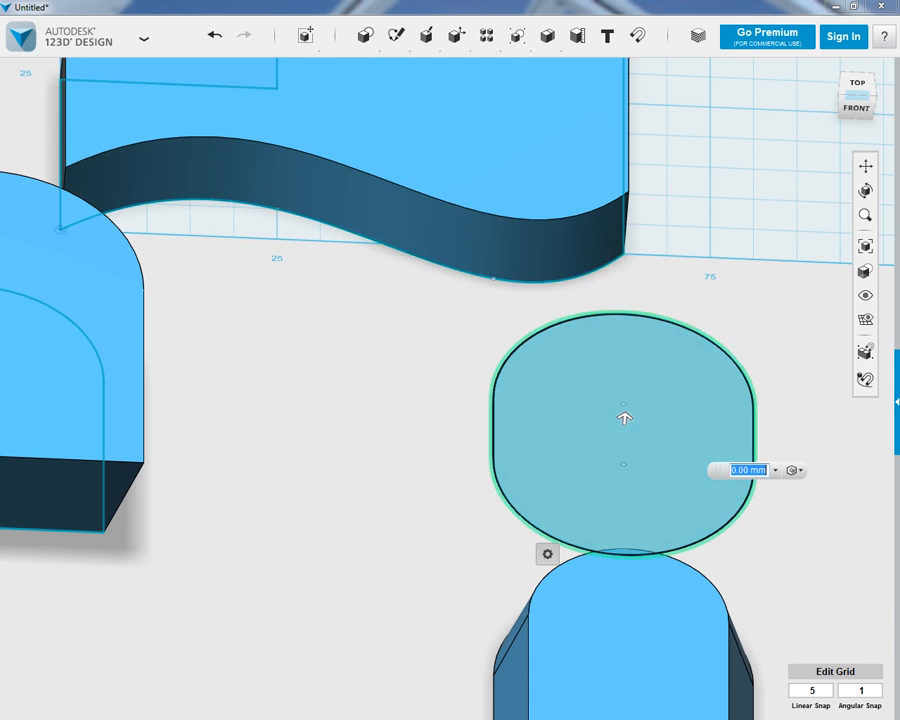
{"action": "left_click_drag", "start_coordinate": [624, 418], "coordinate": [630, 345]}
{"action": "key", "text": "Return"}
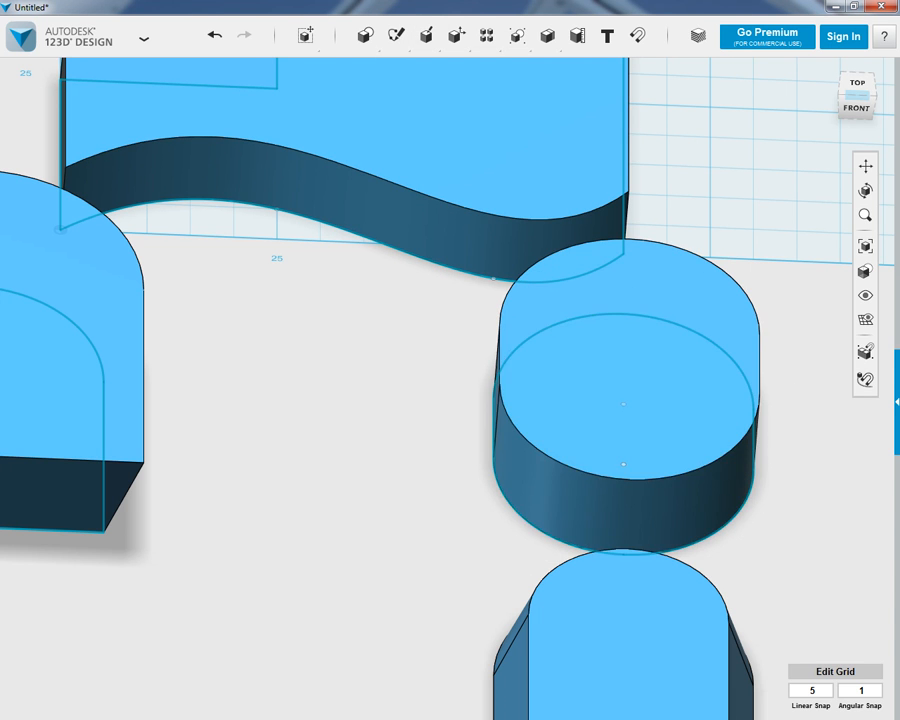
Examine all extruded solids and the leftover arched sketch from the front and from the home view.
{"action": "scroll", "coordinate": [362, 538], "scroll_direction": "up", "scroll_amount": 2}
{"action": "scroll", "coordinate": [348, 552], "scroll_direction": "down", "scroll_amount": 6}
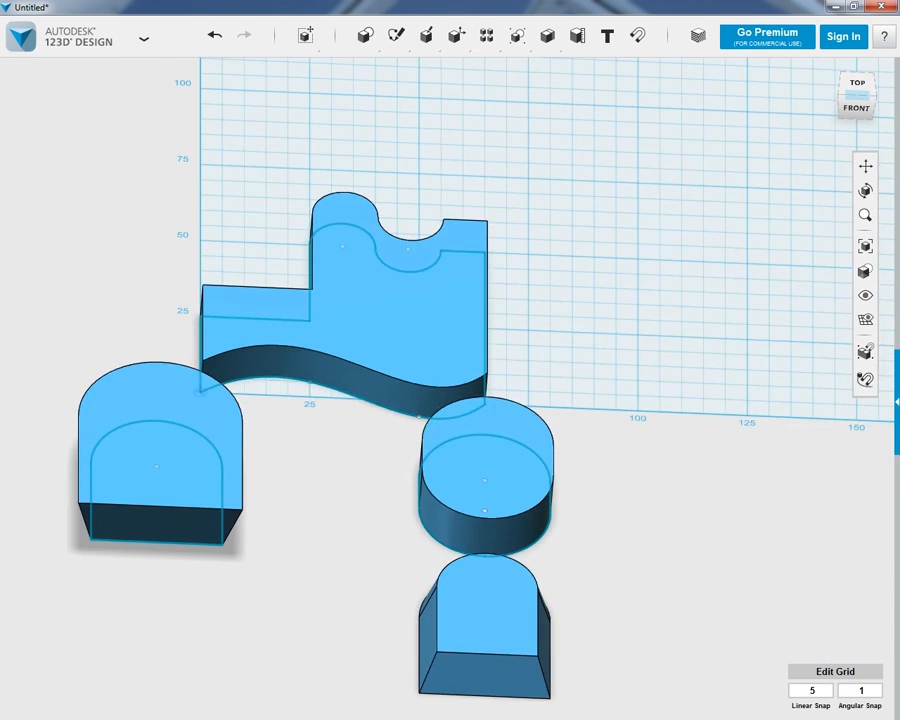
{"action": "right_click_drag", "start_coordinate": [348, 552], "coordinate": [366, 548]}
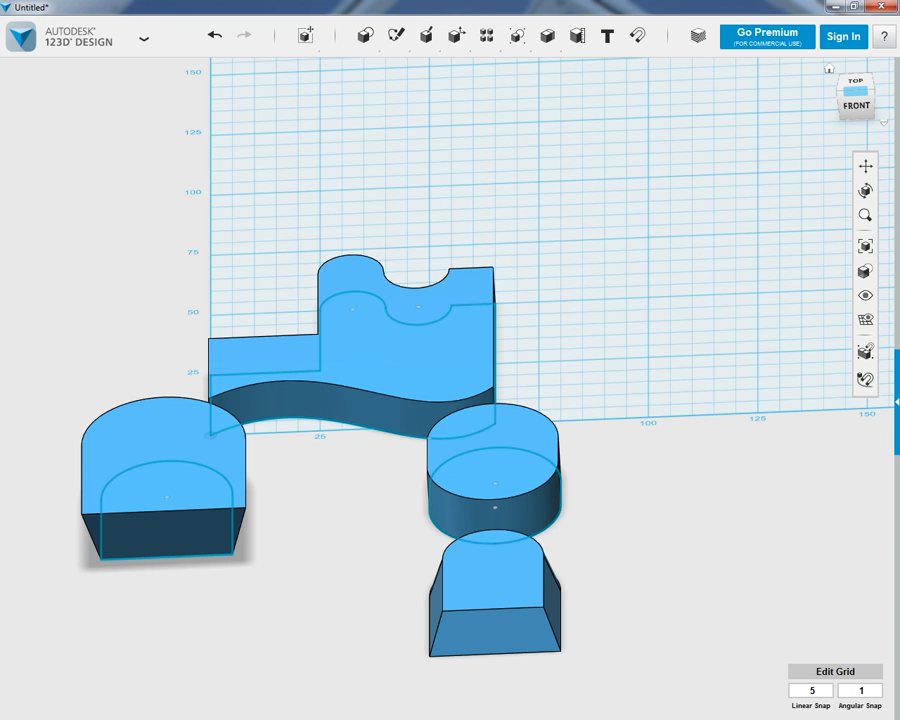
{"action": "left_click", "coordinate": [829, 68]}
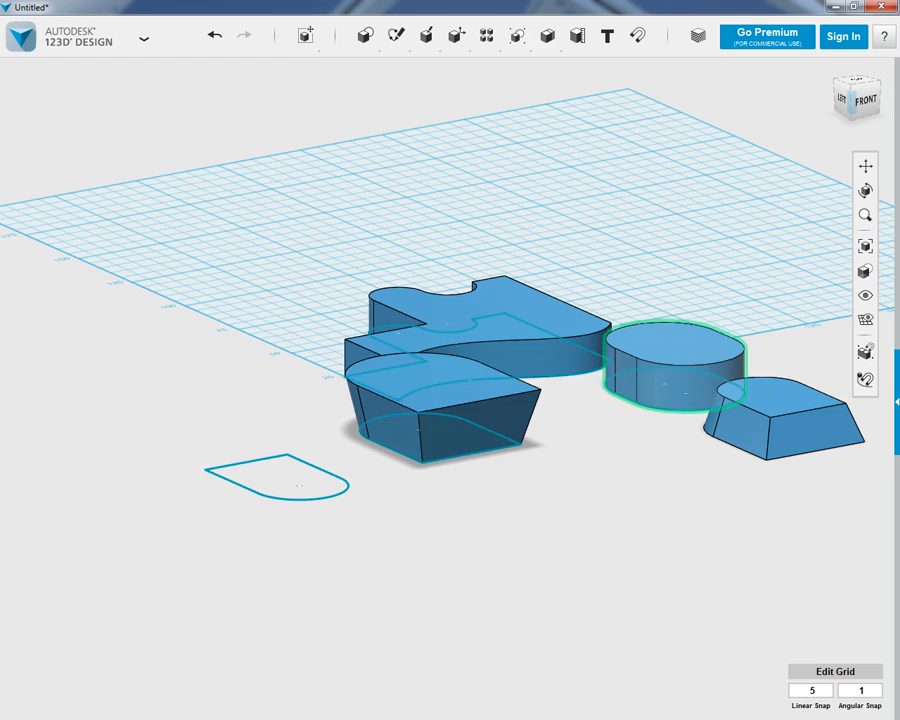
{"action": "scroll", "coordinate": [481, 495], "scroll_direction": "down", "scroll_amount": 2}
{"action": "scroll", "coordinate": [478, 493], "scroll_direction": "up", "scroll_amount": 4}
{"action": "scroll", "coordinate": [285, 464], "scroll_direction": "down", "scroll_amount": 4}
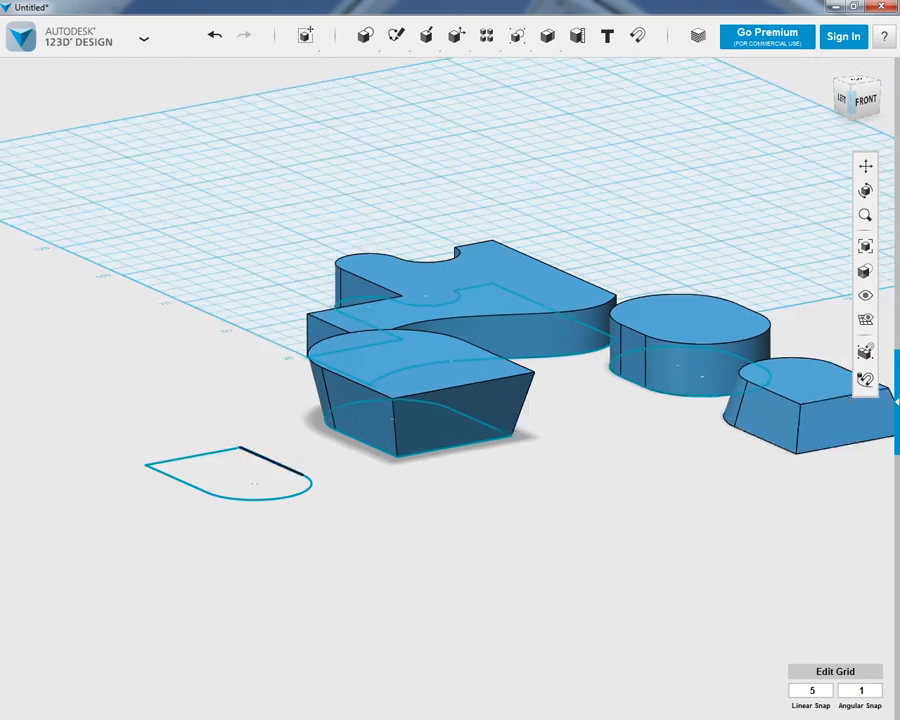
{"action": "scroll", "coordinate": [655, 408], "scroll_direction": "up", "scroll_amount": 1}
{"action": "scroll", "coordinate": [527, 411], "scroll_direction": "up", "scroll_amount": 2}
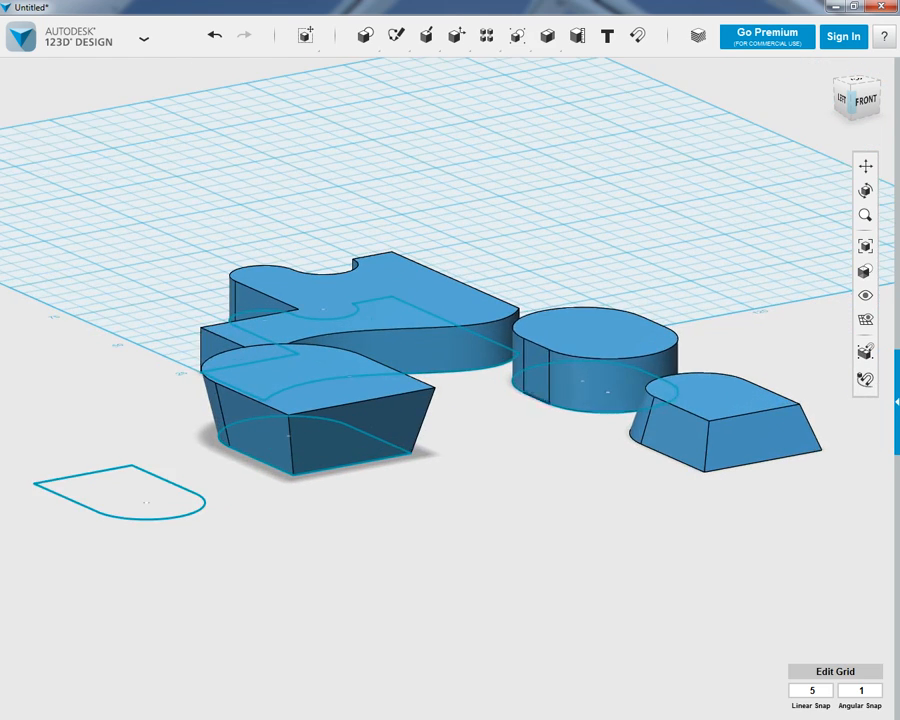